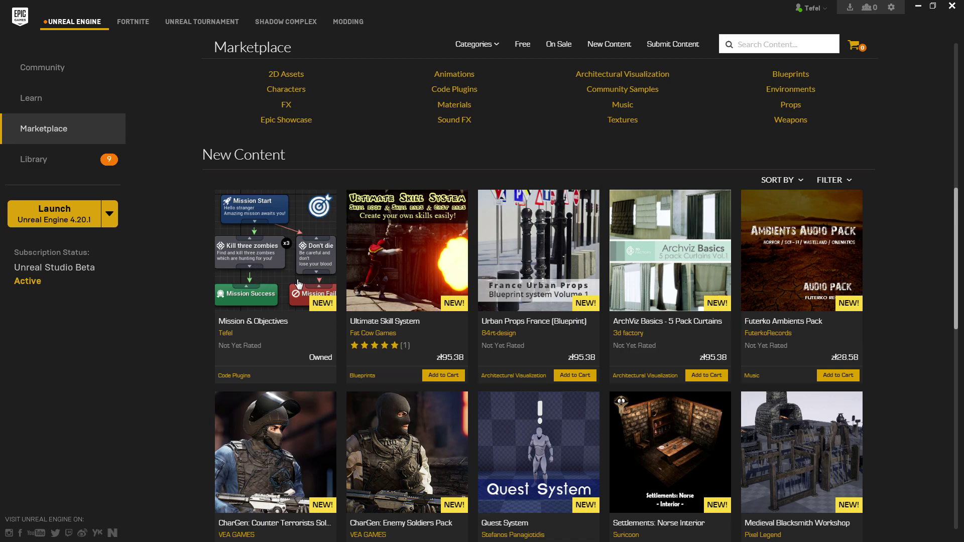
- Open the detail page of the Mission & Objectives plugin from the marketplace's New Content section
scroll(266, 251, "up", 2)
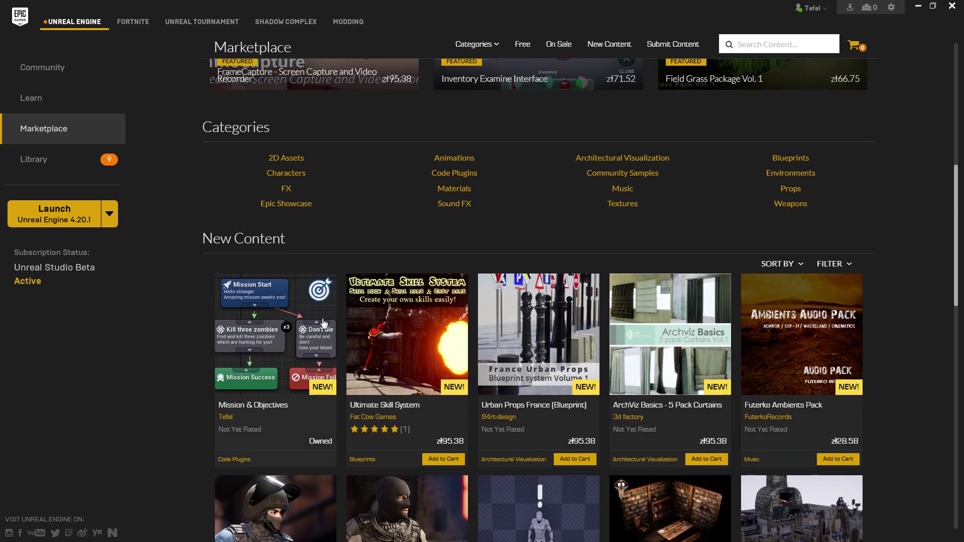
scroll(308, 232, "down", 1)
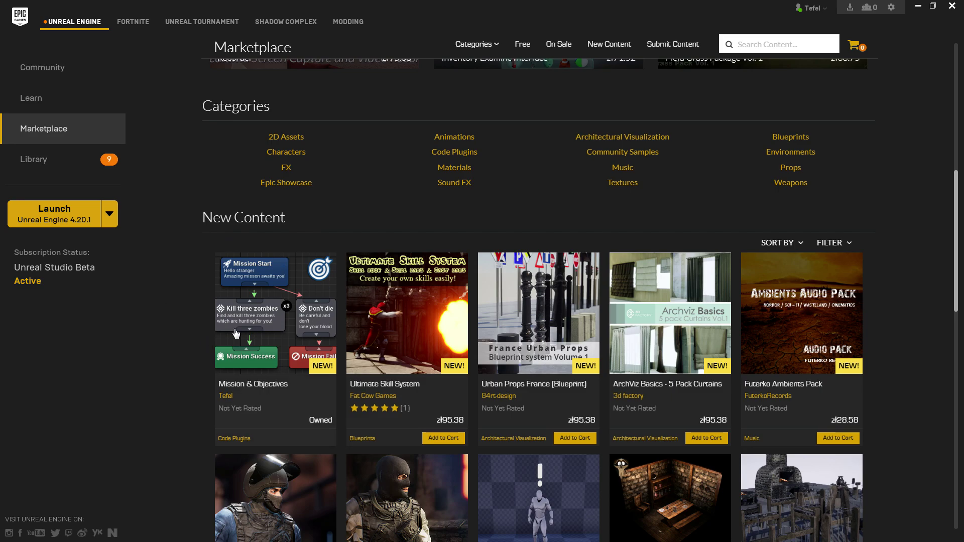
left_click(234, 294)
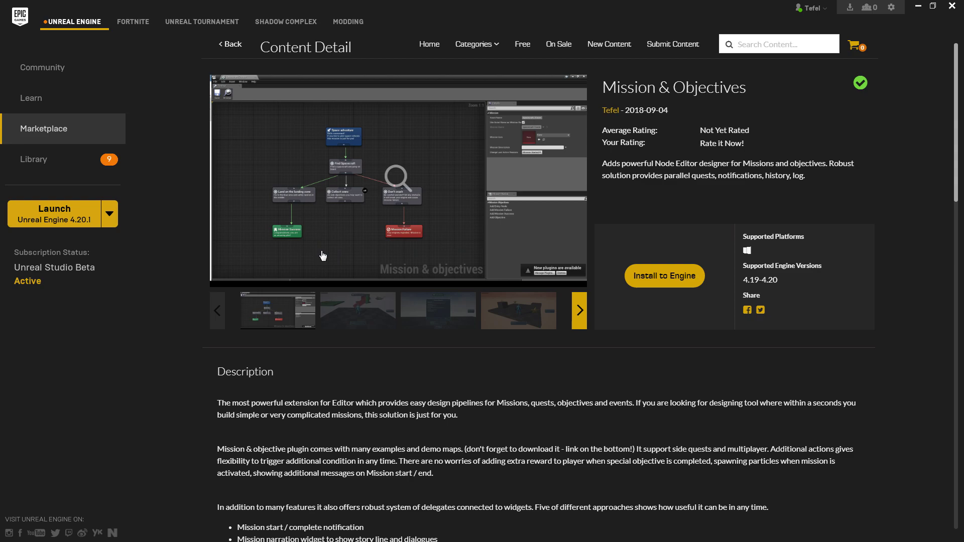
- Look through the plugin's preview images, viewing the mission graph image enlarged
left_click(405, 179)
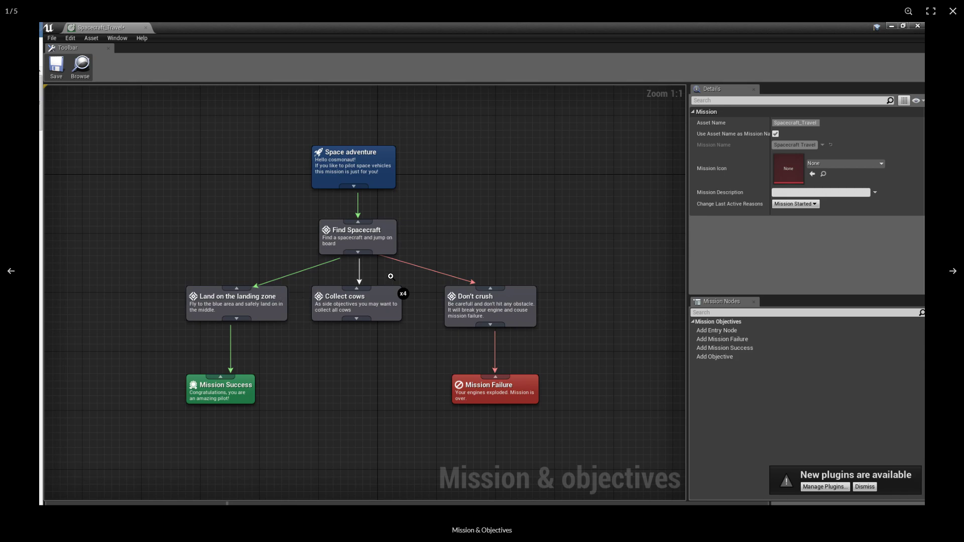
key("Escape")
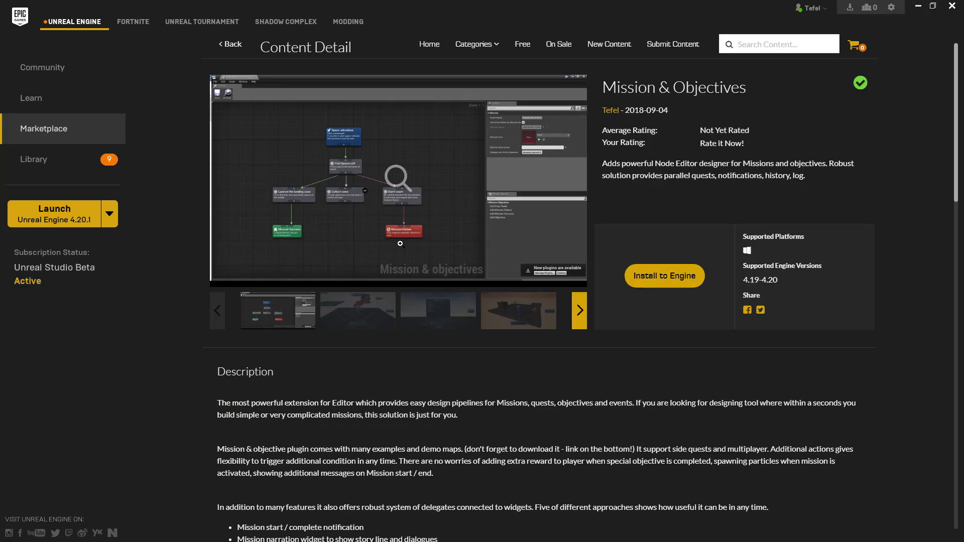
left_click(365, 321)
left_click(429, 313)
left_click(500, 324)
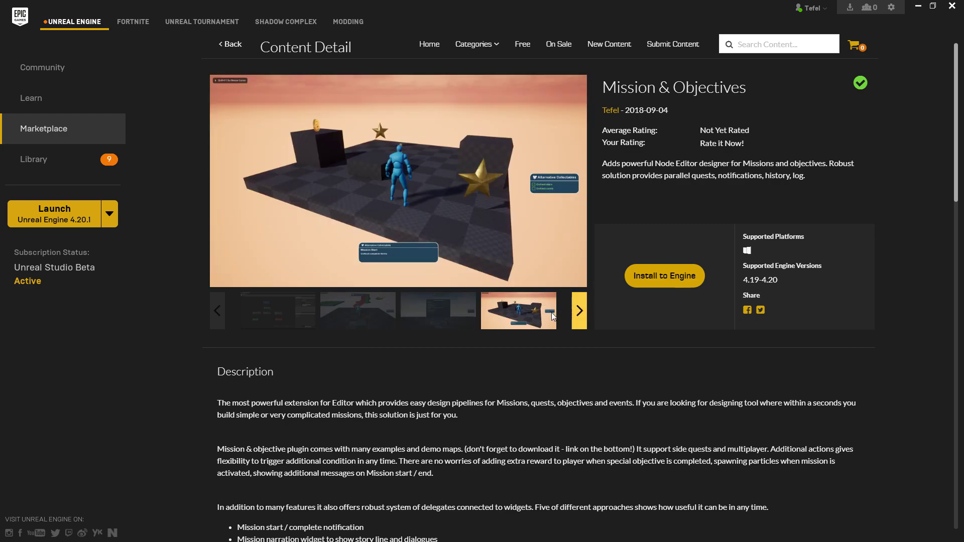
left_click(501, 325)
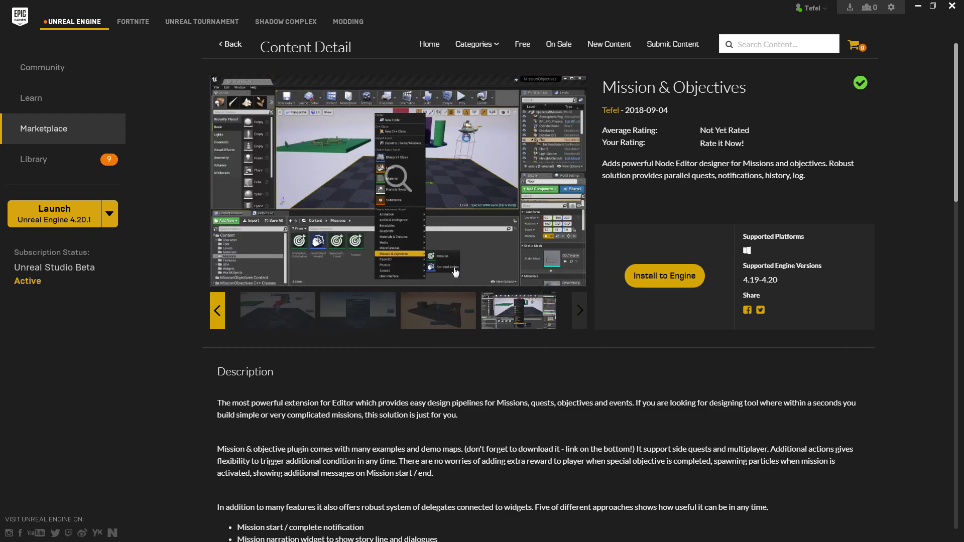
left_click(448, 314)
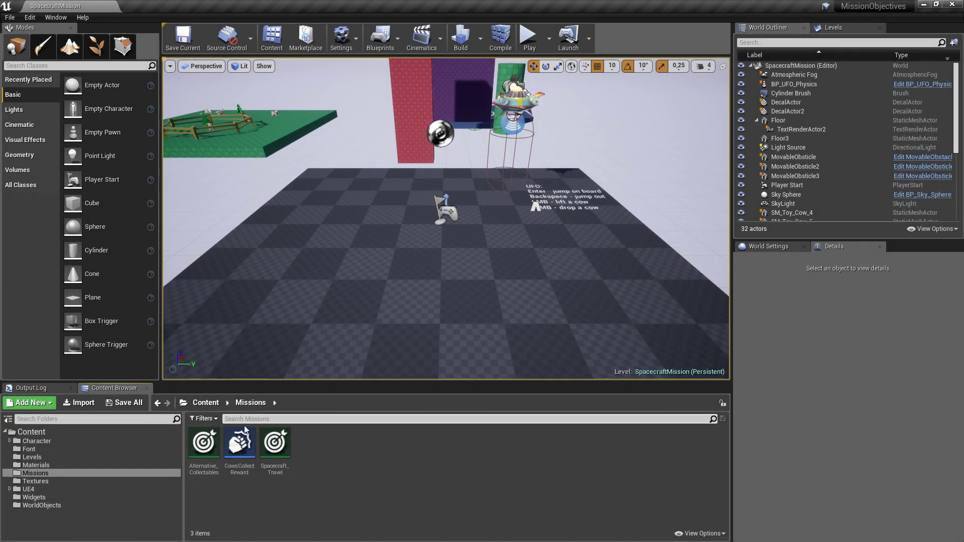
- In the Unreal Editor, open the Alternative_Collectables mission from the Missions folder and show the Mission Start node's details
double_click(210, 447)
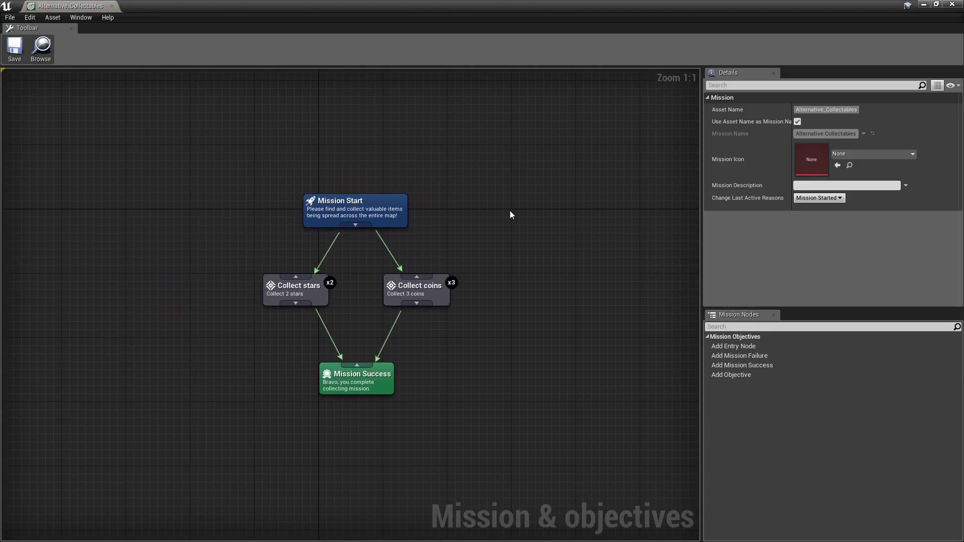
right_click_drag(510, 211, 482, 187)
right_click_drag(248, 185, 263, 204)
left_click_drag(163, 159, 496, 371)
left_click(480, 330)
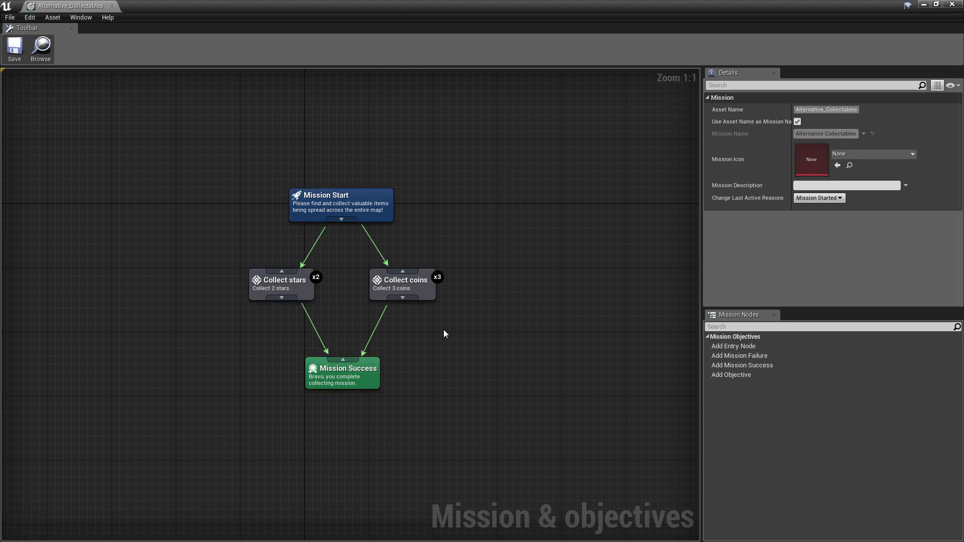
left_click(333, 205)
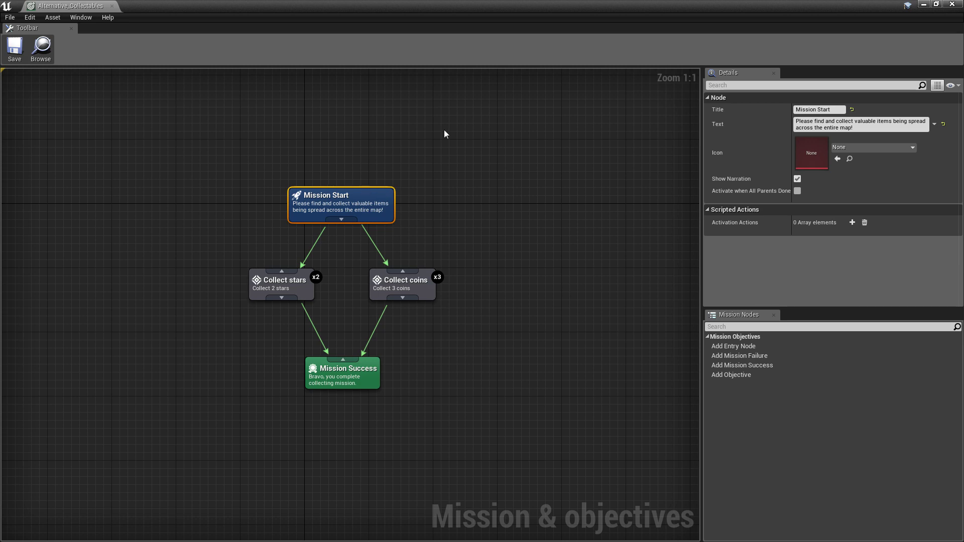
- Try out adding Entry Nodes to the empty area of the mission graph and delete them all
double_click(744, 346)
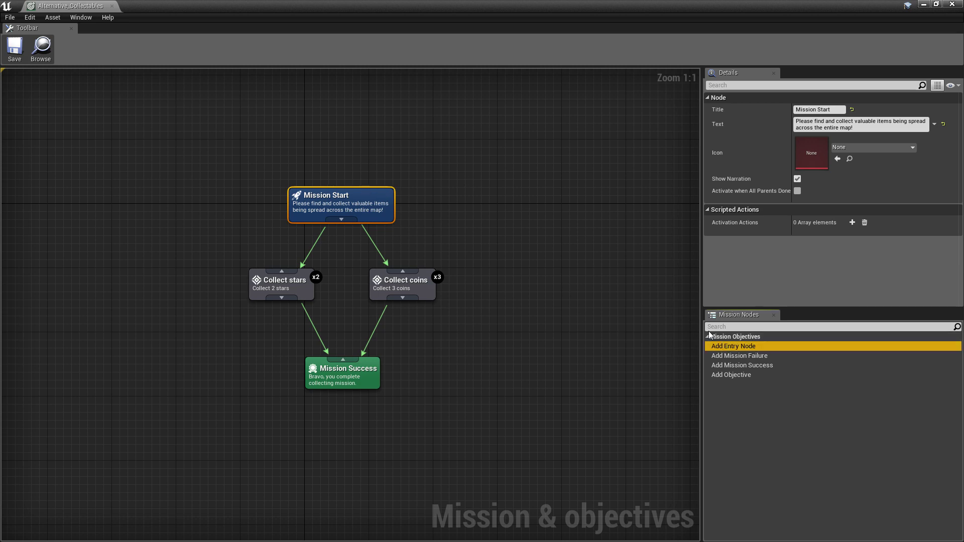
double_click(744, 346)
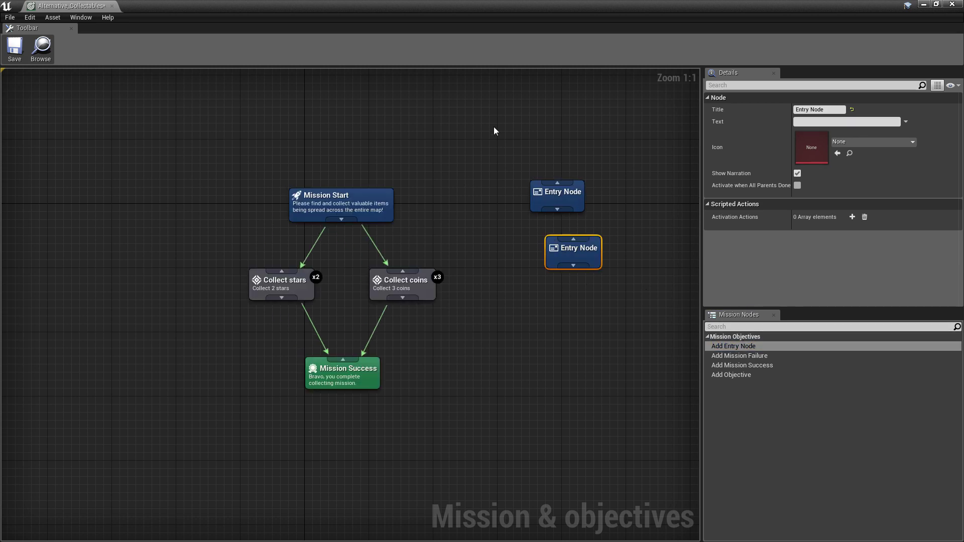
key("ctrl+z")
key("ctrl+z")
right_click(493, 144)
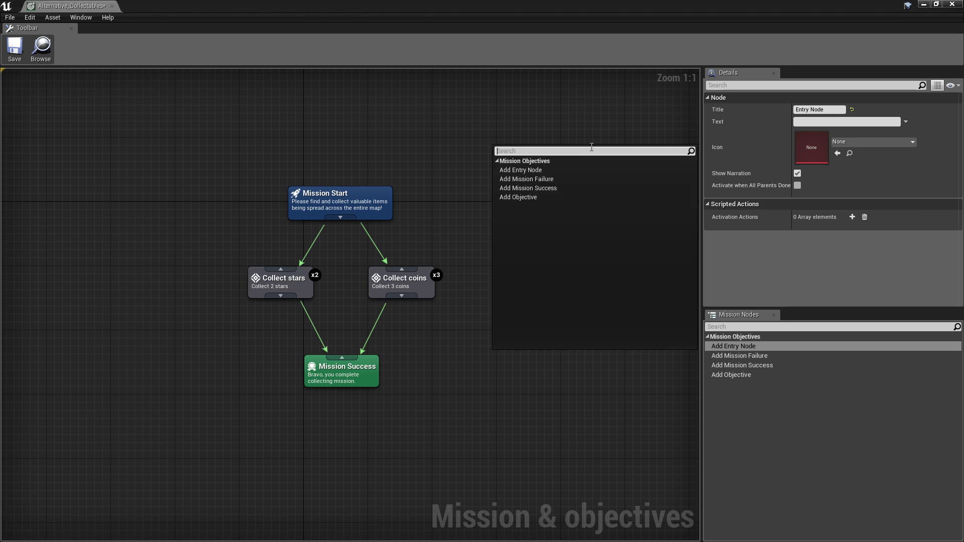
left_click(544, 171)
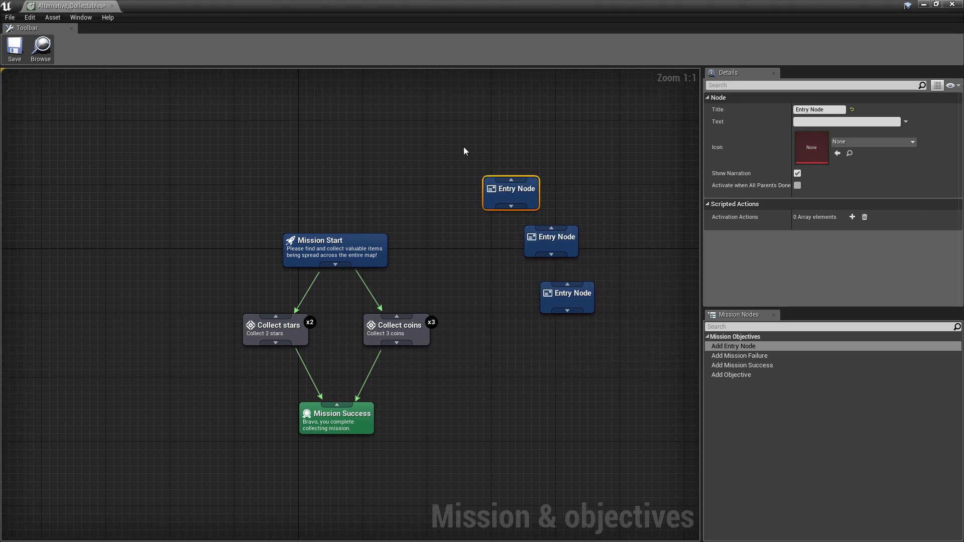
left_click_drag(457, 149, 618, 301)
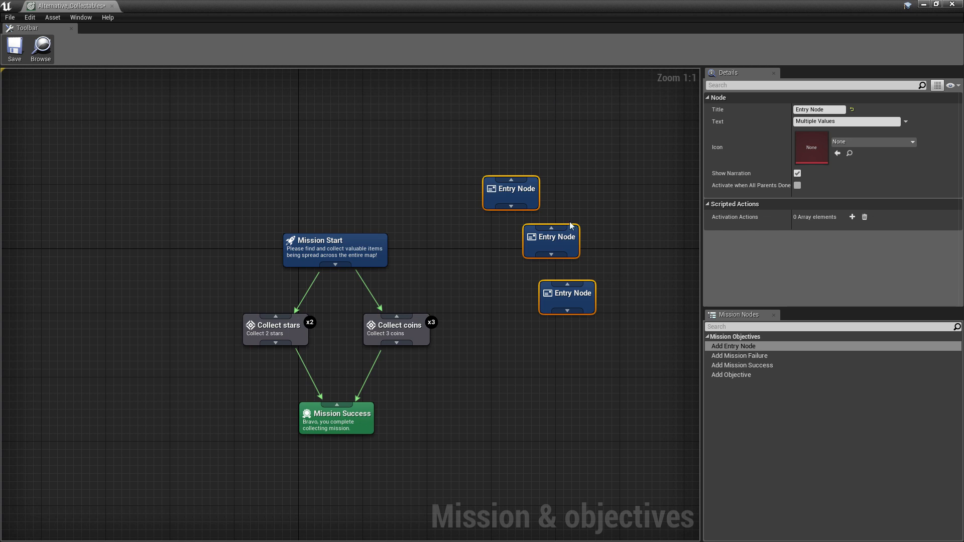
key("Delete")
- Examine the Mission Start node's title, text, narration and scripted action settings
left_click(386, 242)
right_click_drag(525, 129, 595, 143)
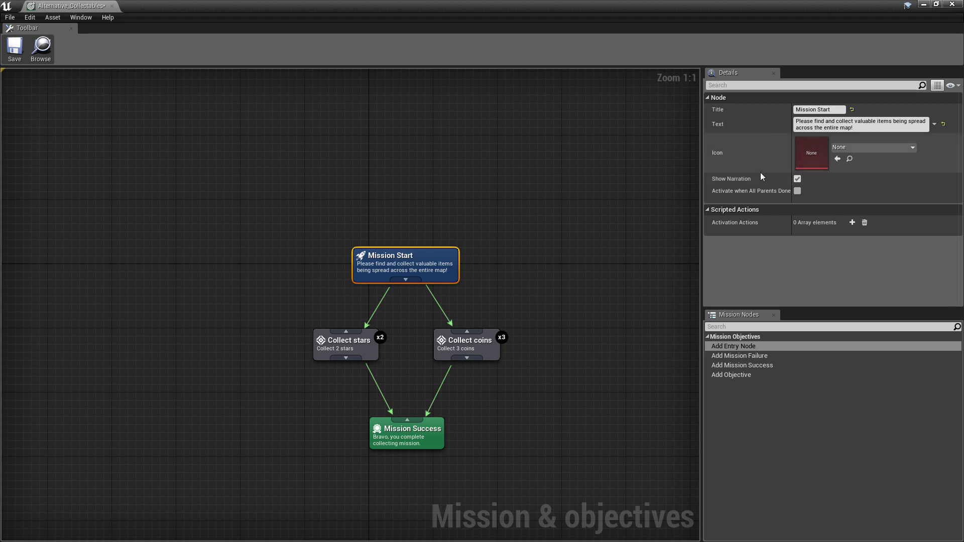
right_click_drag(525, 219, 528, 191)
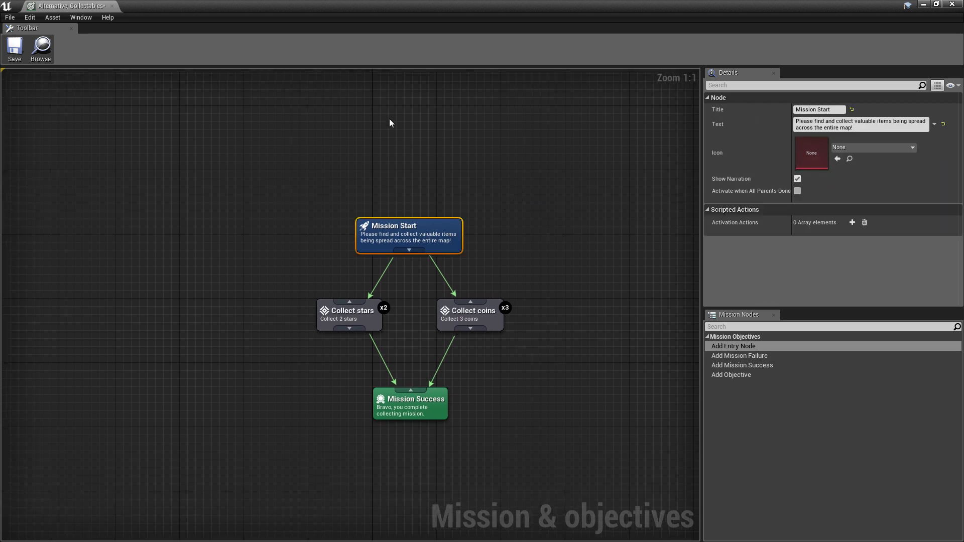
right_click_drag(480, 204, 489, 181)
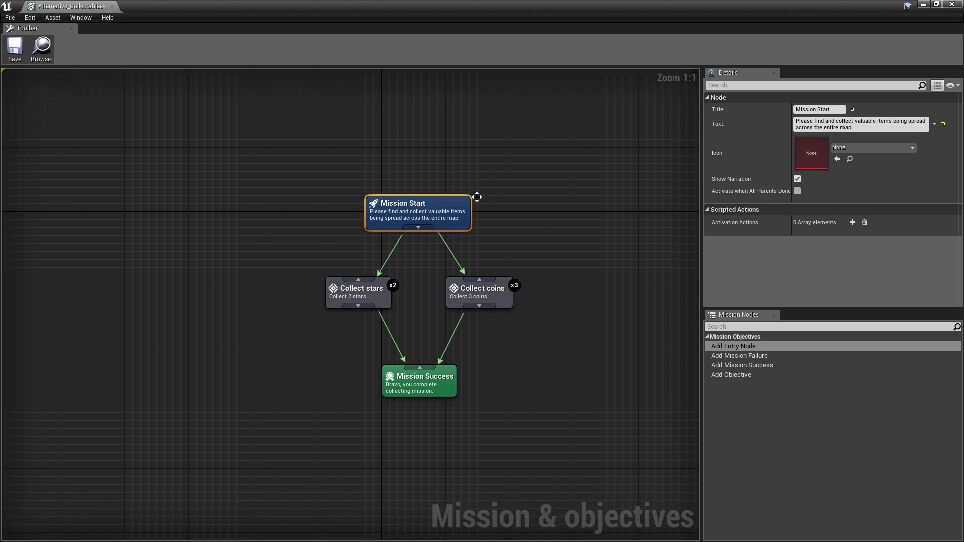
right_click_drag(526, 187, 562, 196)
left_click(570, 185)
left_click(470, 225)
right_click_drag(622, 195, 604, 167)
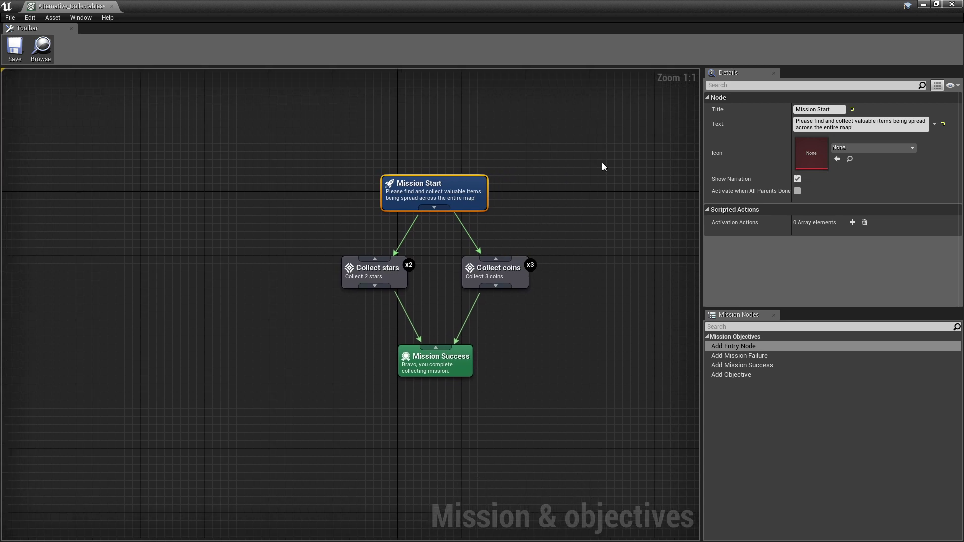
- Compare the properties of the Collect stars and Collect coins objective nodes
left_click(390, 263)
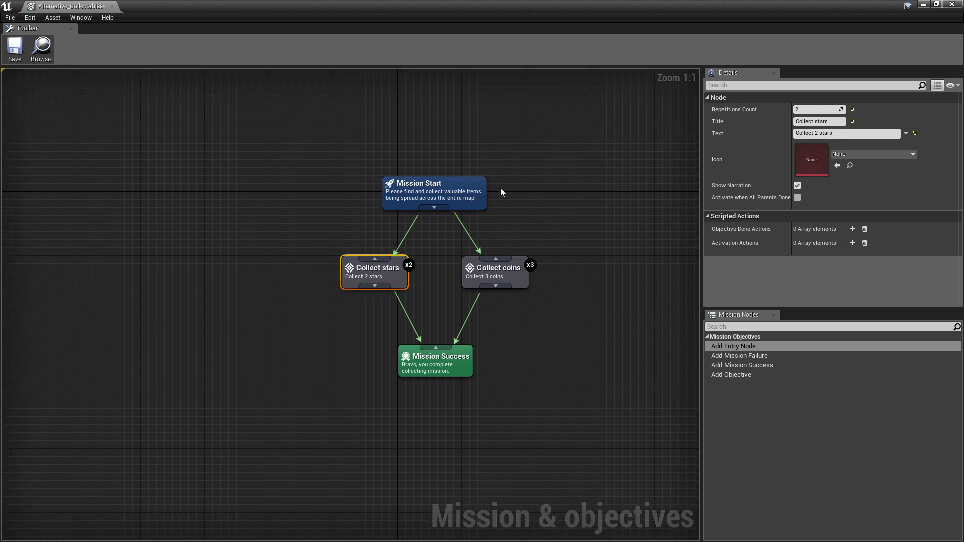
left_click(504, 272)
left_click(382, 274)
left_click(502, 275)
left_click(395, 274)
left_click(527, 261)
left_click(408, 269)
right_click_drag(508, 250, 504, 217)
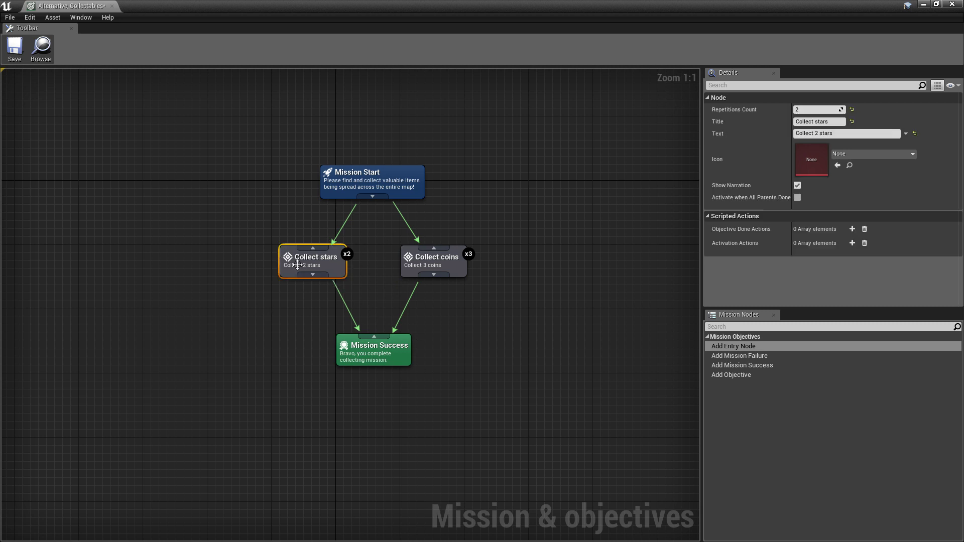
- Examine the Mission Success node's Activate when All Parents Done option and the two parent objectives leading to it
left_click(377, 349)
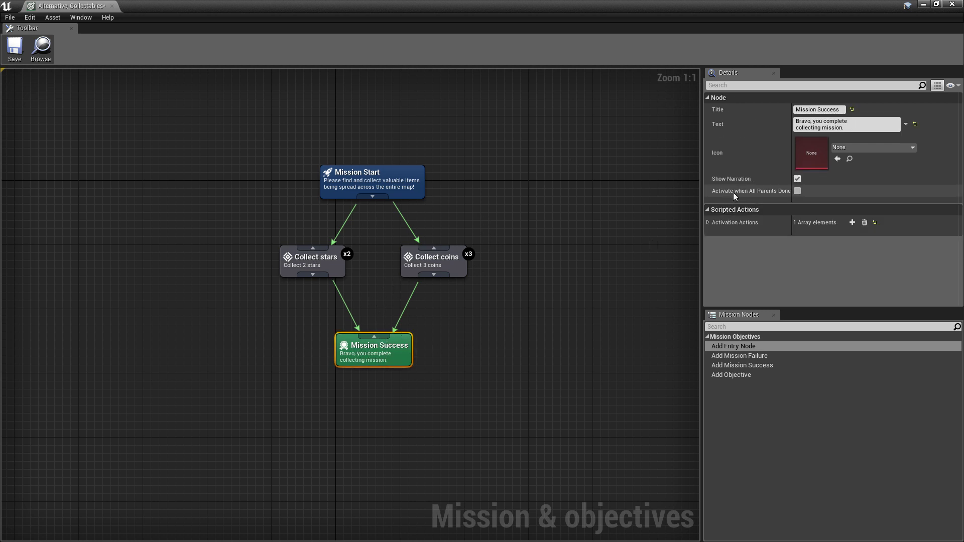
left_click(797, 191)
left_click(457, 259)
left_click(304, 268)
left_click(444, 261)
left_click(306, 264)
left_click(445, 267)
left_click(383, 359)
left_click(475, 223)
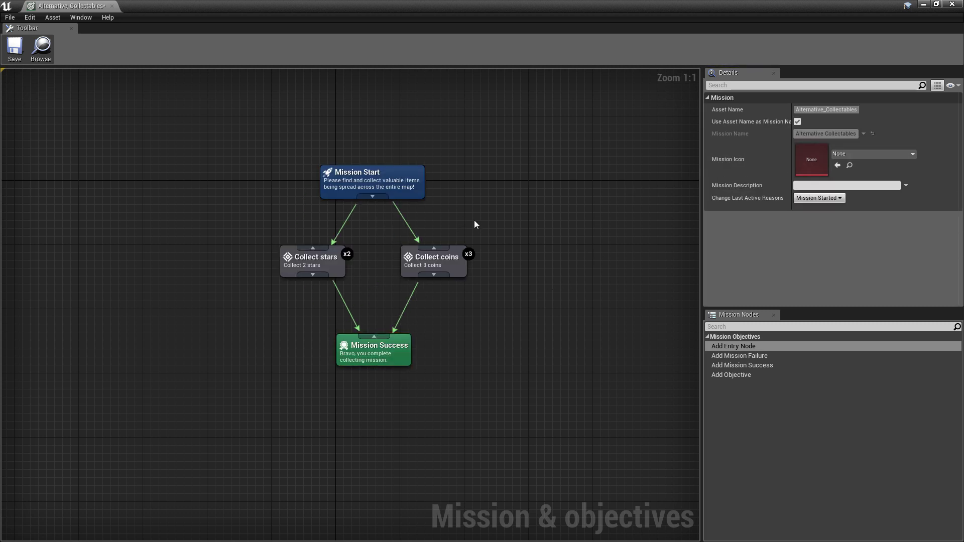
left_click(427, 265)
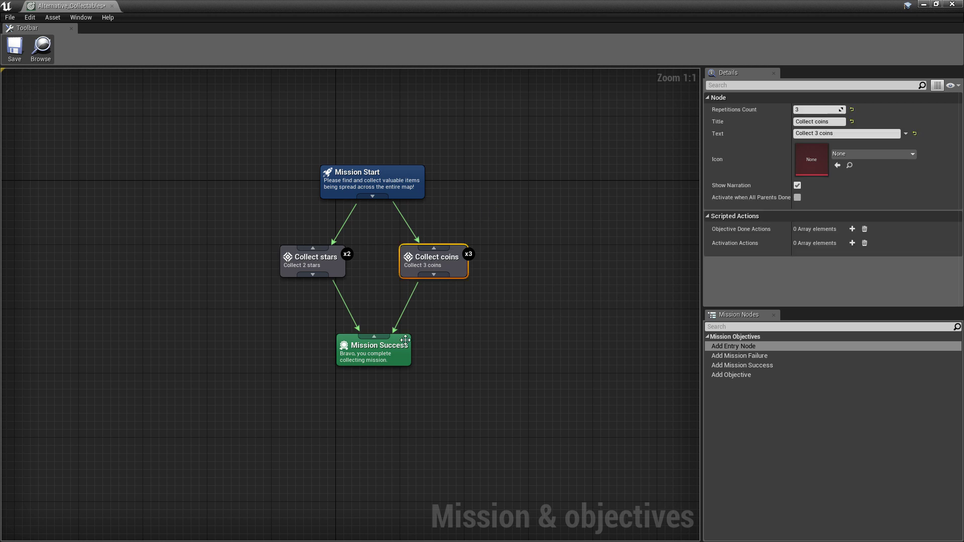
left_click(387, 361)
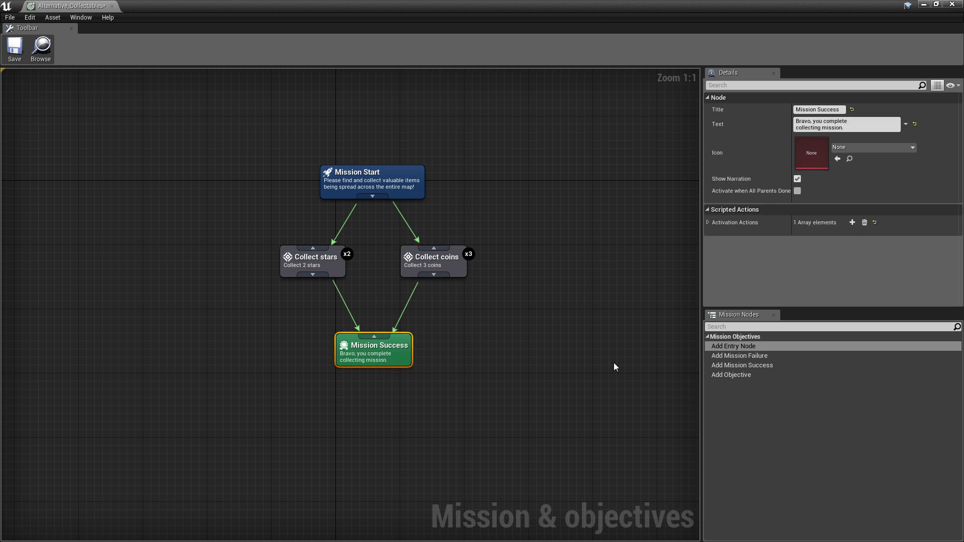
- Add a Mission Failure node beside the Mission Success node and delete it
left_click(741, 355)
left_click_drag(559, 345, 519, 336)
left_click_drag(611, 310, 457, 335)
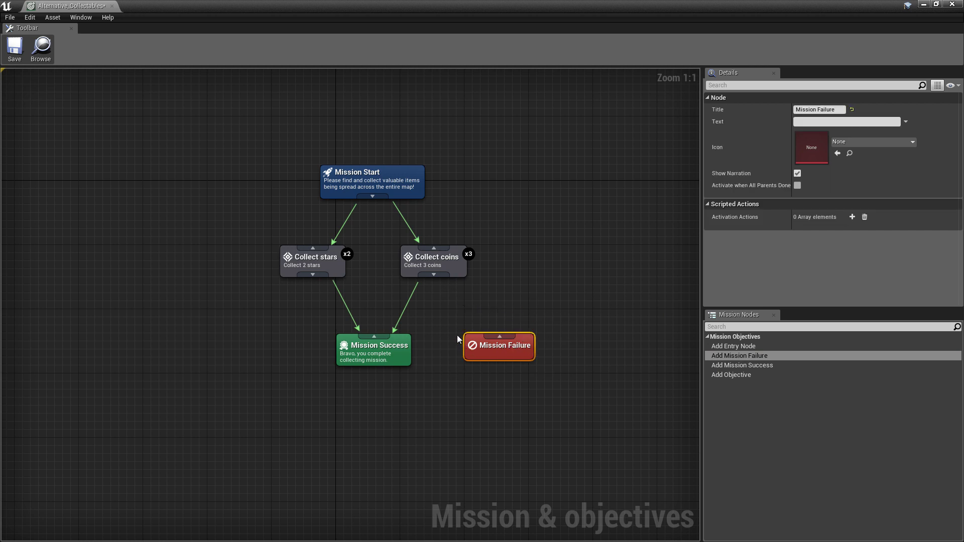
key("Delete")
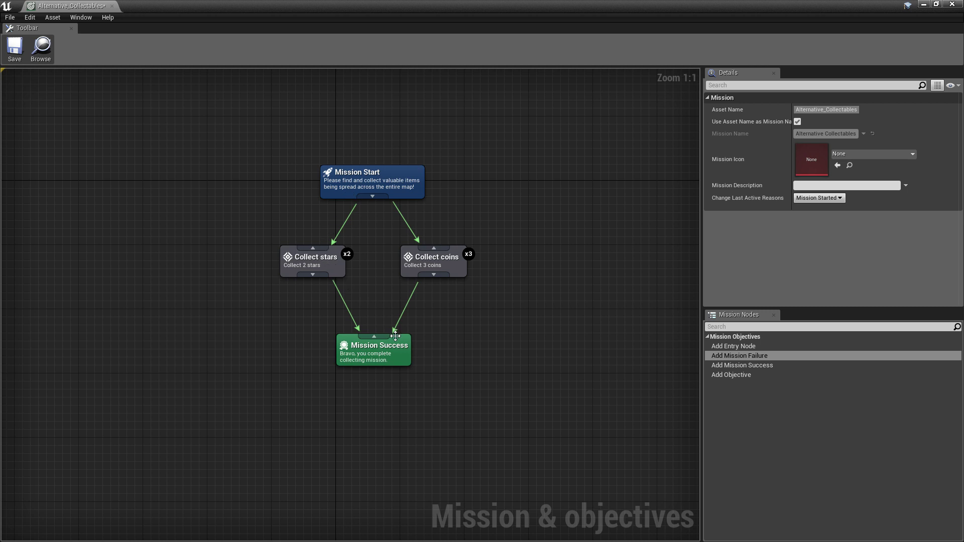
- Close the Alternative_Collectables mission and open the Spacecraft_Travel mission from the Missions folder
left_click(374, 350)
left_click(292, 299)
left_click(953, 4)
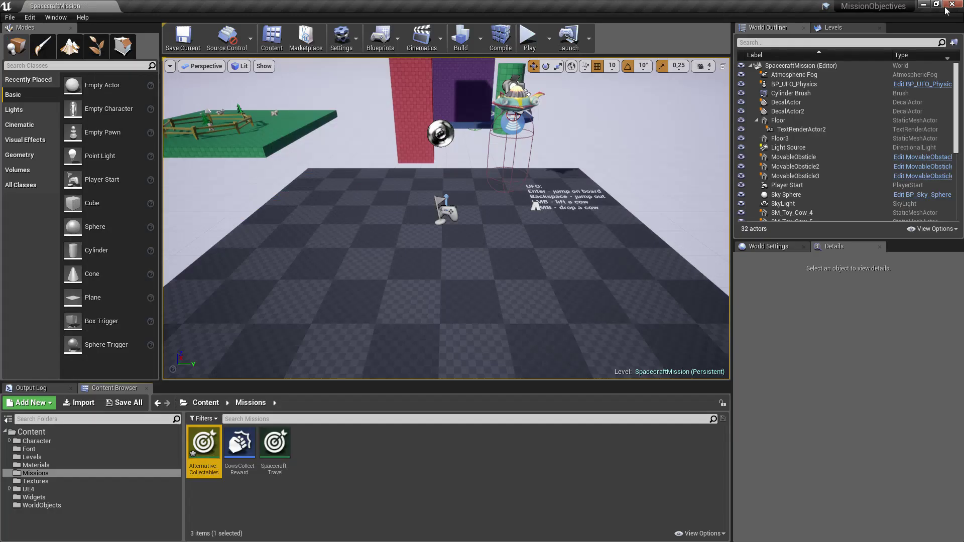
double_click(269, 456)
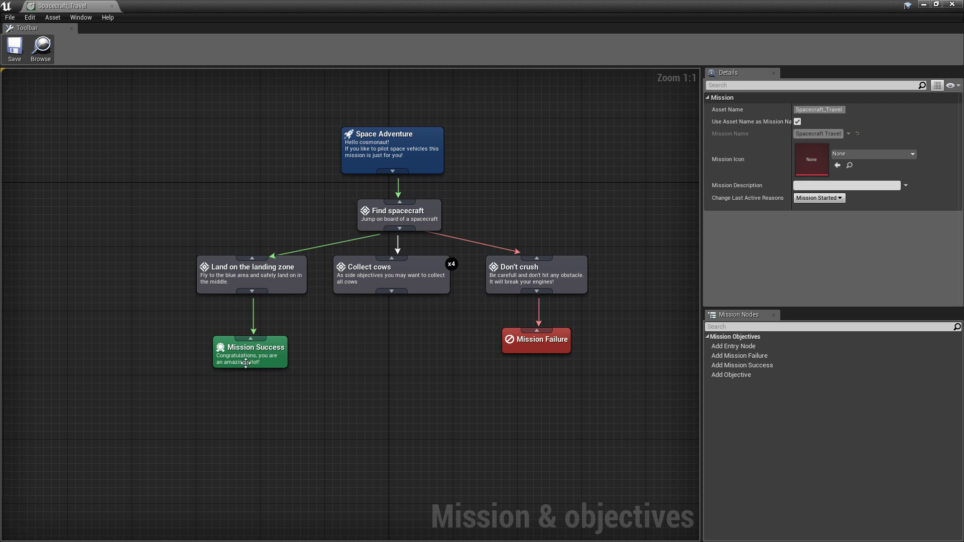
- Examine the properties of the Collect cows side objective in the Spacecraft_Travel graph
left_click(377, 263)
left_click(377, 358)
left_click(370, 281)
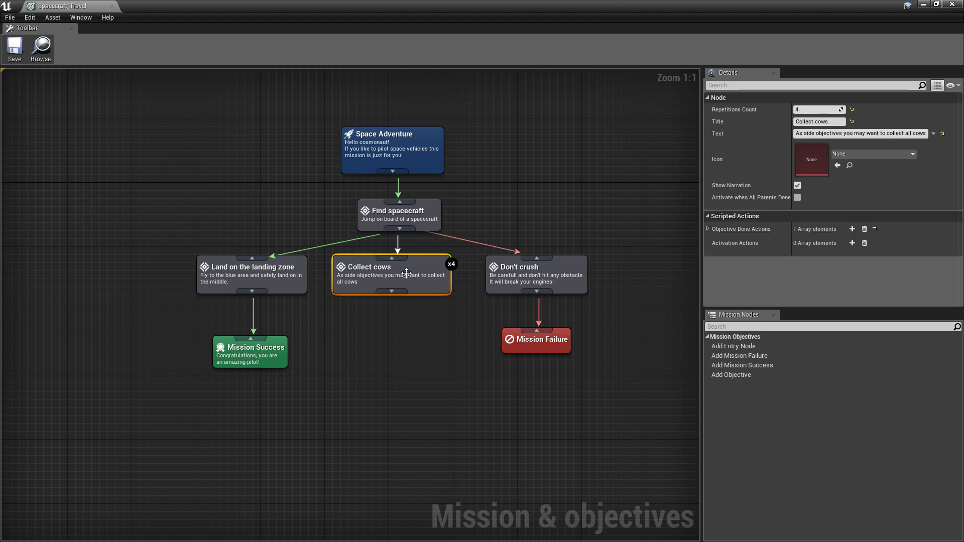
left_click(528, 168)
left_click(404, 285)
left_click(384, 335)
left_click(356, 287)
- Expand the Collect cows node's Objective Done Actions and view the scripted actions that can be assigned to it
left_click(709, 229)
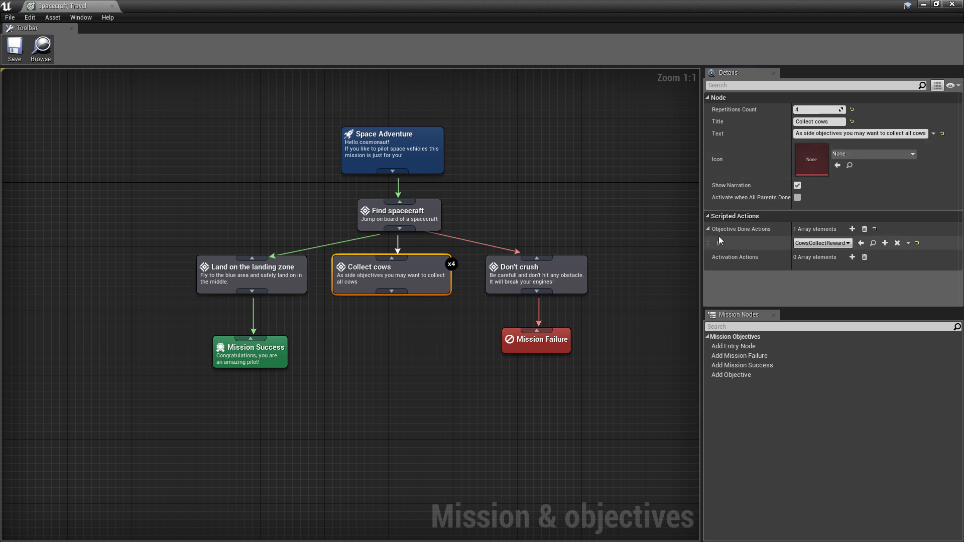
left_click(543, 211)
left_click(428, 283)
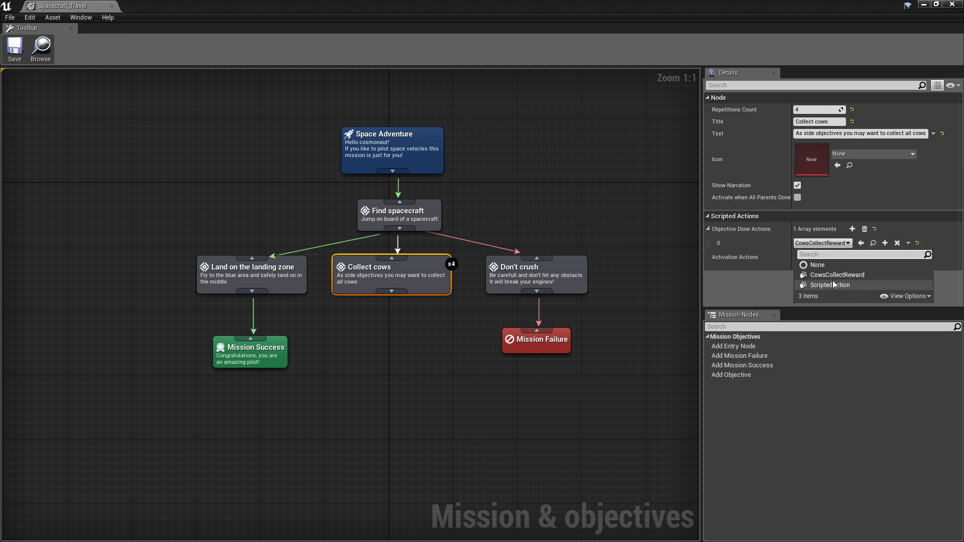
left_click(782, 294)
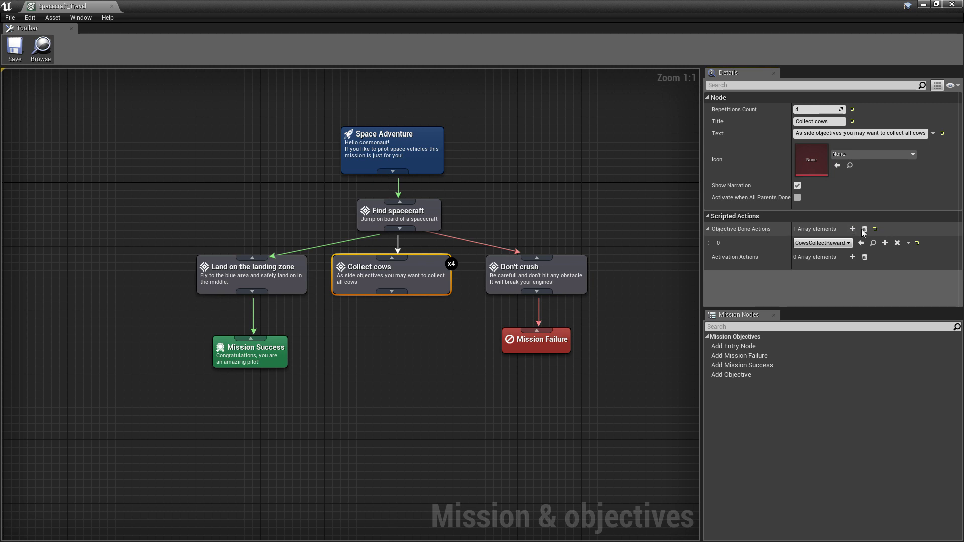
- Examine the properties of the Don't crush objective that leads to Mission Failure
left_click(592, 159)
left_click(568, 261)
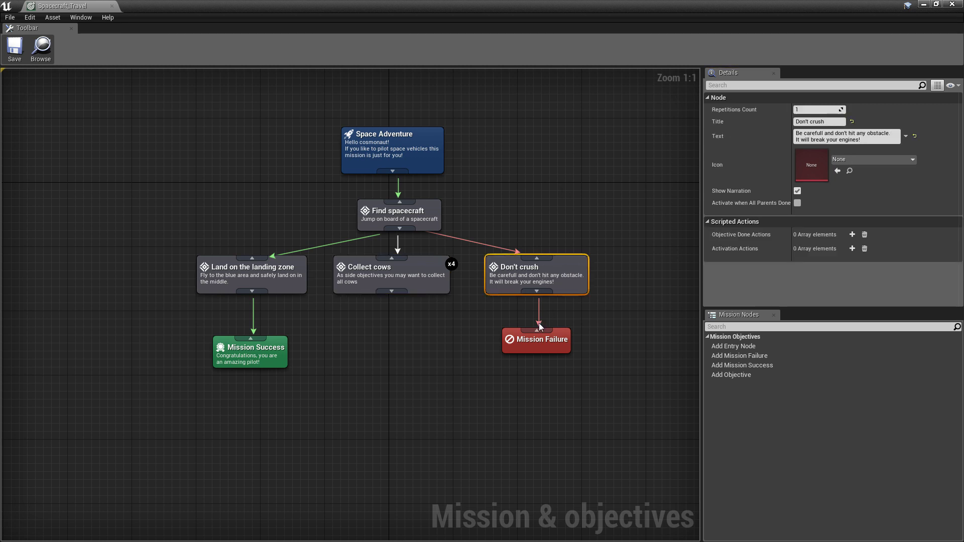
- Examine the properties of the Mission Failure node, followed by those of the Collect cows side objective
left_click(543, 345)
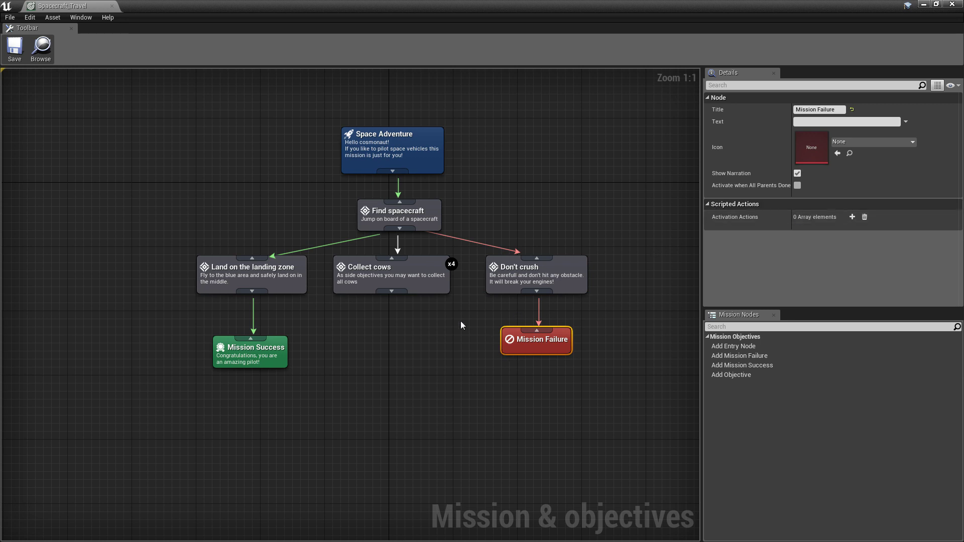
key("ctrl+z")
key("ctrl+z")
key("ctrl+z")
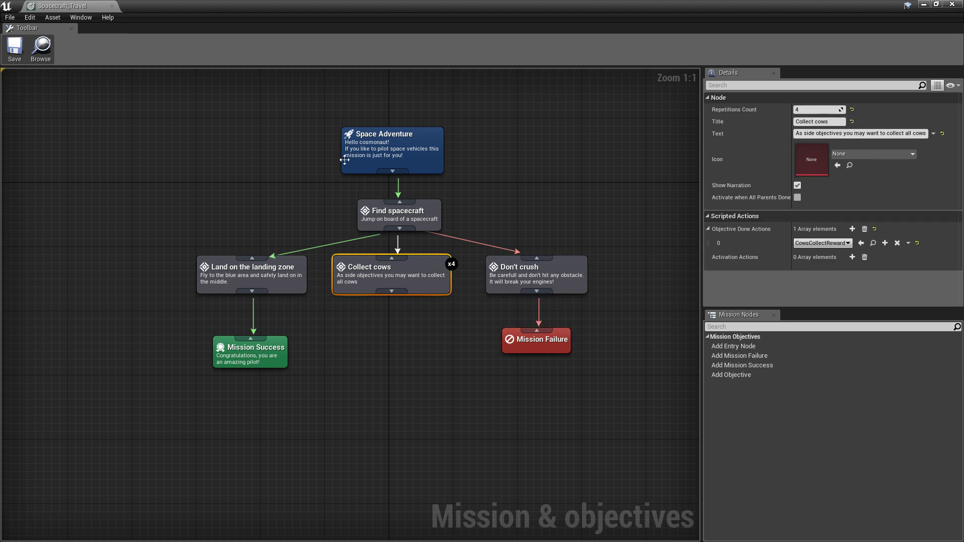
left_click(626, 205)
left_click(442, 278)
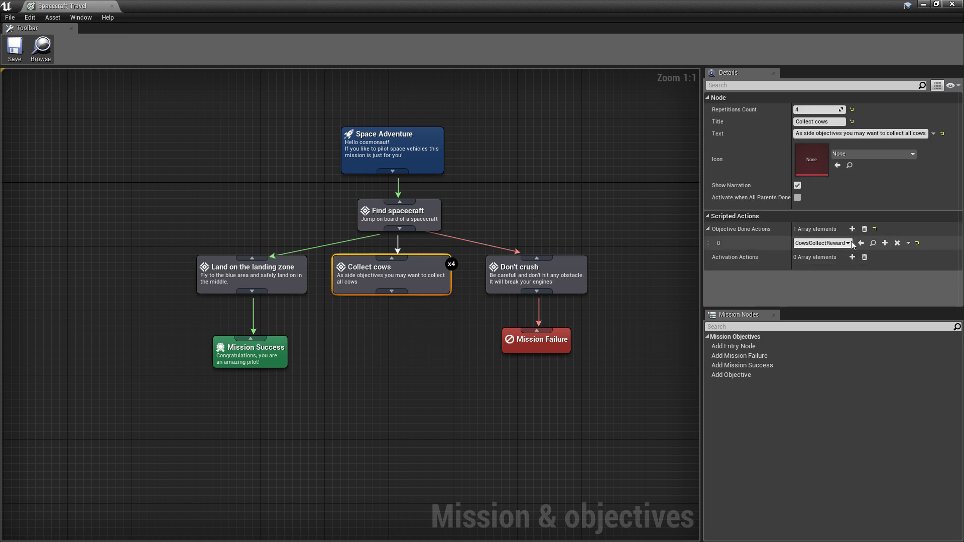
- Compare the properties of the Collect cows, Land on the landing zone and Don't crush objectives
left_click(357, 316)
left_click(415, 264)
left_click(260, 275)
left_click(396, 274)
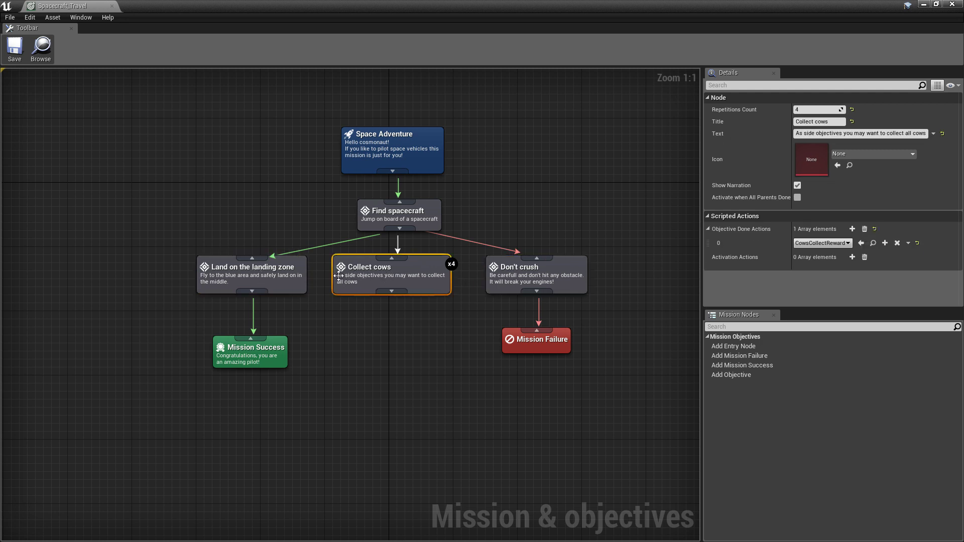
left_click(273, 273)
left_click(544, 272)
left_click(411, 281)
left_click(257, 284)
left_click(336, 220)
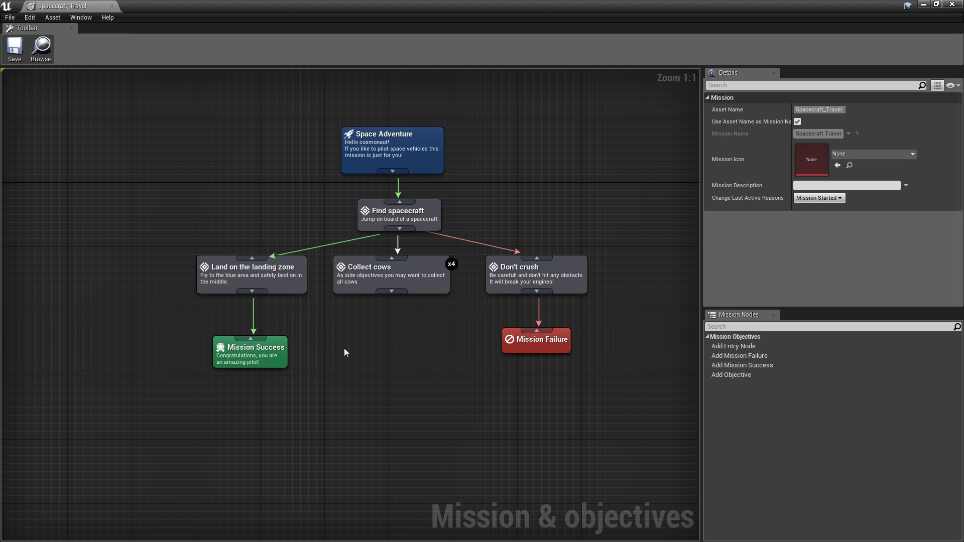
- Connect the Collect cows objective to Mission Success and inspect the properties of the Mission Success node
left_click_drag(392, 292, 265, 335)
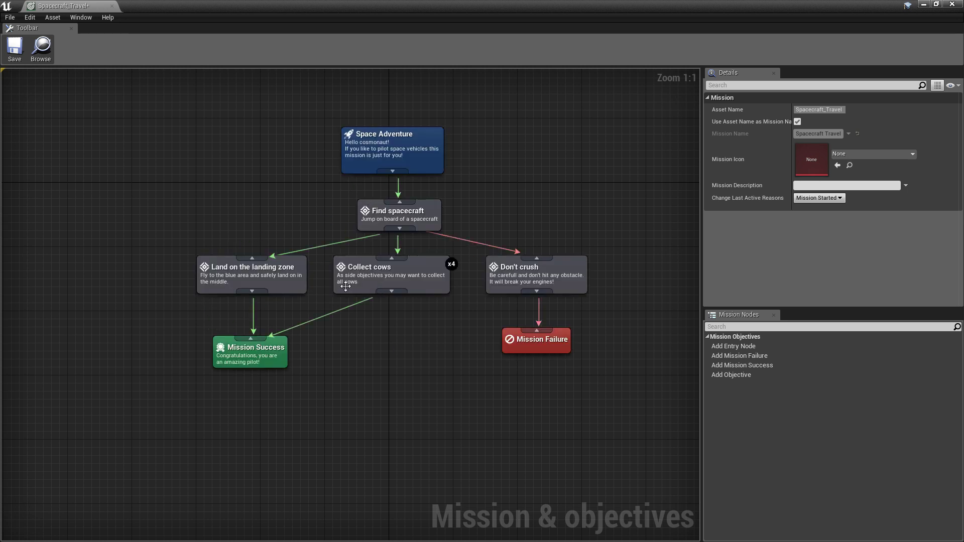
left_click(265, 278)
left_click(400, 278)
left_click(248, 356)
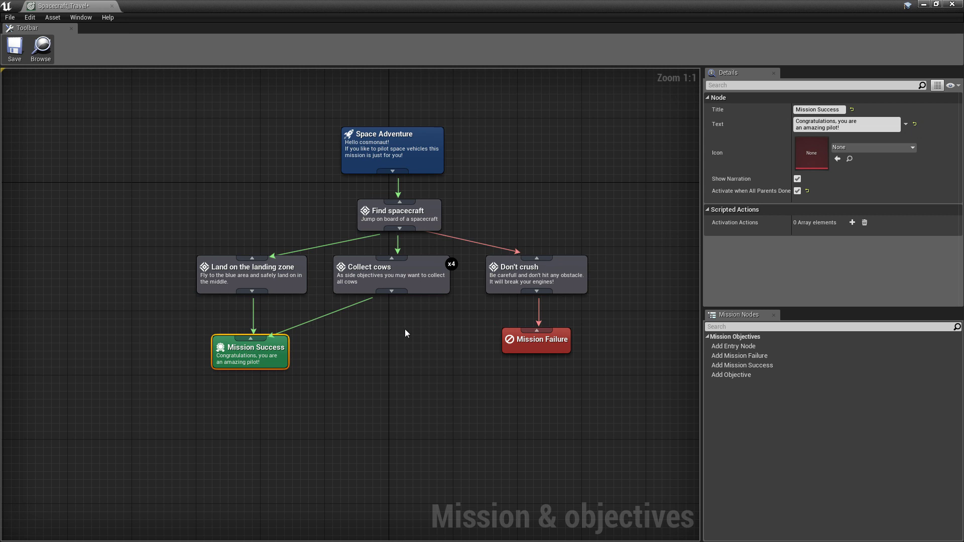
left_click(394, 347)
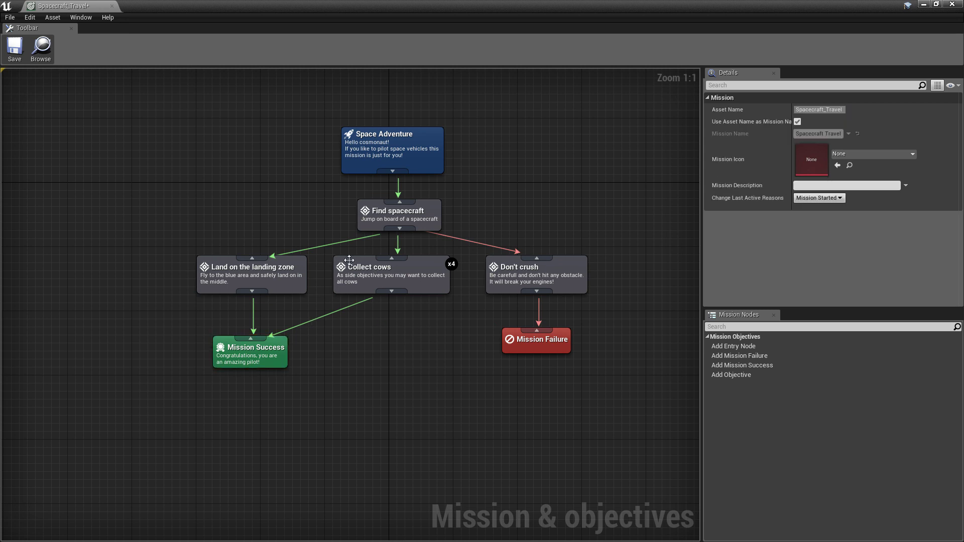
- Try linking Collect cows to Mission Failure instead of Mission Success, and break that link again
left_click(387, 291, "alt")
left_click(432, 282)
left_click_drag(390, 292, 532, 330)
left_click(345, 338)
left_click(415, 283)
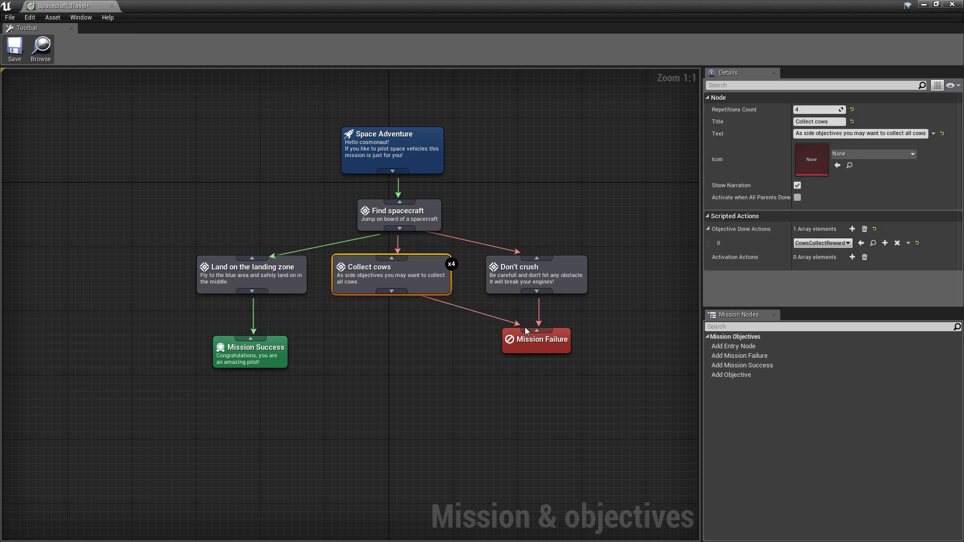
left_click(390, 294, "alt")
left_click(436, 242)
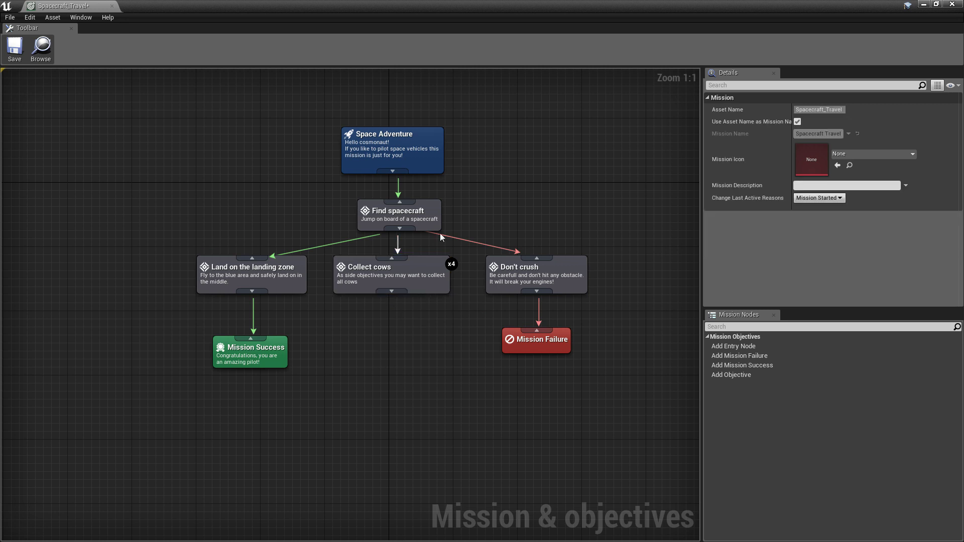
- View the properties of the Land on the landing zone and Space Adventure nodes and of the mission itself
left_click(351, 283)
left_click(228, 287)
right_click_drag(367, 366, 343, 341)
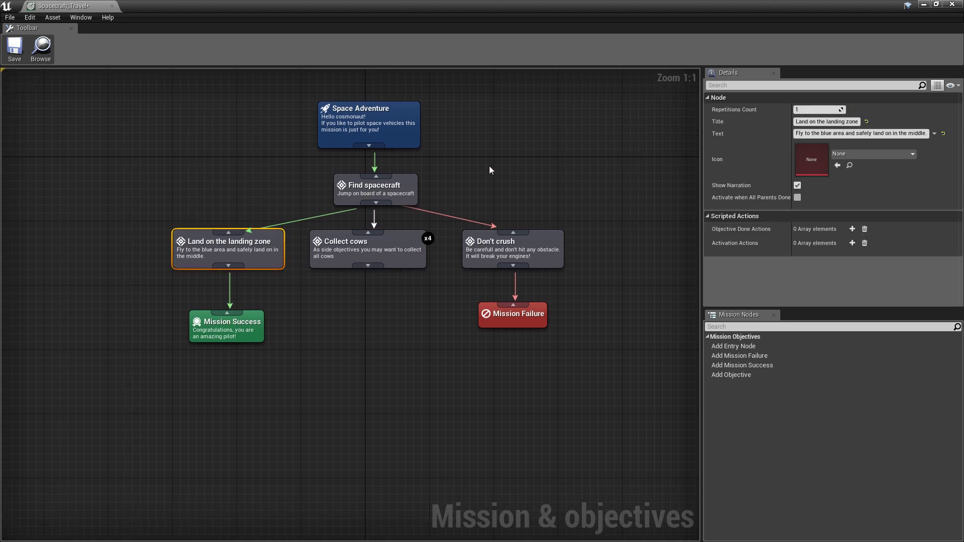
right_click_drag(489, 166, 502, 207)
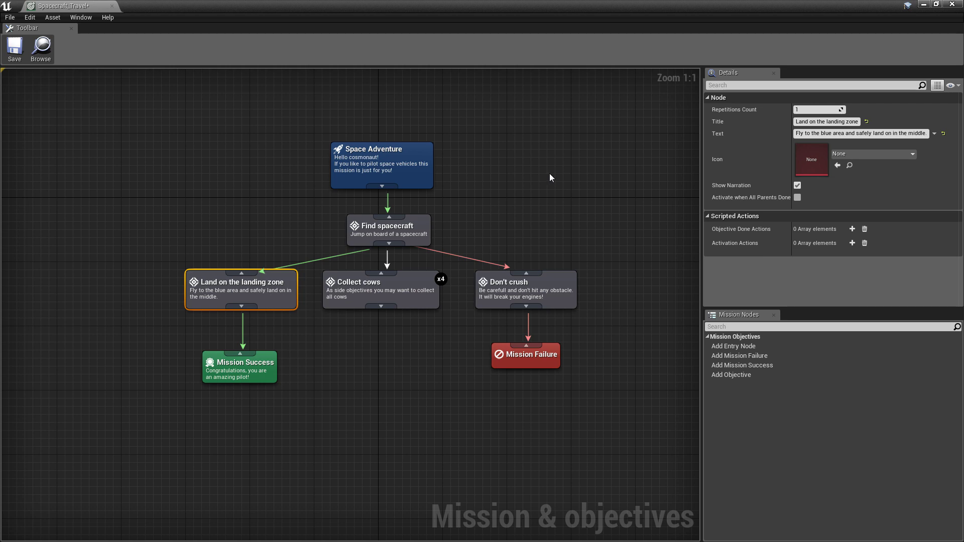
left_click(504, 191)
left_click(397, 176)
left_click(540, 179)
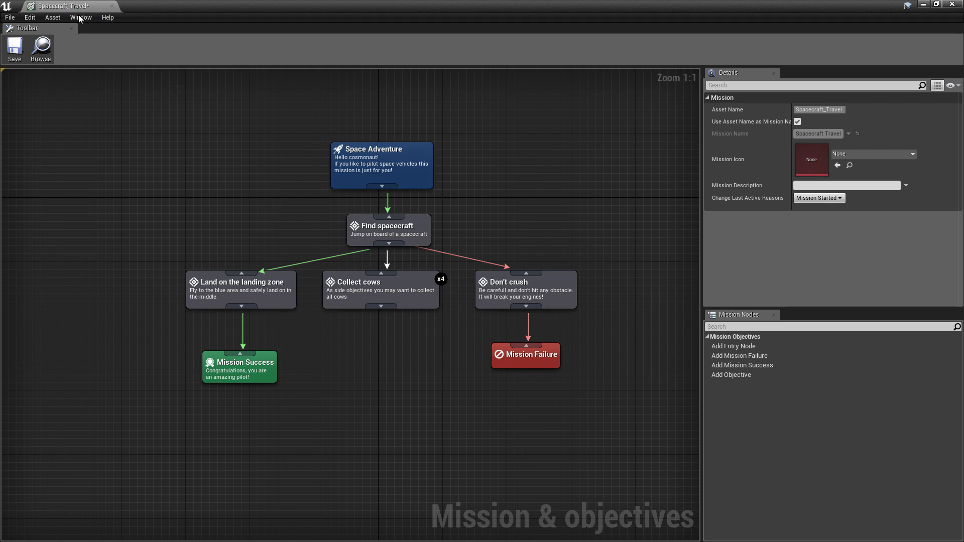
- With the mission editor window shrunk to expose the Missions folder, rename the Spacecraft_Travel asset to Spacecraft_Travel234
left_click_drag(769, 8, 536, 80)
left_click_drag(681, 245, 934, 398)
right_click_drag(514, 169, 476, 149)
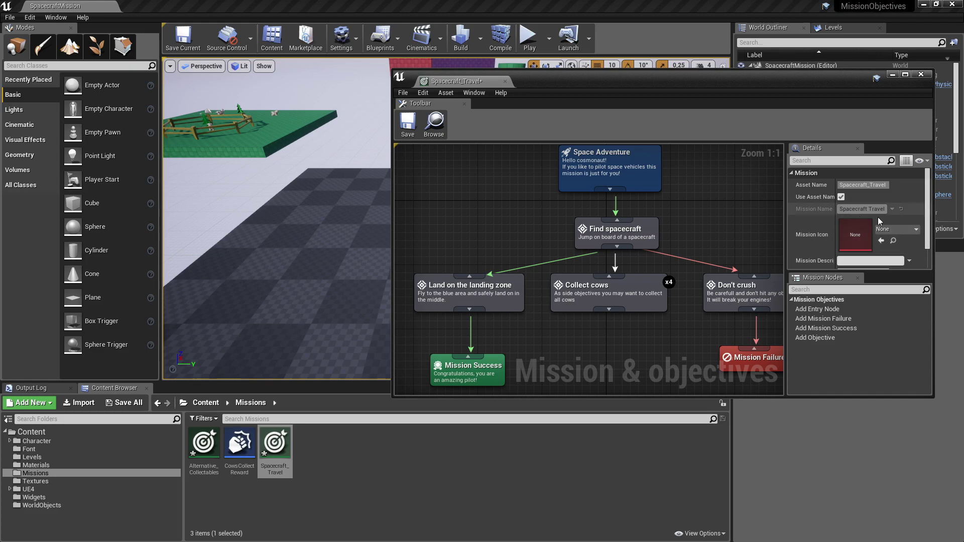
left_click(354, 493)
left_click(292, 456)
key("F2")
key("End")
type("234")
key("Return")
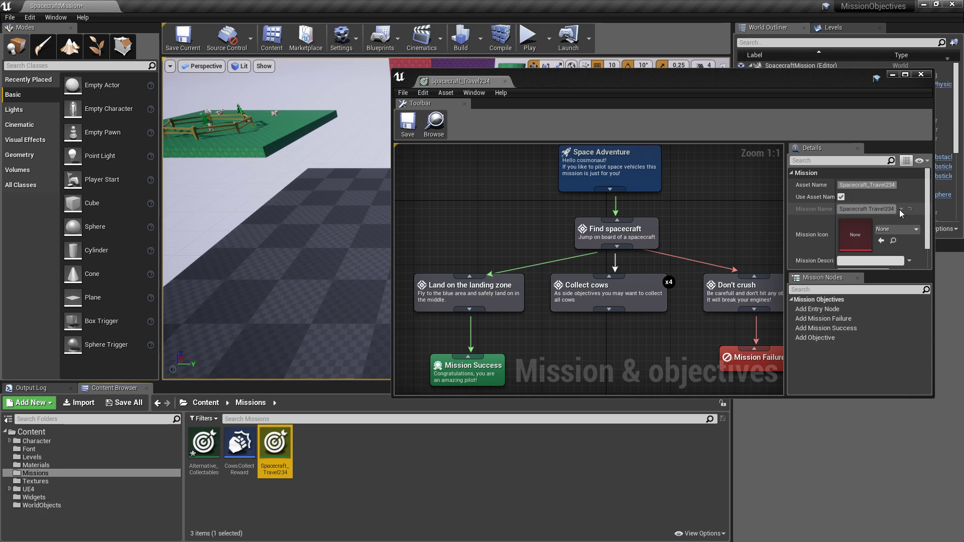
double_click(761, 85)
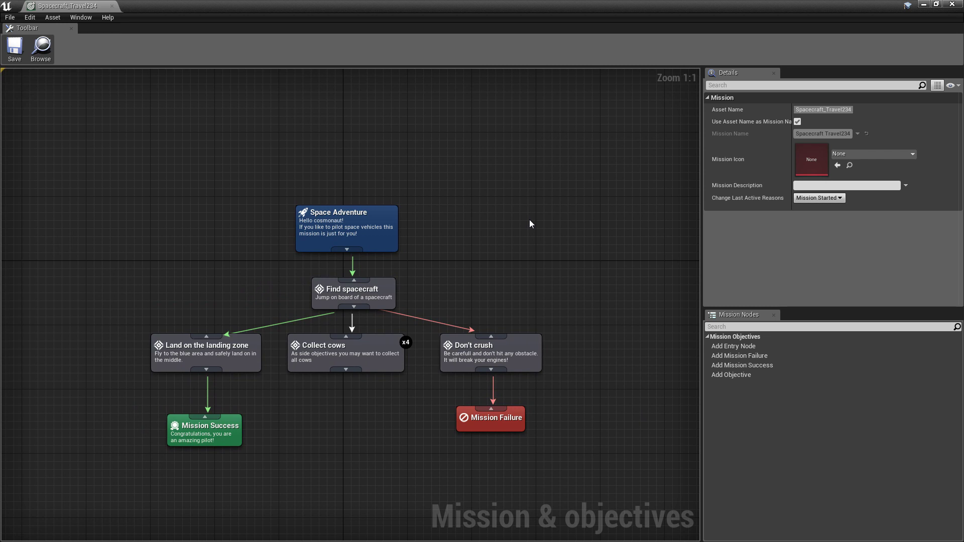
- Close the mission editor and open the Level Blueprint of the SpacecraftMission level
left_click(952, 4)
left_click(454, 461)
left_click(380, 38)
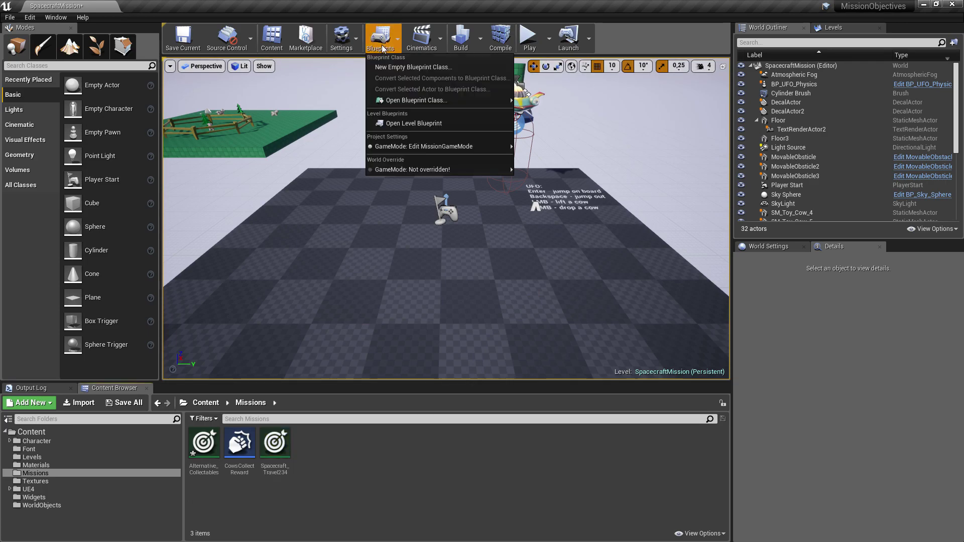
left_click(423, 125)
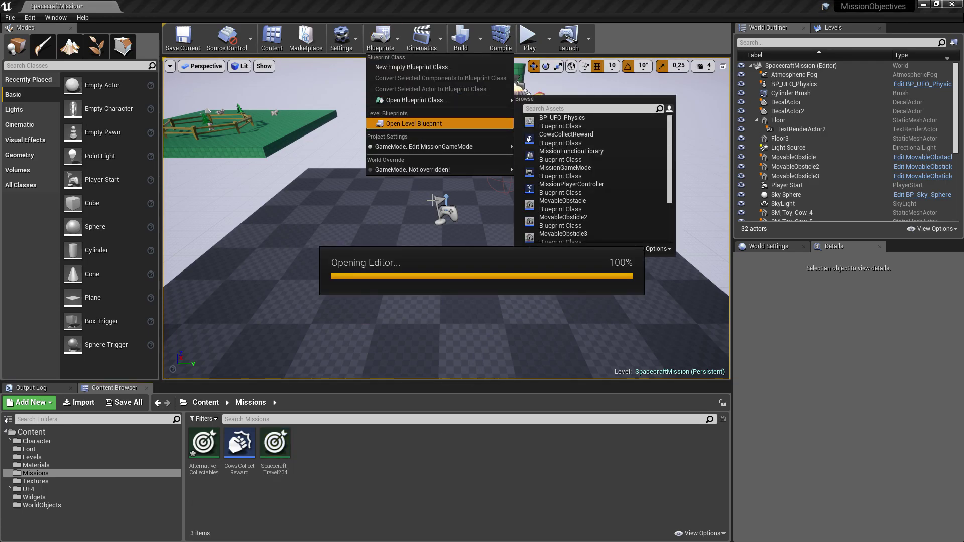
- Examine the Get Missions Manager and Start Mission nodes and view which missions the Start Mission node can launch
scroll(452, 201, "up", 4)
scroll(466, 164, "up", 3)
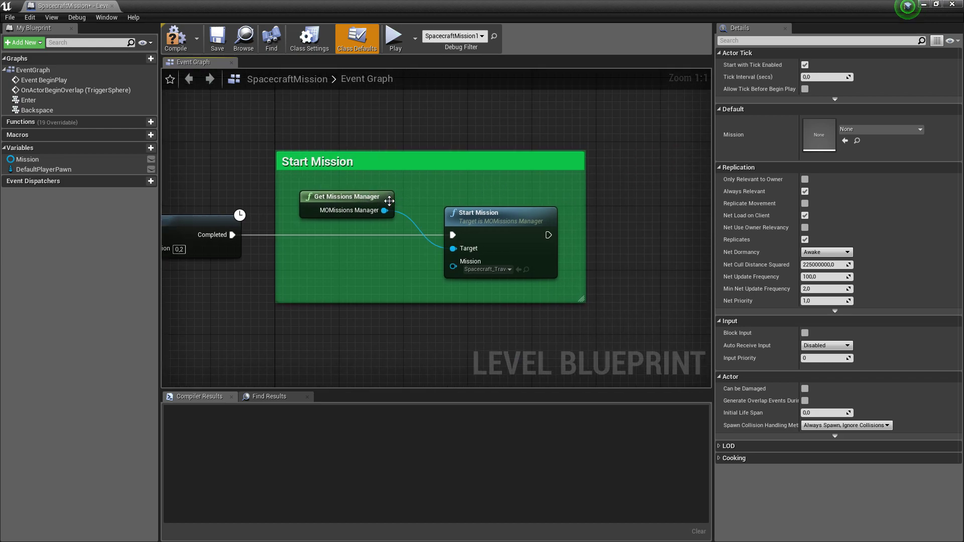
left_click(370, 195)
left_click(499, 270)
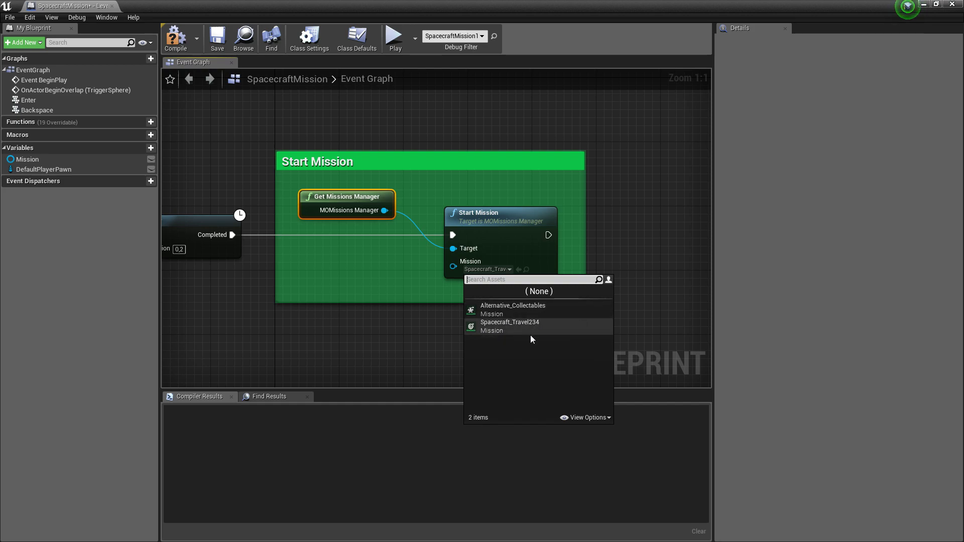
left_click(476, 341)
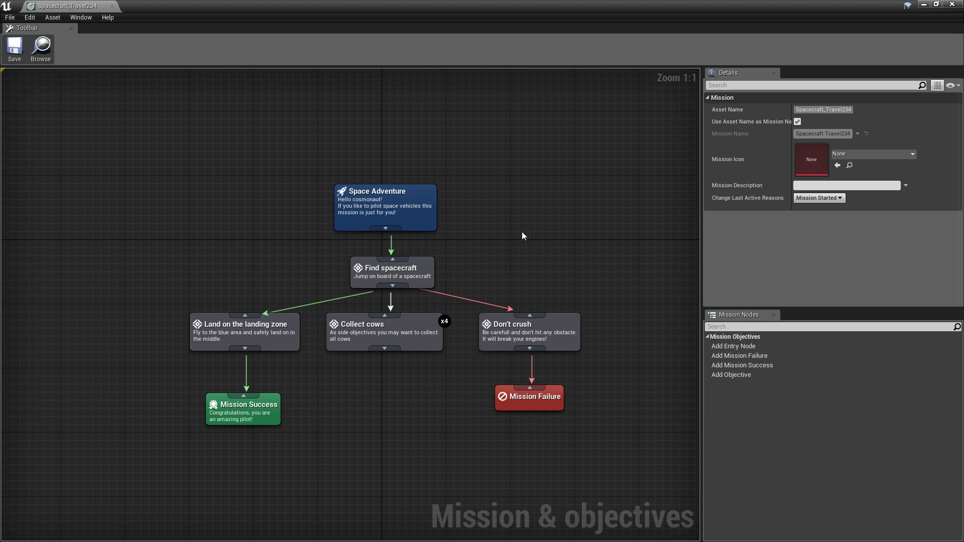
- Close the mission editor and open the BP_MissionHUD widget from the Widgets folder
left_click(947, 5)
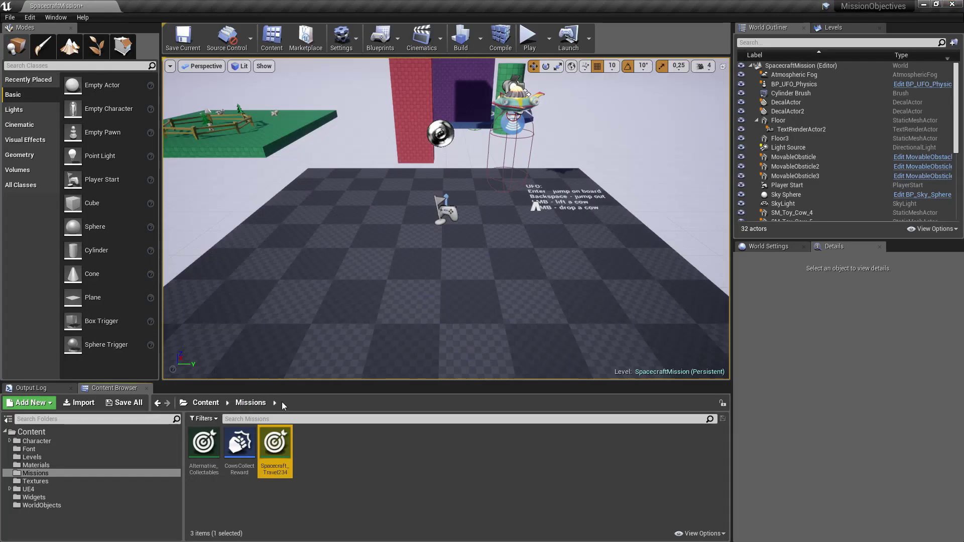
left_click(74, 498)
double_click(204, 444)
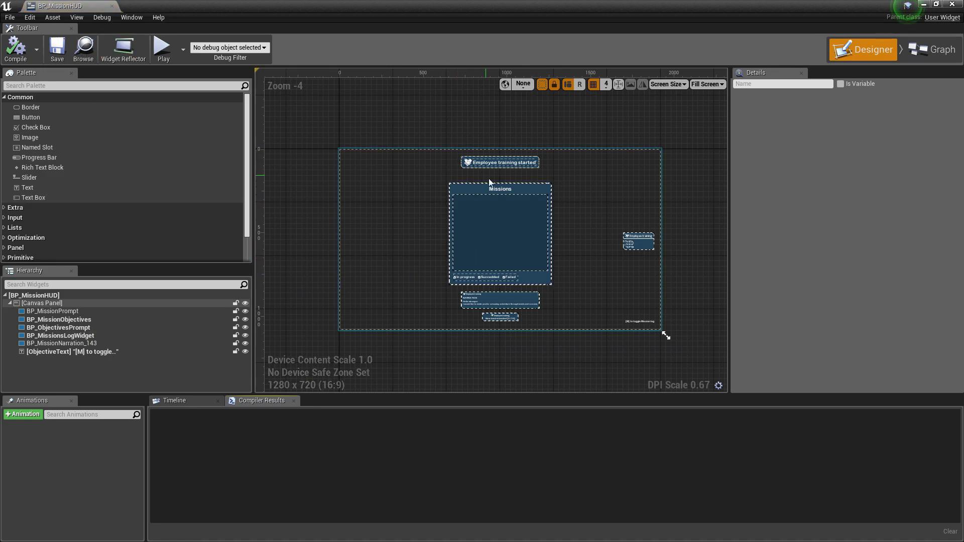
- Examine the BP_MissionPrompt and BP_MissionsLogWidget elements in the HUD layout
scroll(423, 165, "up", 3)
right_click_drag(483, 160, 447, 130)
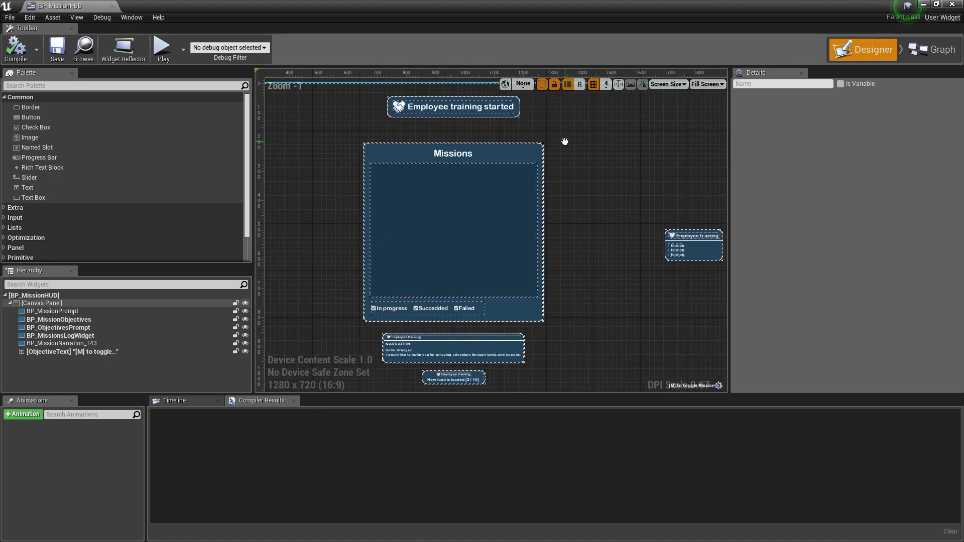
left_click(424, 111)
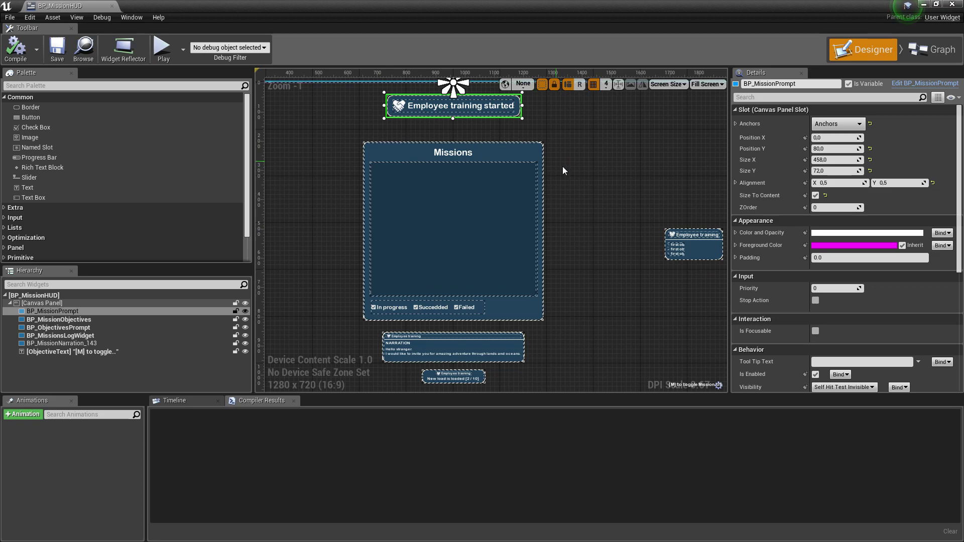
scroll(364, 203, "up", 2)
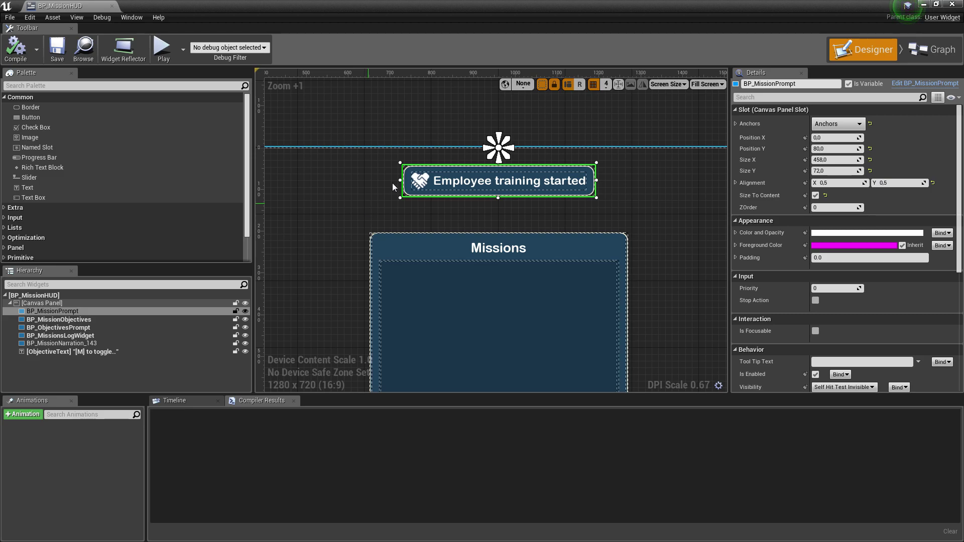
right_click_drag(452, 311, 423, 174)
left_click(424, 174)
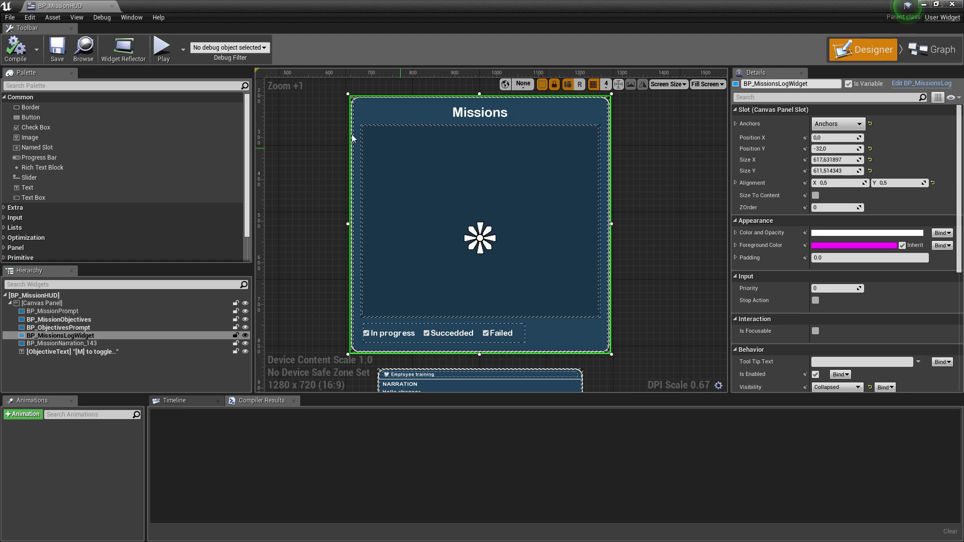
- Examine the mission narration and BP_ObjectivesPrompt elements at the lower edge of the HUD layout
right_click_drag(562, 207, 540, 81)
left_click(438, 297)
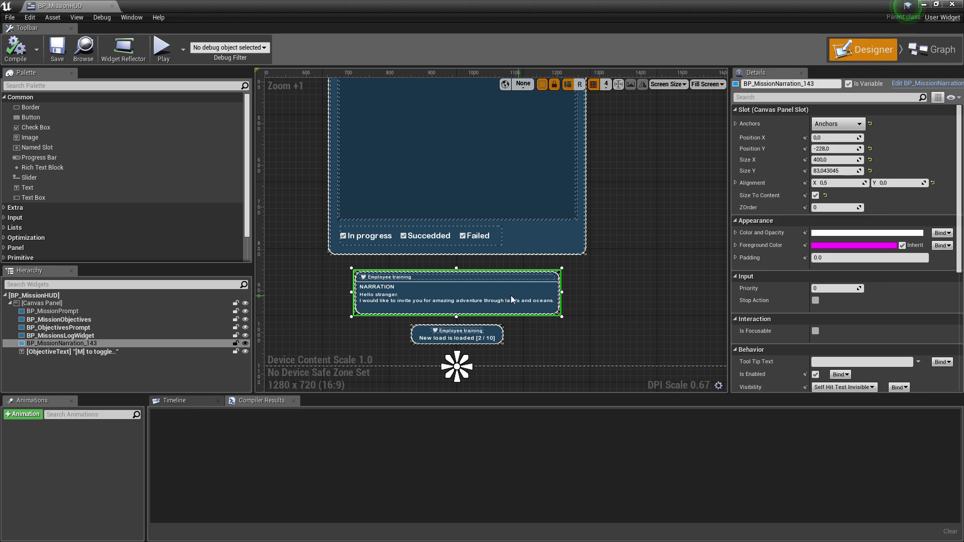
right_click_drag(458, 263, 451, 226)
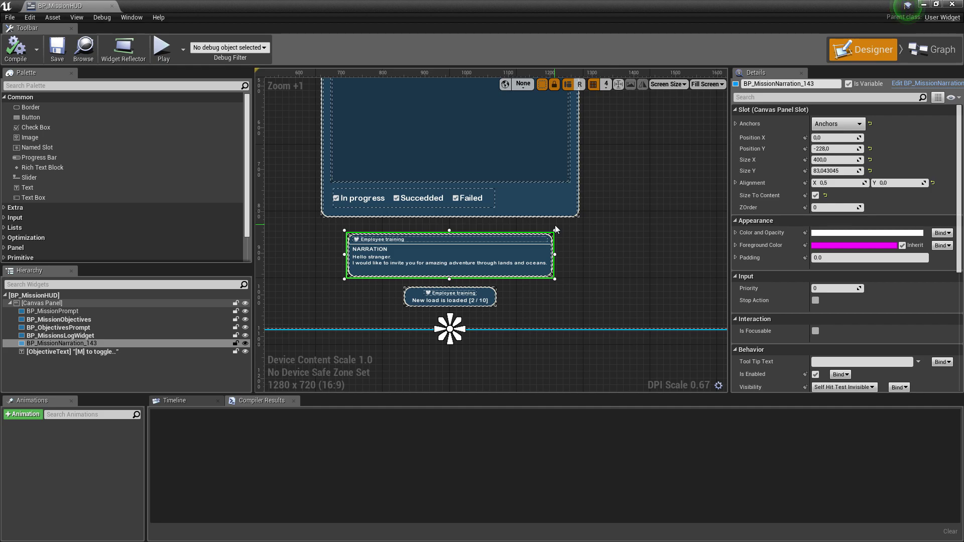
left_click(450, 297)
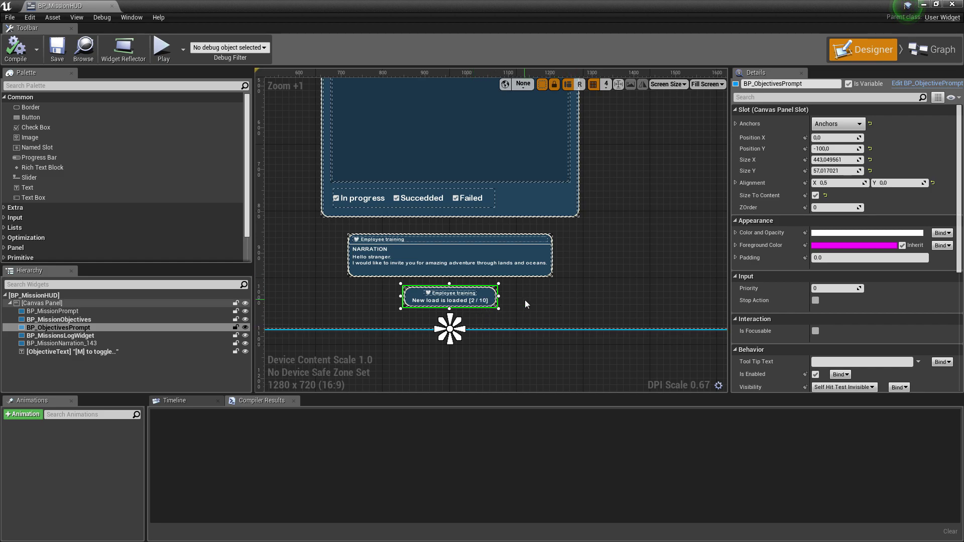
right_click_drag(525, 300, 620, 231)
left_click(620, 232)
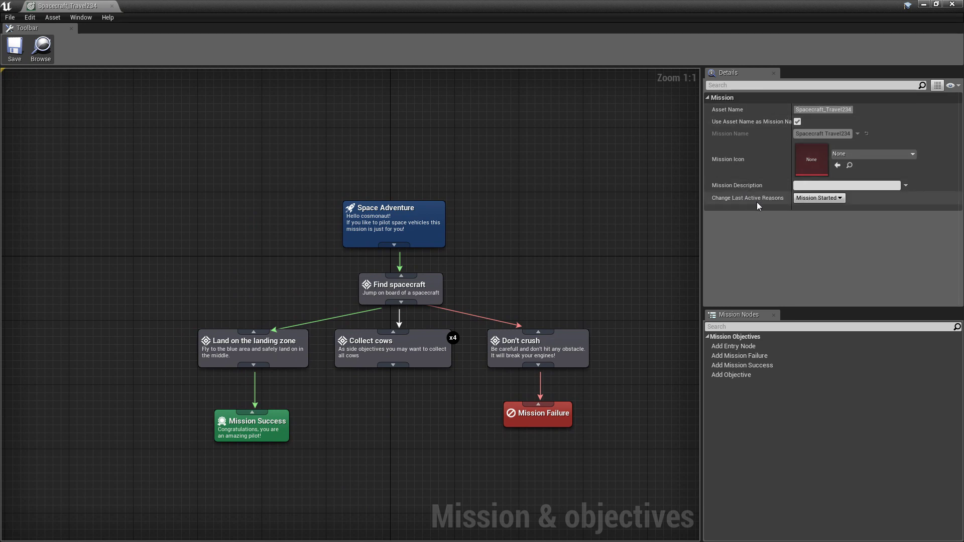
- View the Change Last Active Reasons options in the properties of the Spacecraft_Travel234 mission
left_click(809, 202)
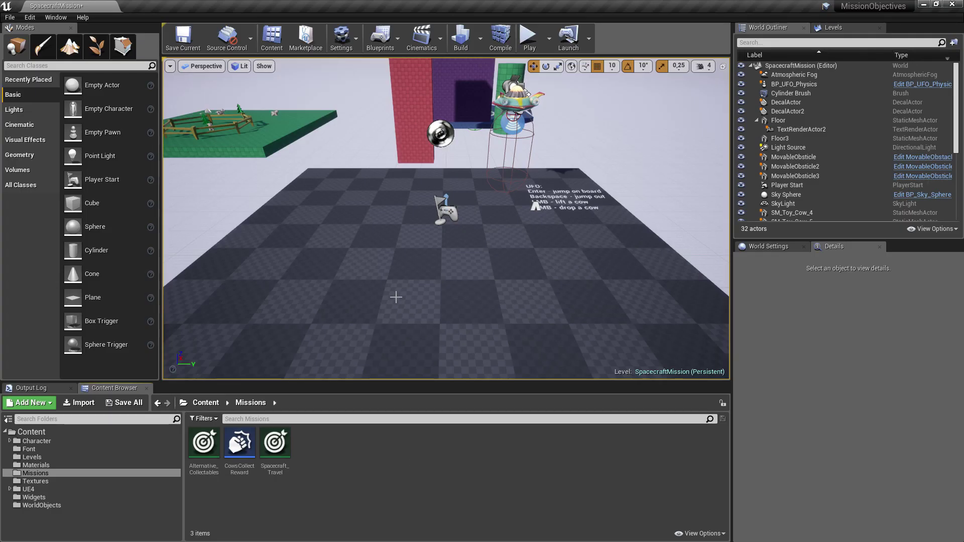
right_click_drag(396, 297, 383, 239)
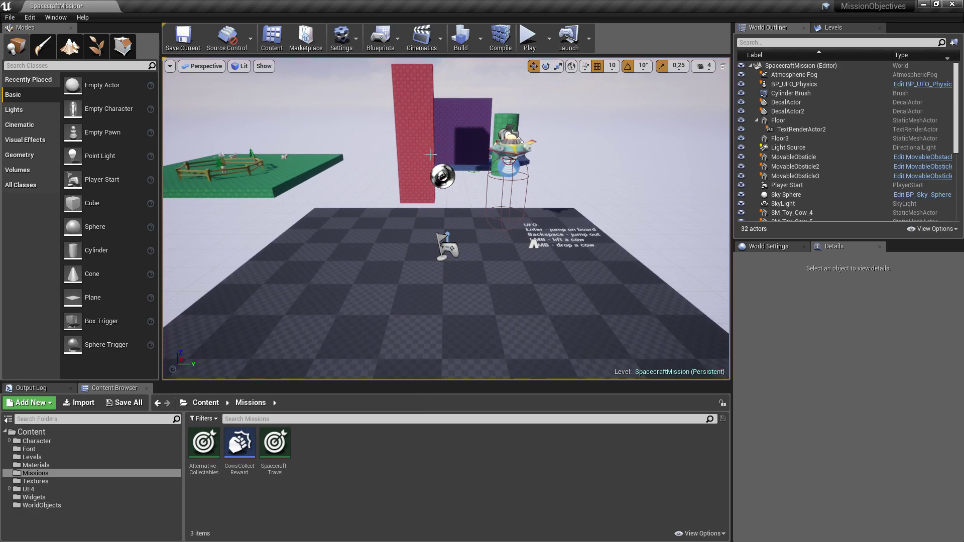
scroll(391, 236, "down", 4)
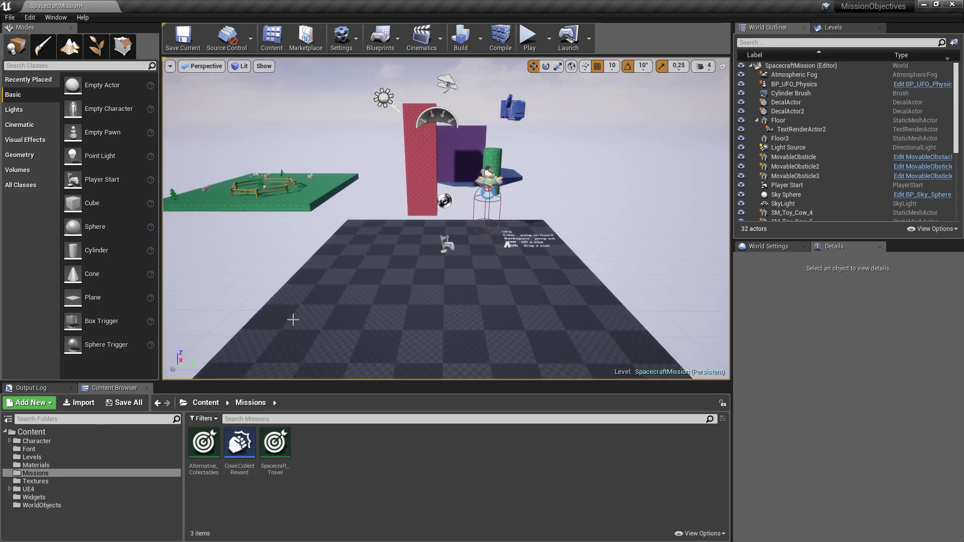
right_click_drag(360, 271, 357, 268)
key("w")
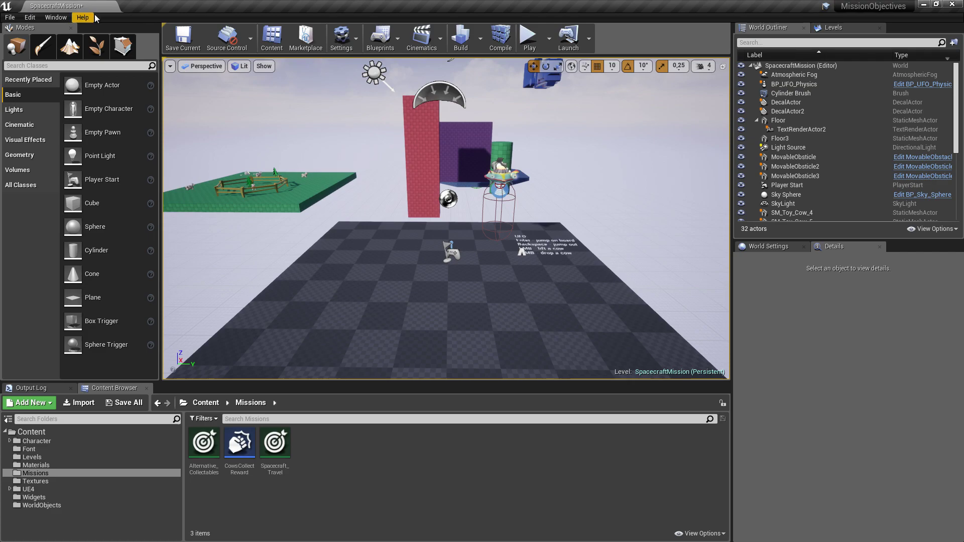
- Start playing the SpacecraftMission level, release the mouse cursor from the game and show the viewport in full screen
key("alt+p")
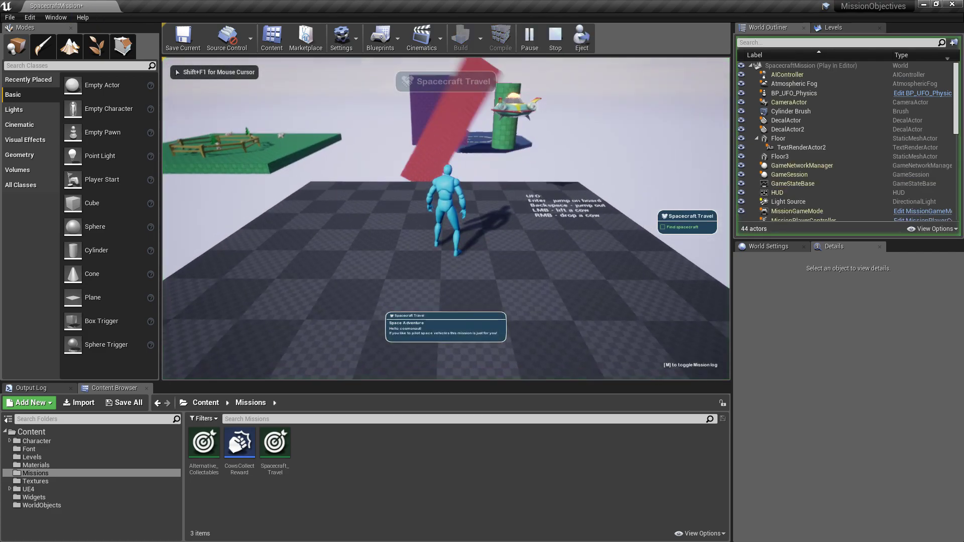
key("shift+F1")
key("F11")
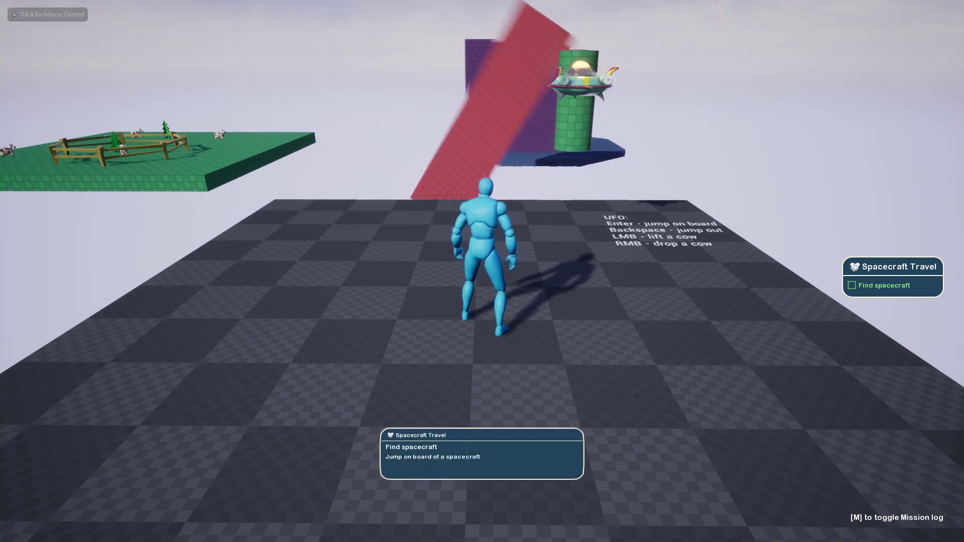
key("s")
key("w")
key("a")
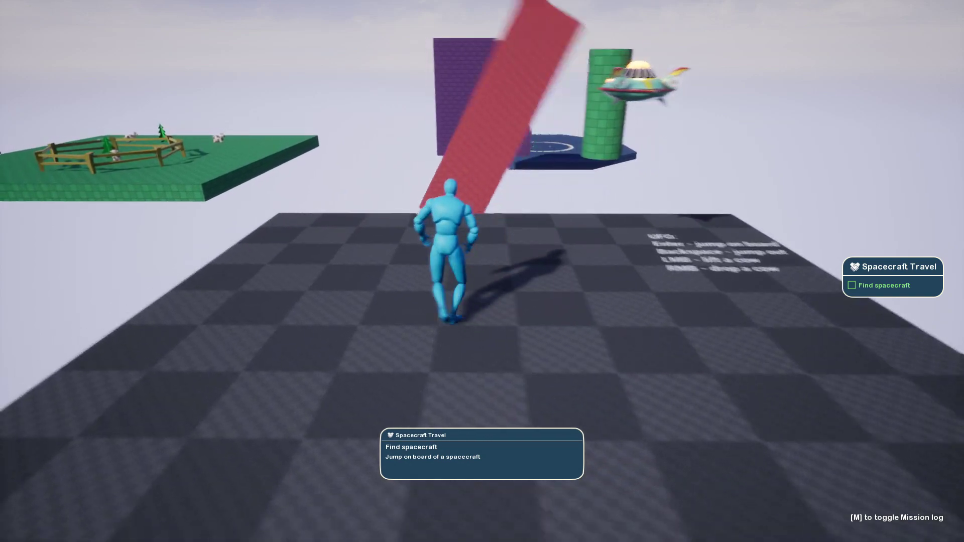
key("s")
key("d")
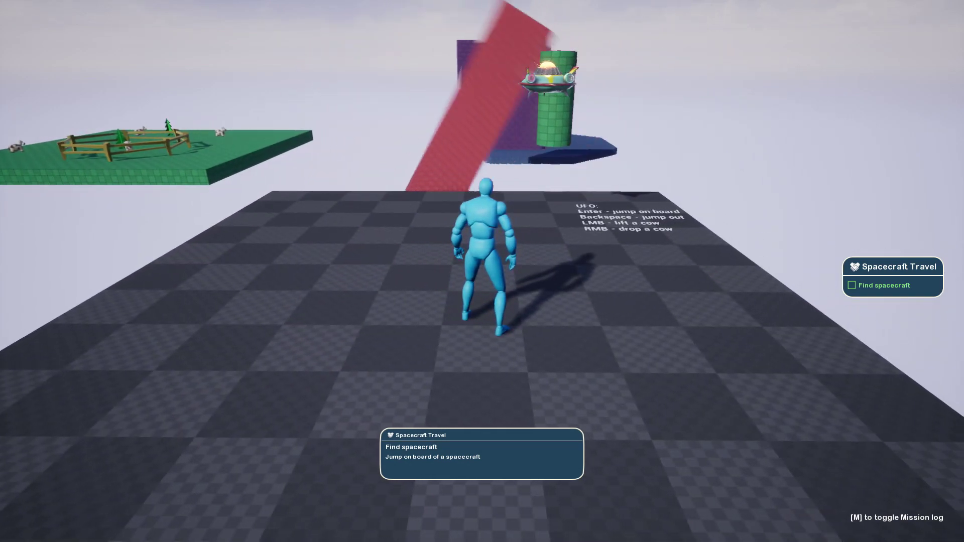
key("w")
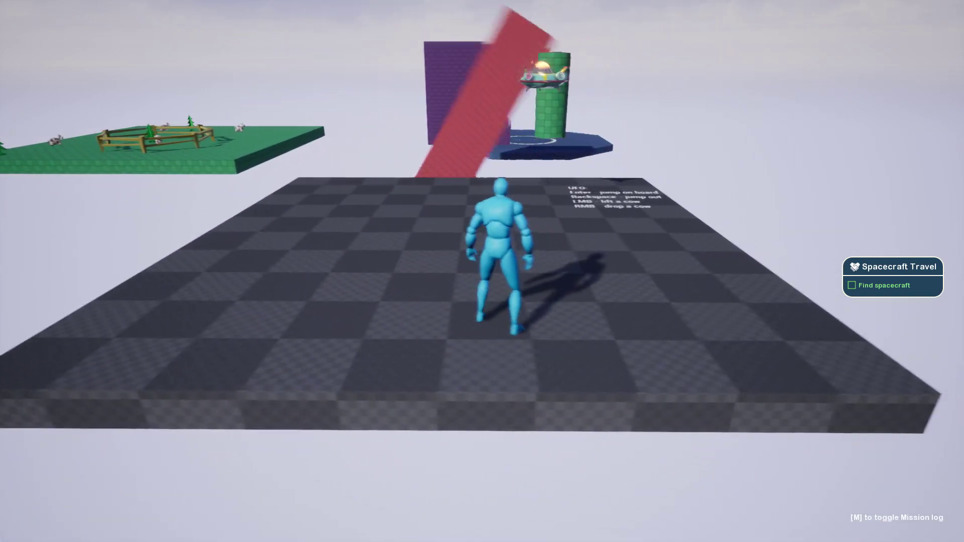
key("w")
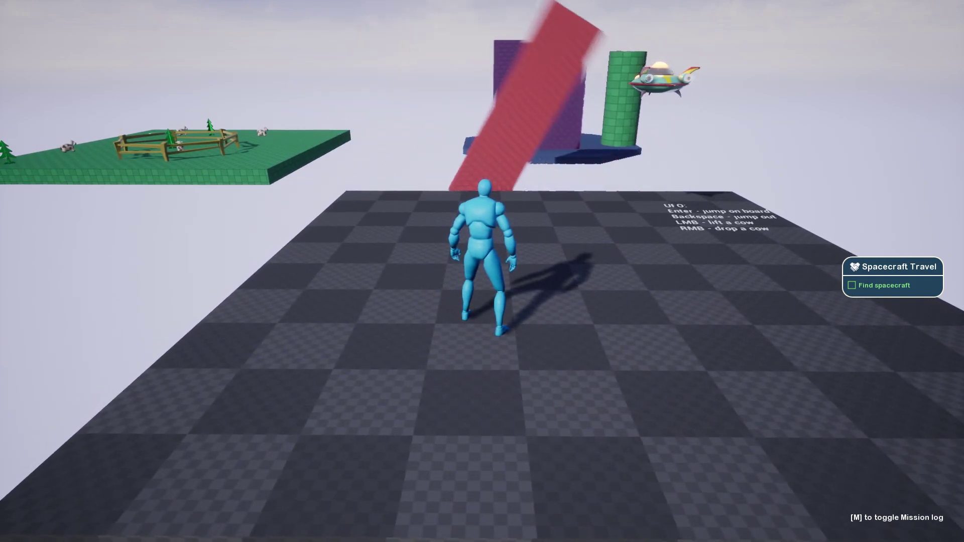
key("s")
key("d")
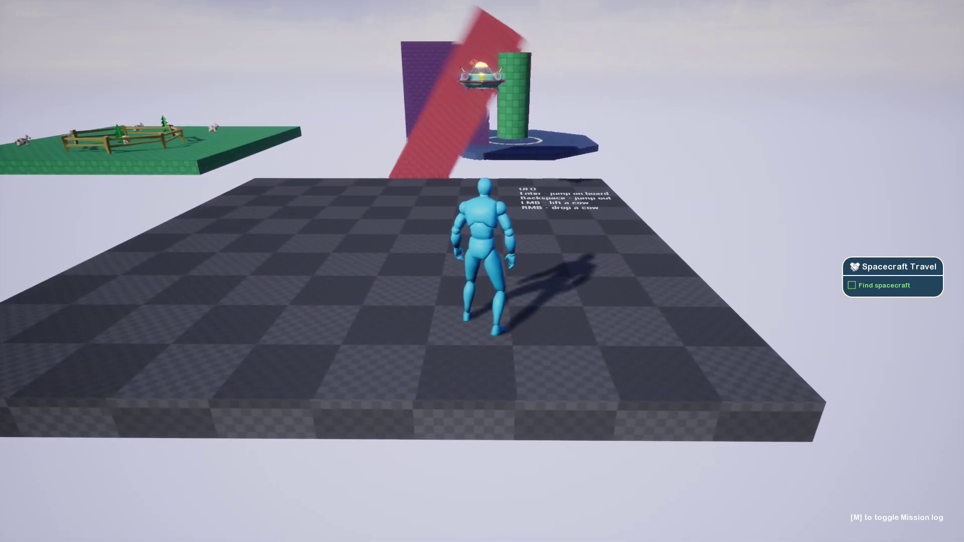
key("w")
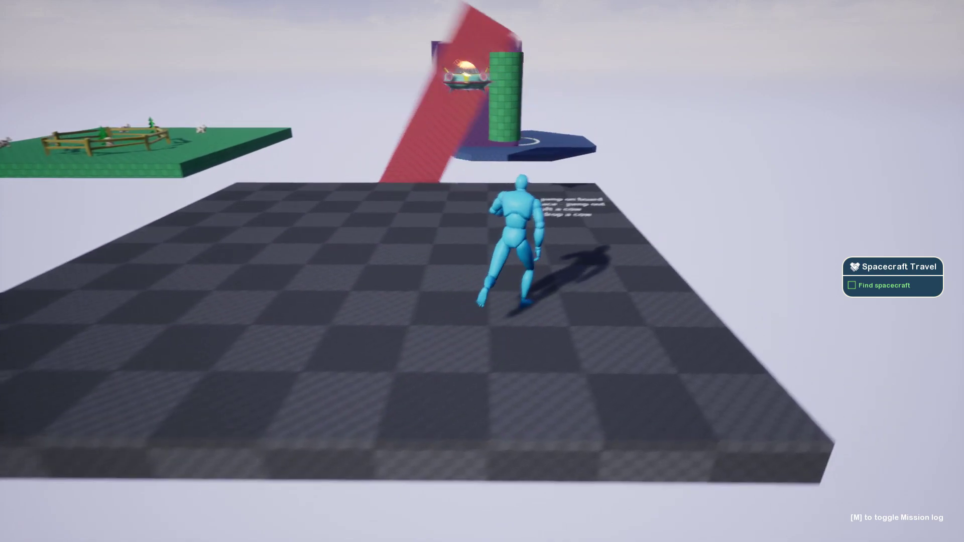
key("w")
key("a")
key("s")
key("d")
key("w")
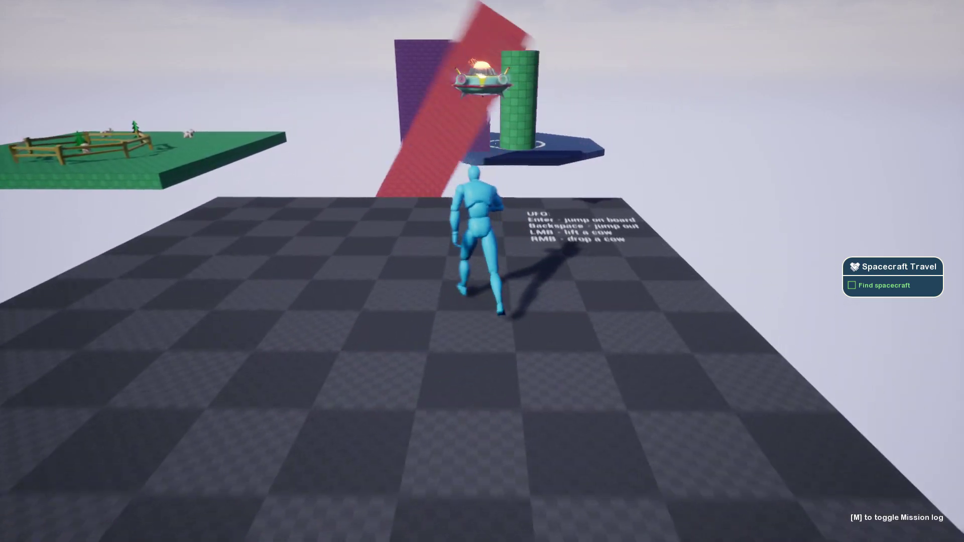
key("a")
key("s")
key("d")
key("w")
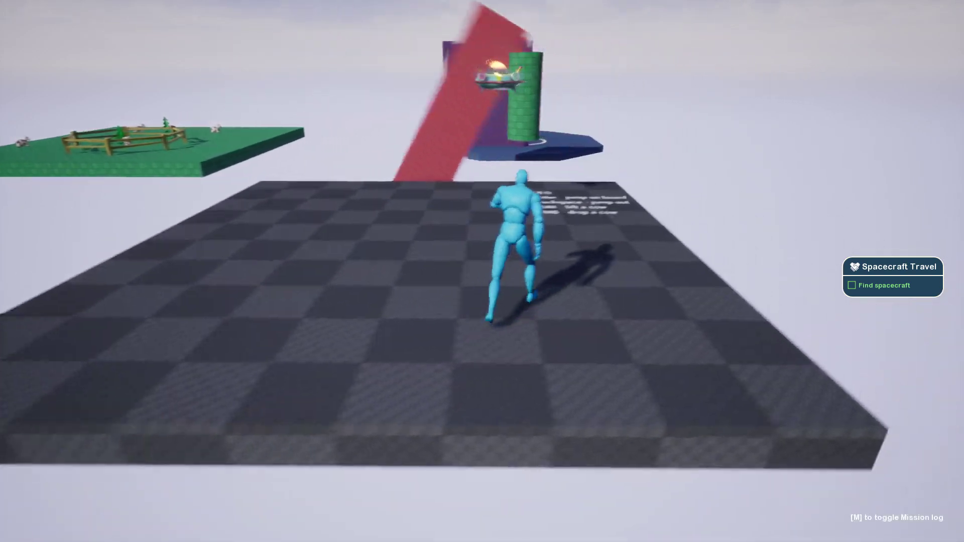
- Walk the character across the checkered floor to the hovering UFO and jump on board
key("w")
key("a")
key("d")
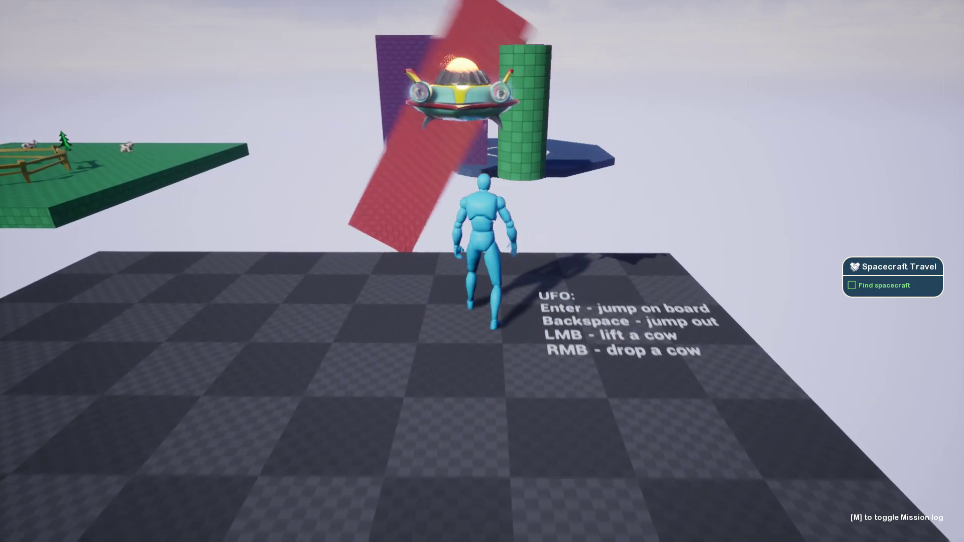
key("w")
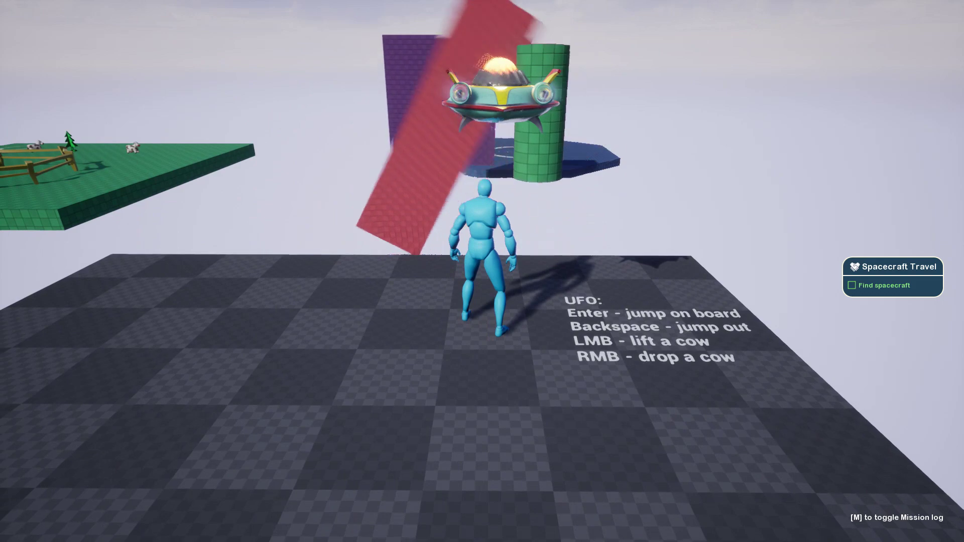
key("Return")
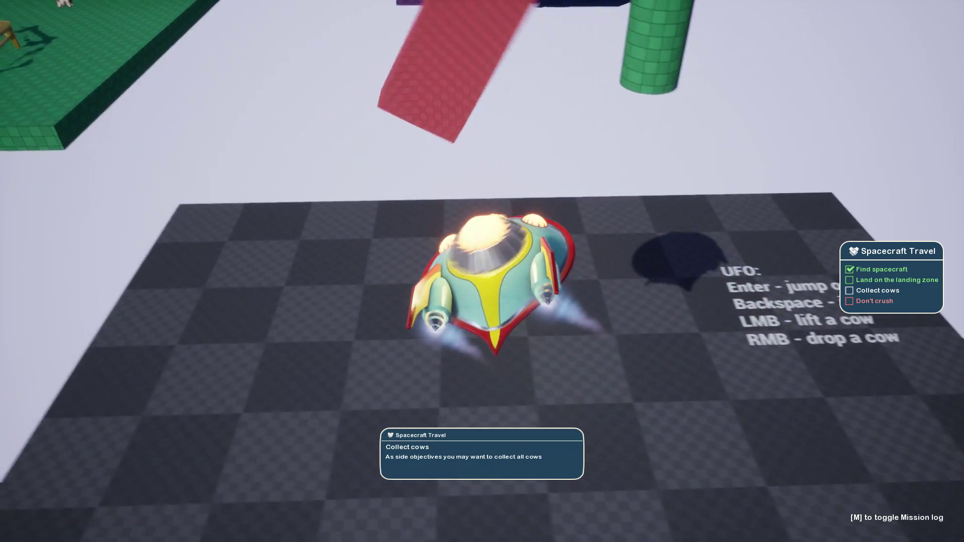
key("d")
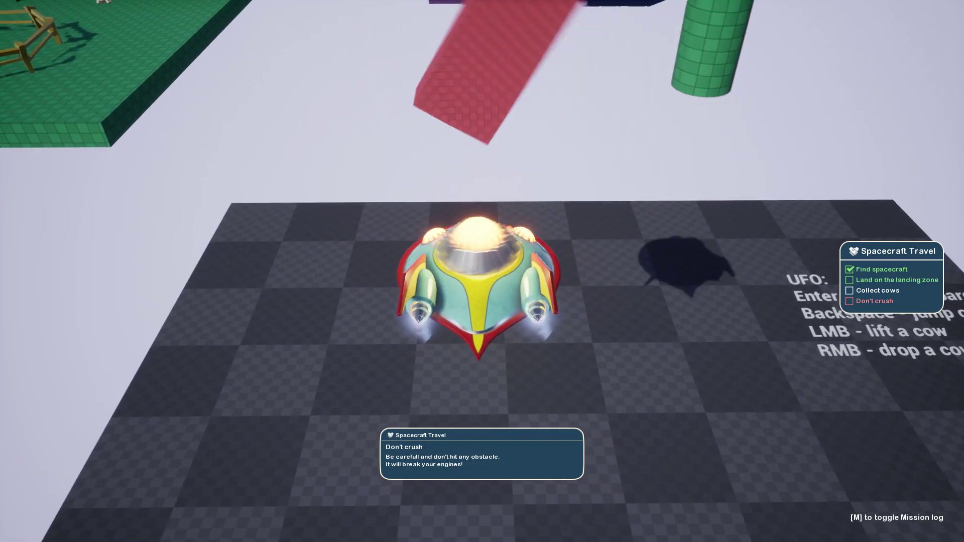
key("a")
key("d")
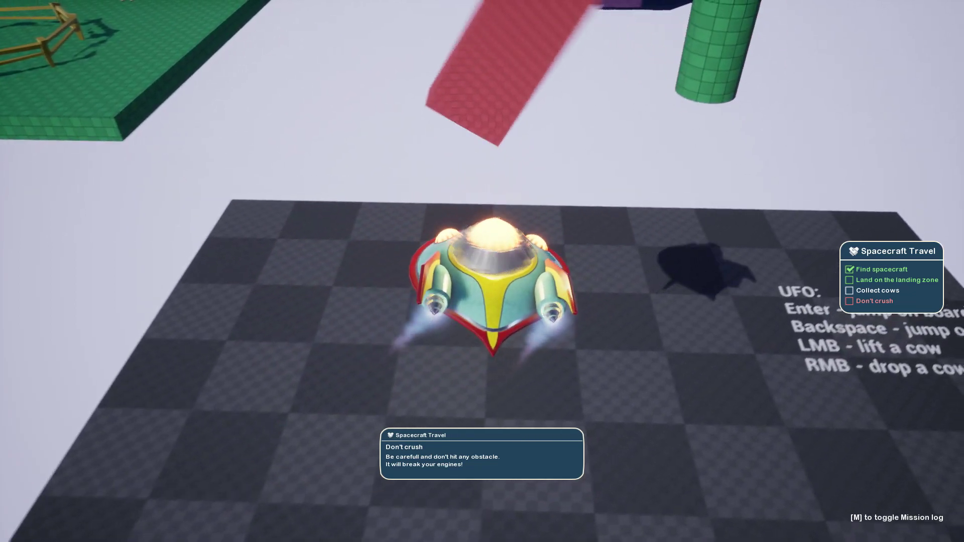
key("s")
key("d")
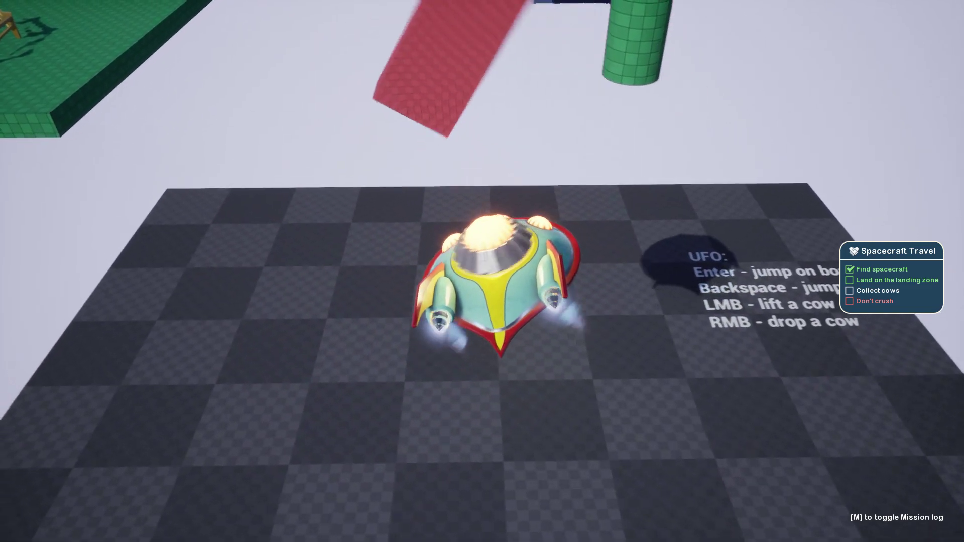
key("a")
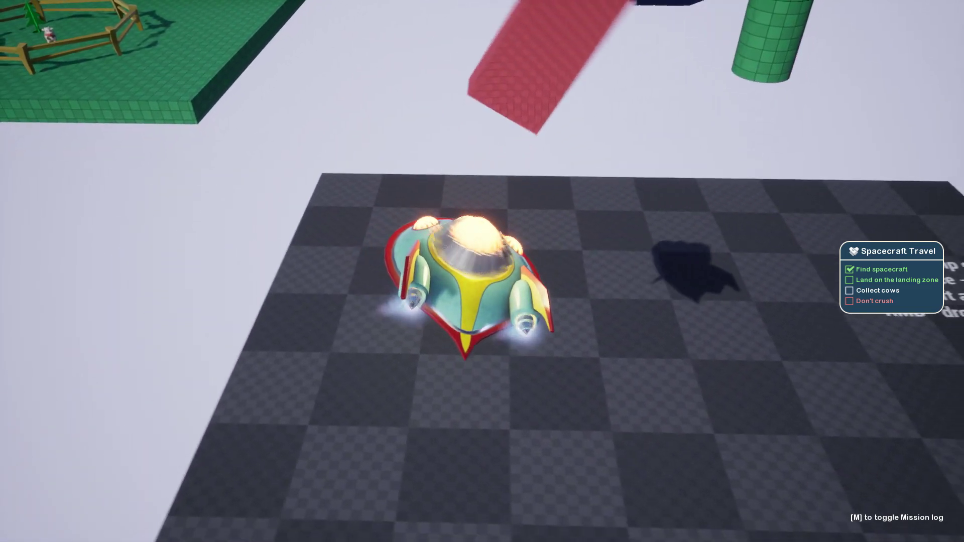
key("d")
key("w")
key("a")
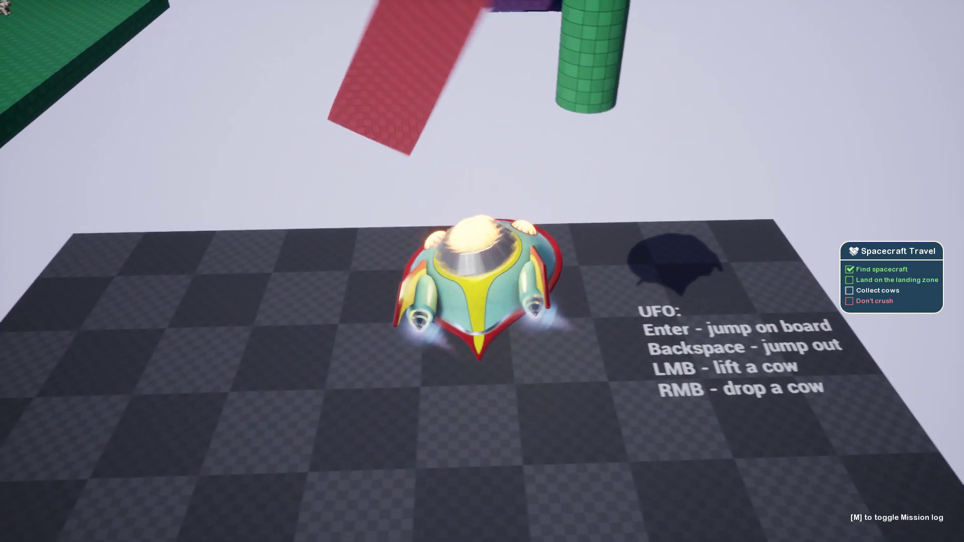
key("s")
key("d")
key("w")
key("a")
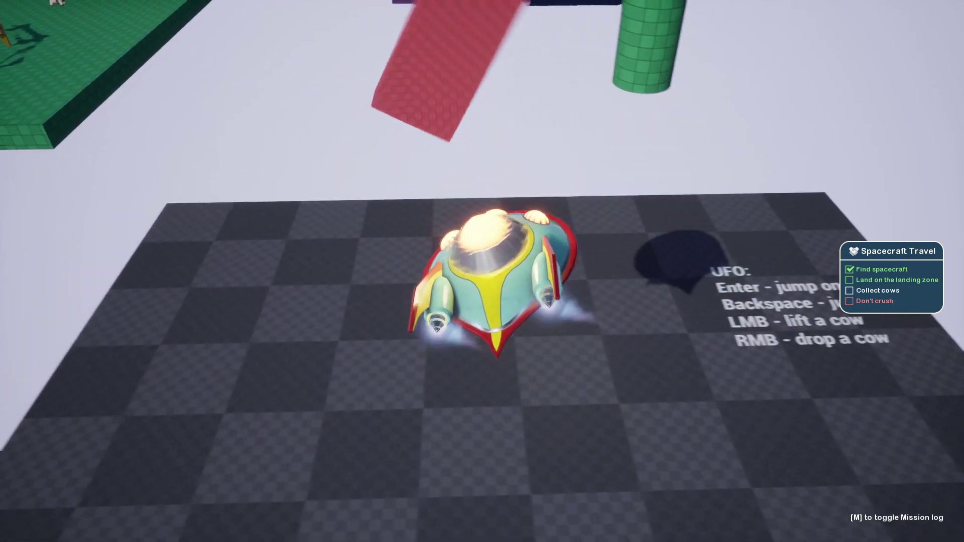
key("s")
key("d")
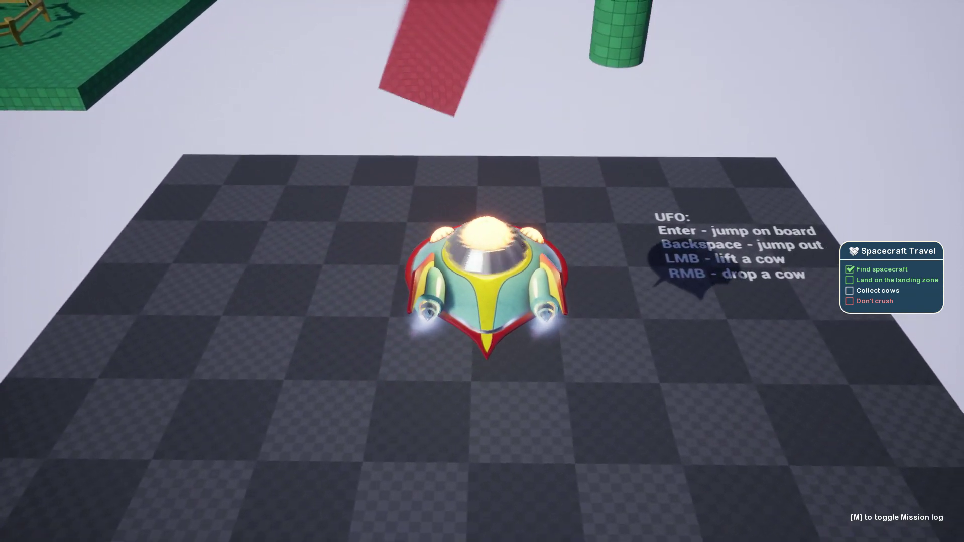
key("d")
key("a")
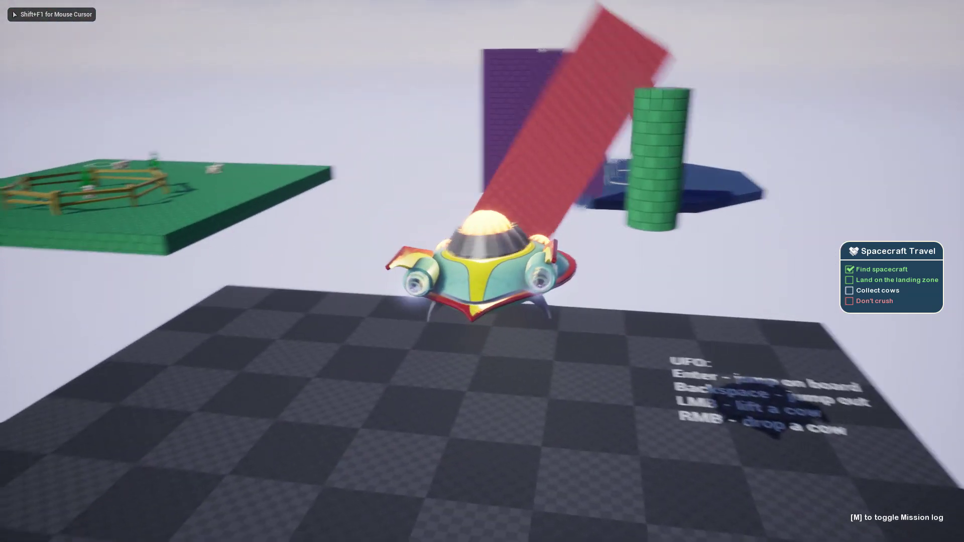
- Crash the spacecraft into the moving red obstacle and stop the play session
key("a")
key("d")
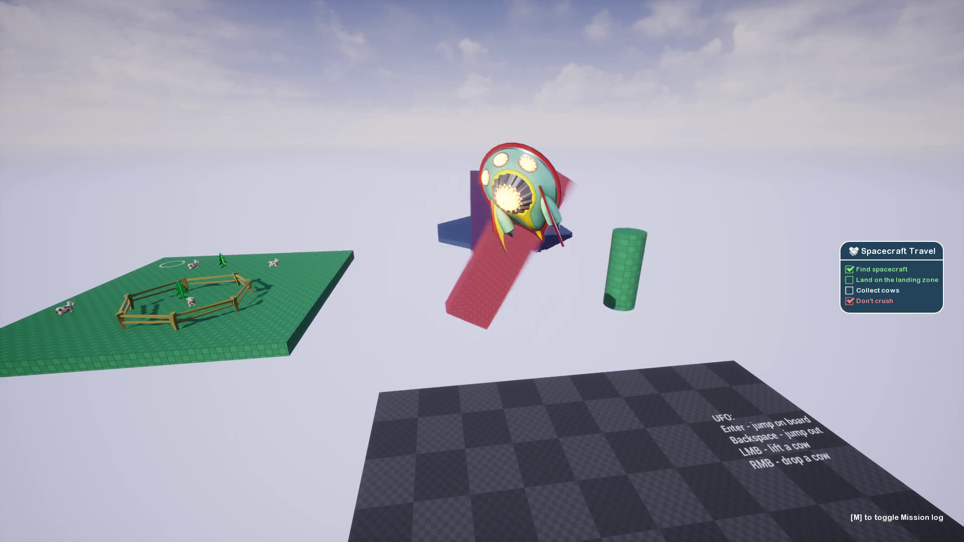
key("Escape")
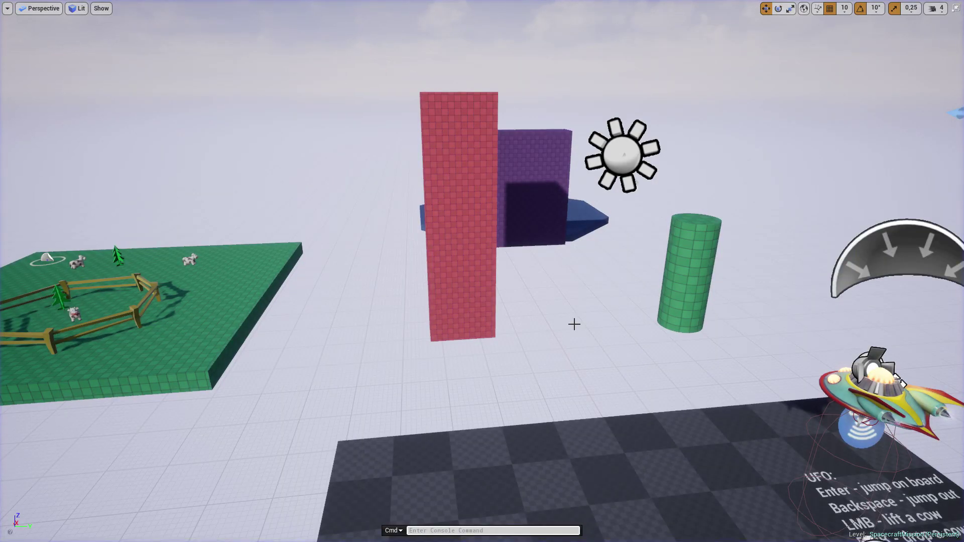
- Restart the Spacecraft Travel mission by playing the level again, and release the mouse cursor from the game
key("alt+p")
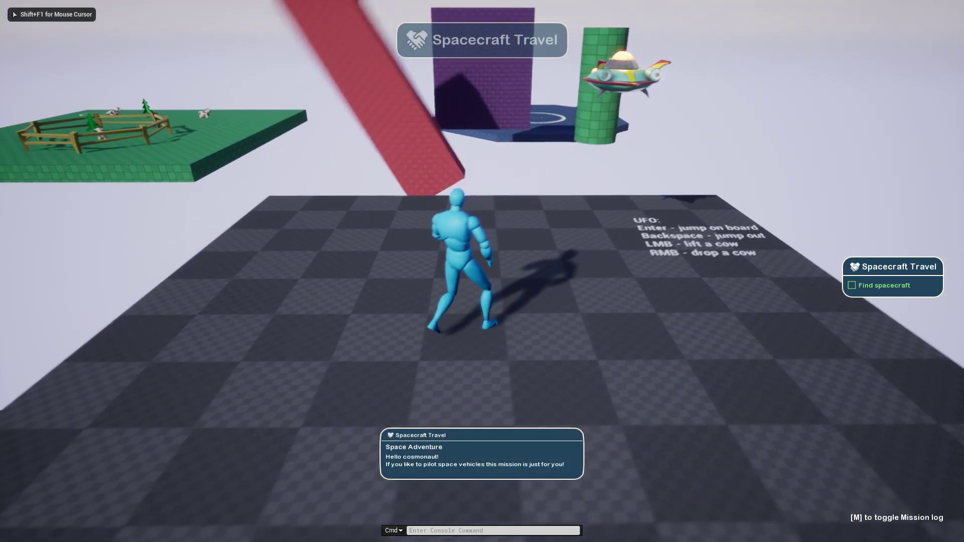
key("shift+F1")
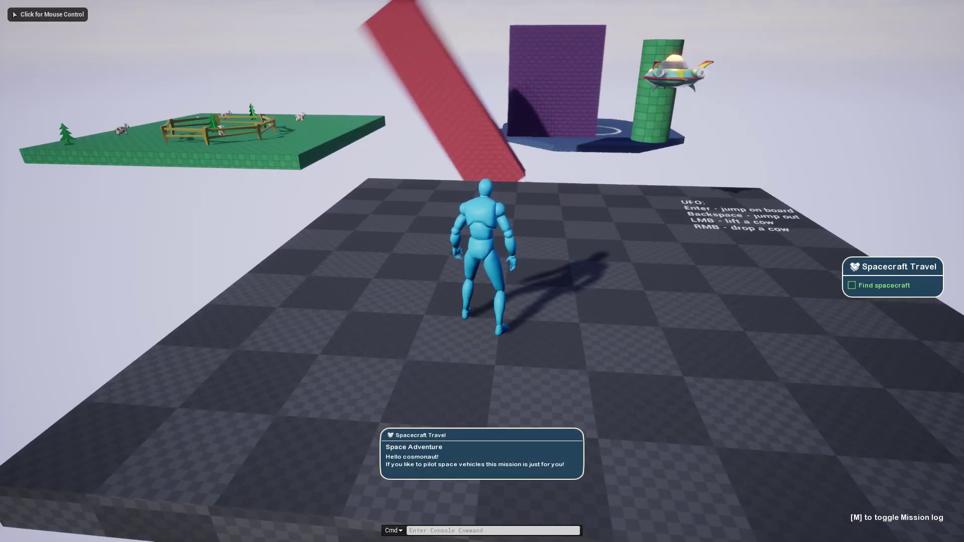
left_click(482, 272)
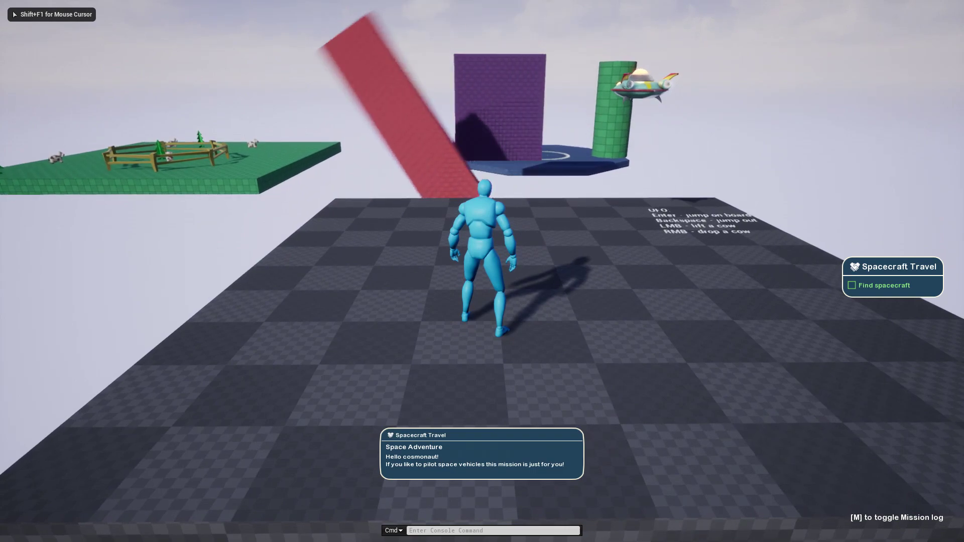
key("shift+F1")
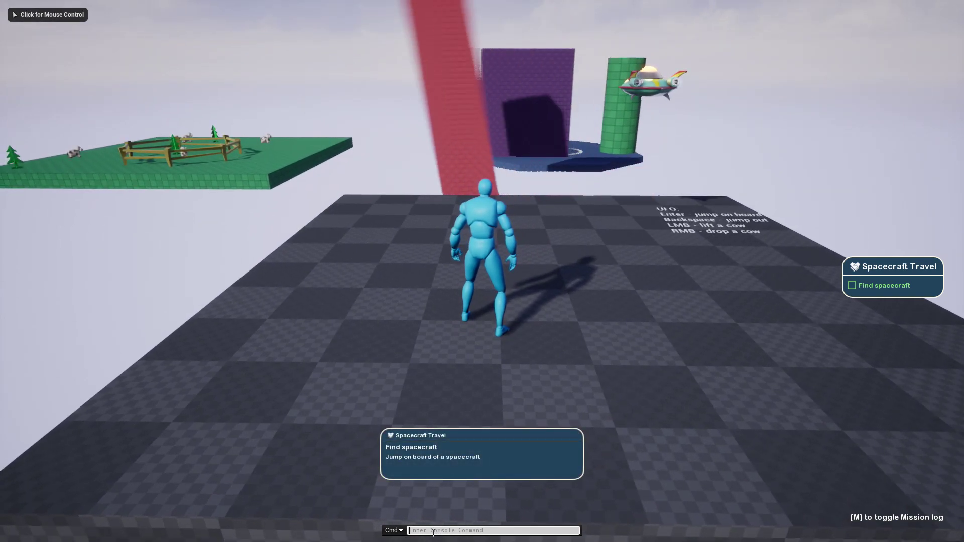
- Give control back to the game, run the character toward the UFO and board it for the Find spacecraft objective
left_click(442, 512)
key("w")
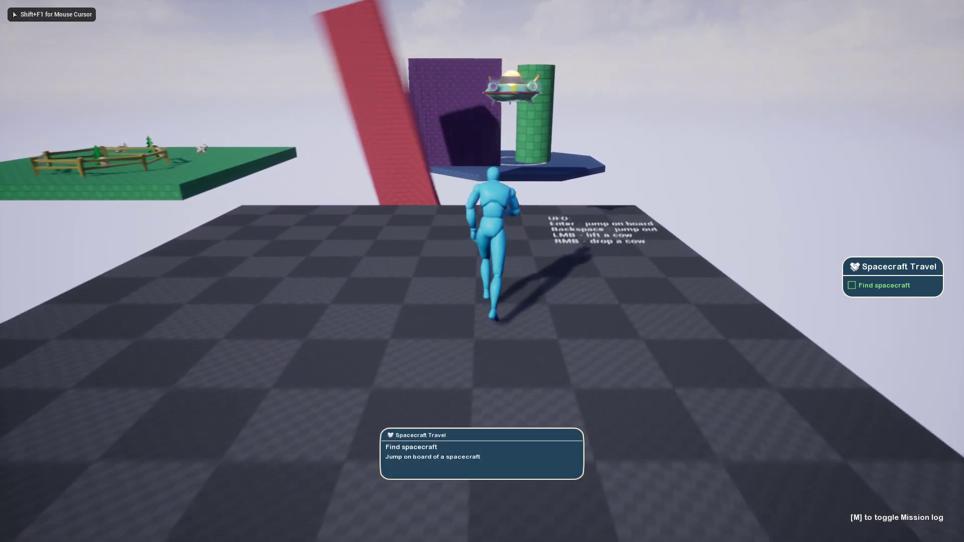
key("Return")
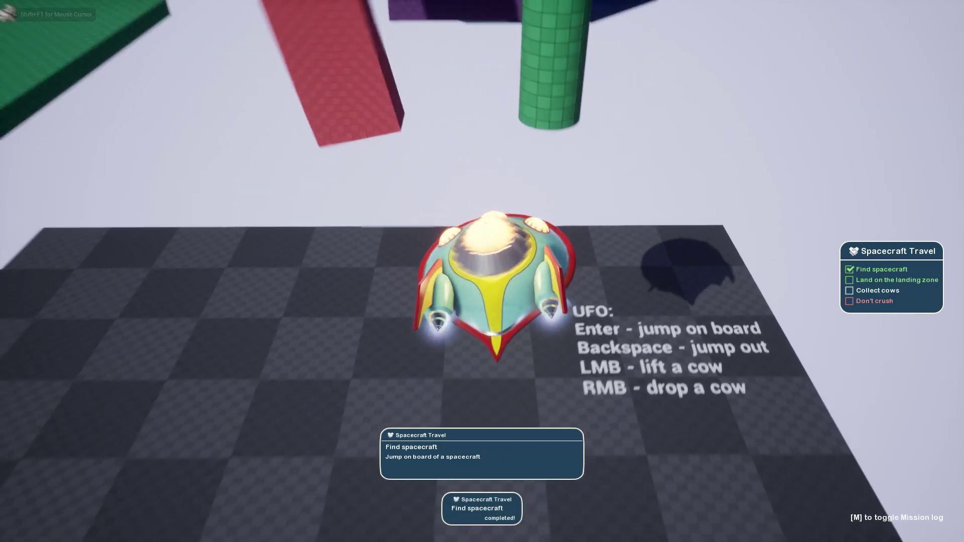
- Fly the spacecraft off the checkered floor to the green platform with the fenced cow pen
key("w")
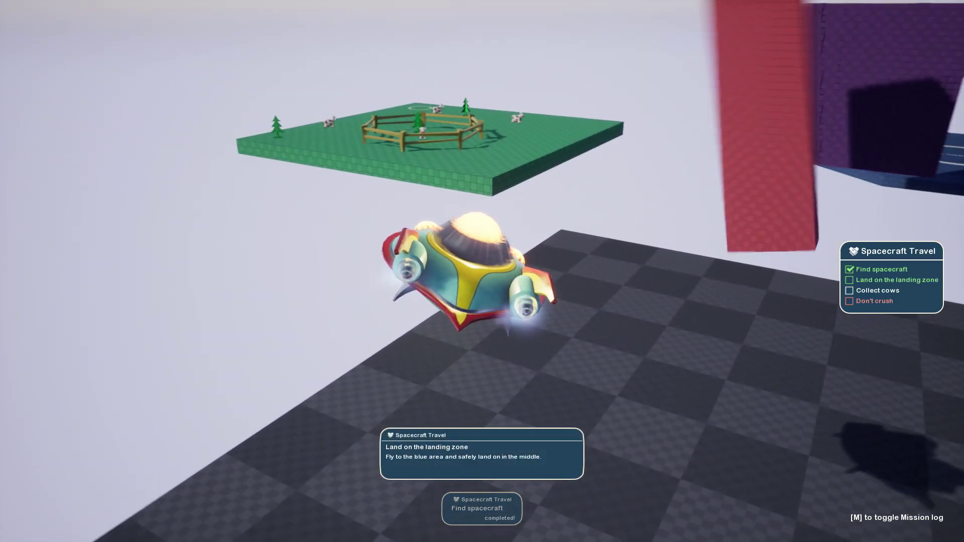
key("a")
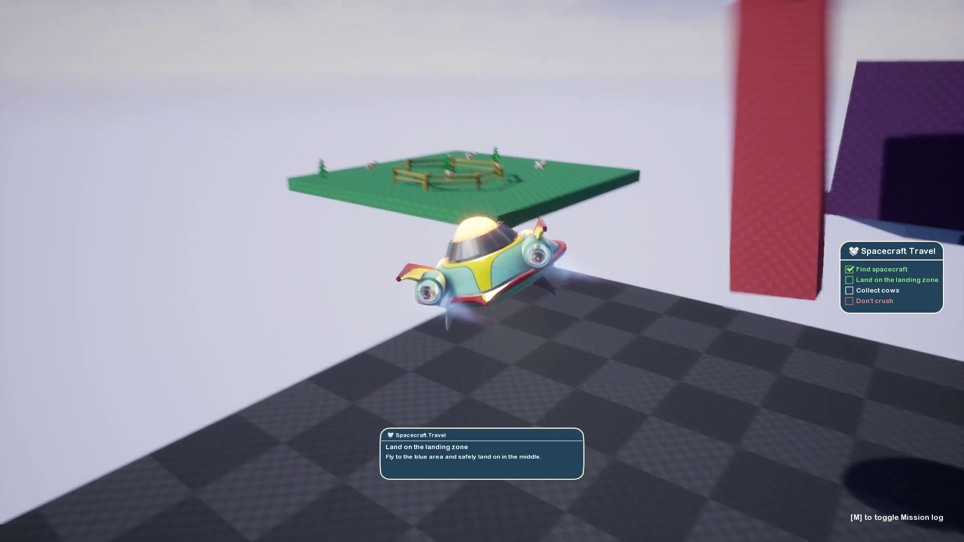
key("w")
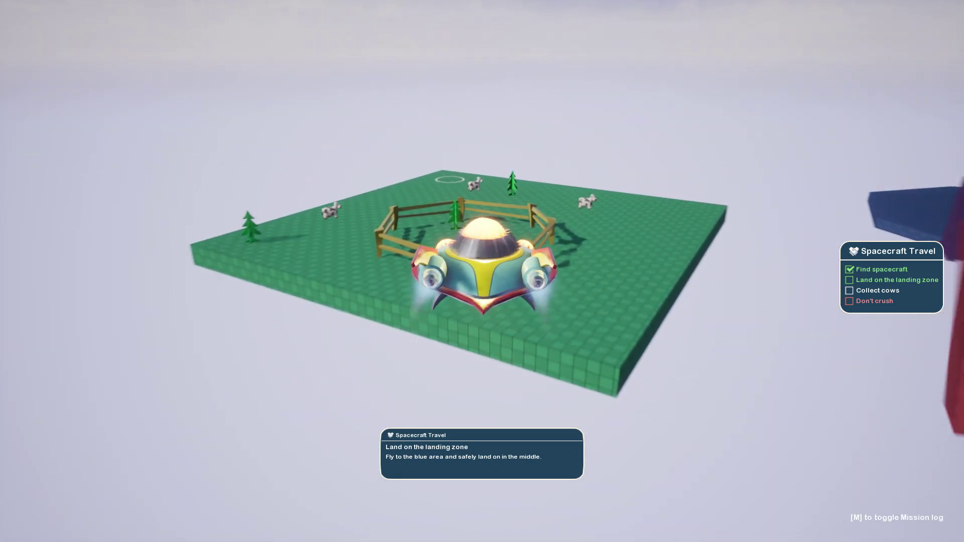
- Fly over the fenced pen and lift the cow inside it and the cow near the platform's edge
key("w")
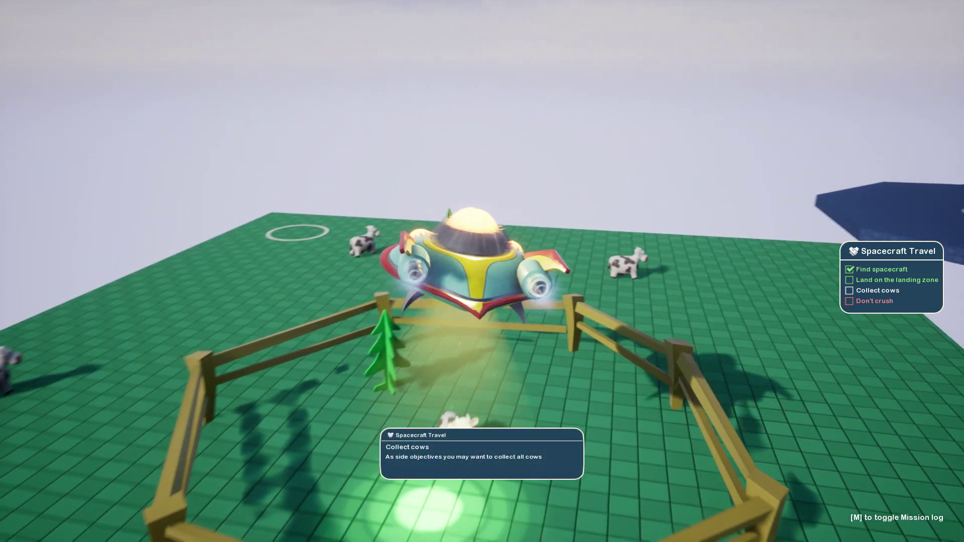
key("a")
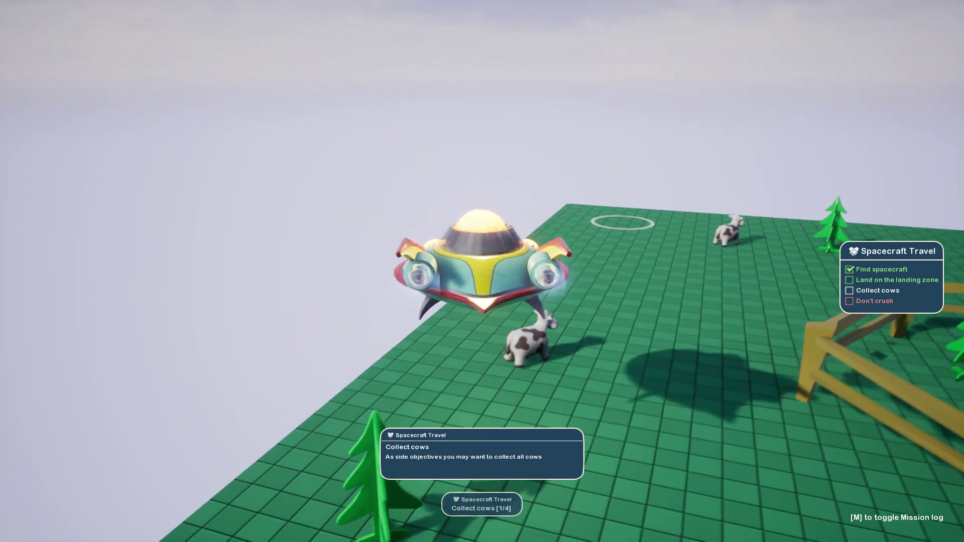
key("d")
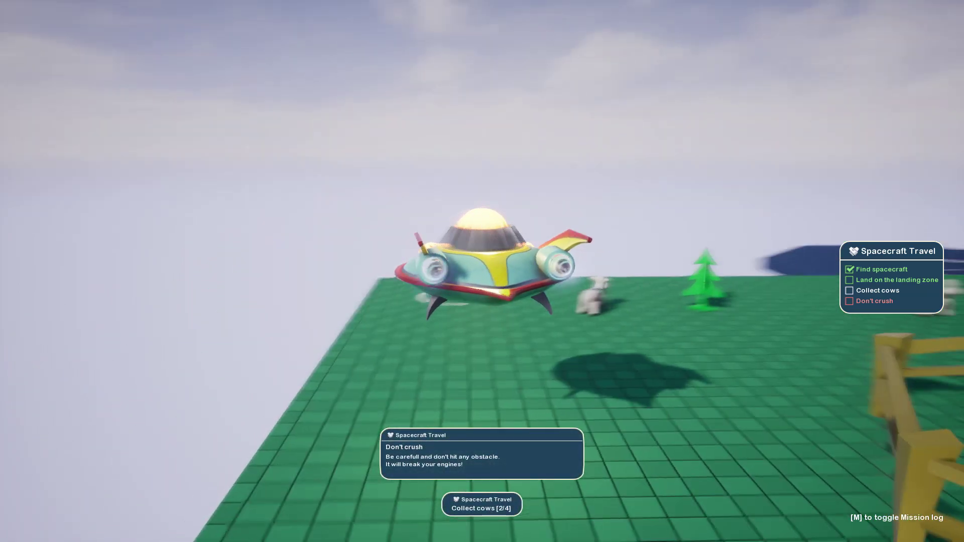
- Fly along the far side of the green platform and lift the two remaining cows for the Collect cows objective
key("w")
key("d")
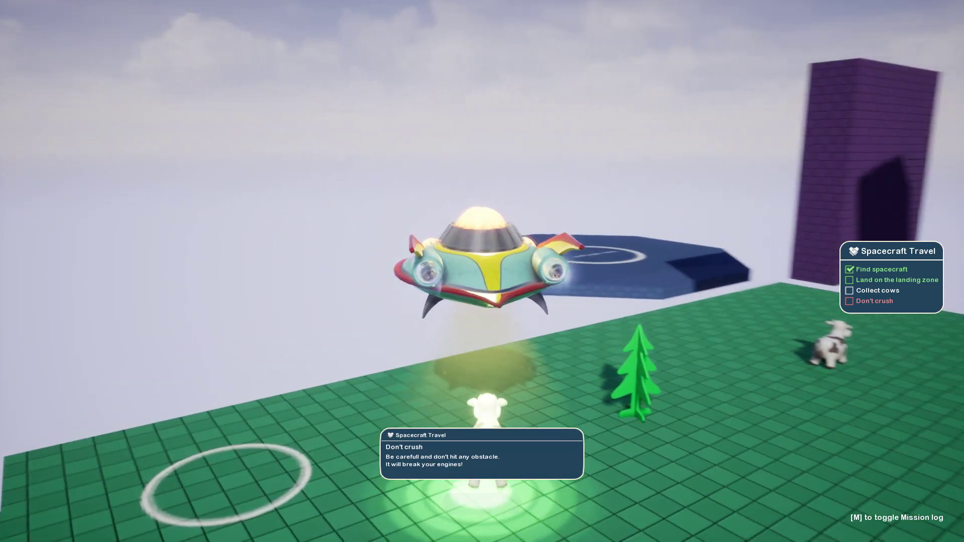
key("a")
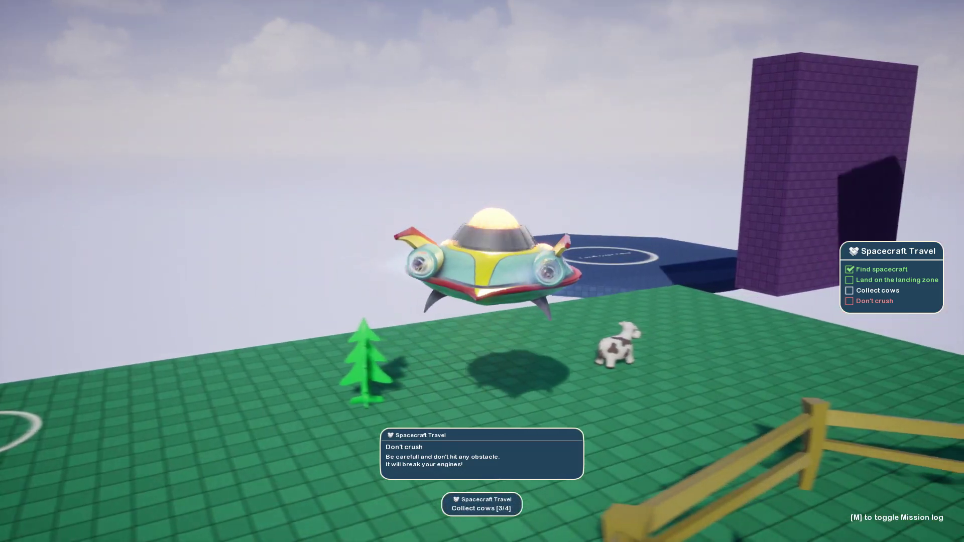
key("w")
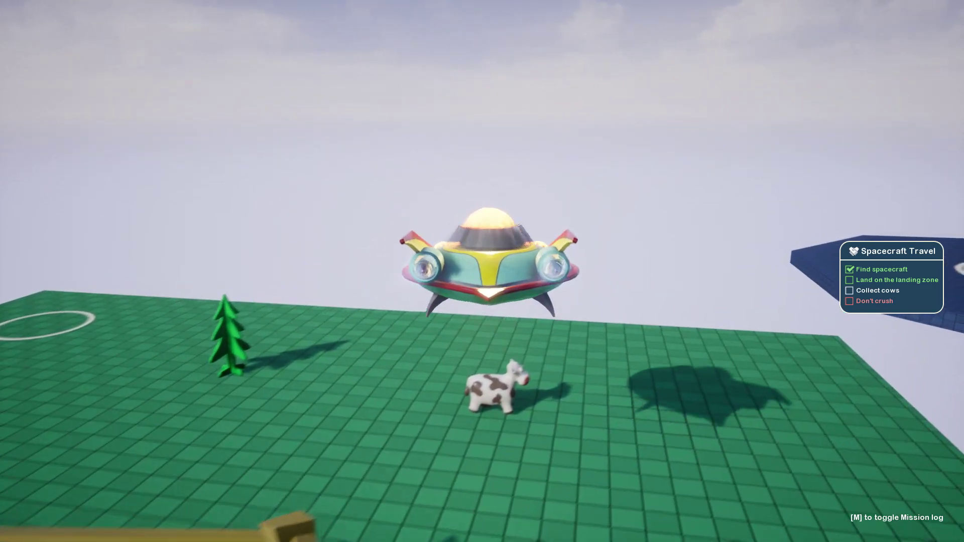
key("a")
key("a")
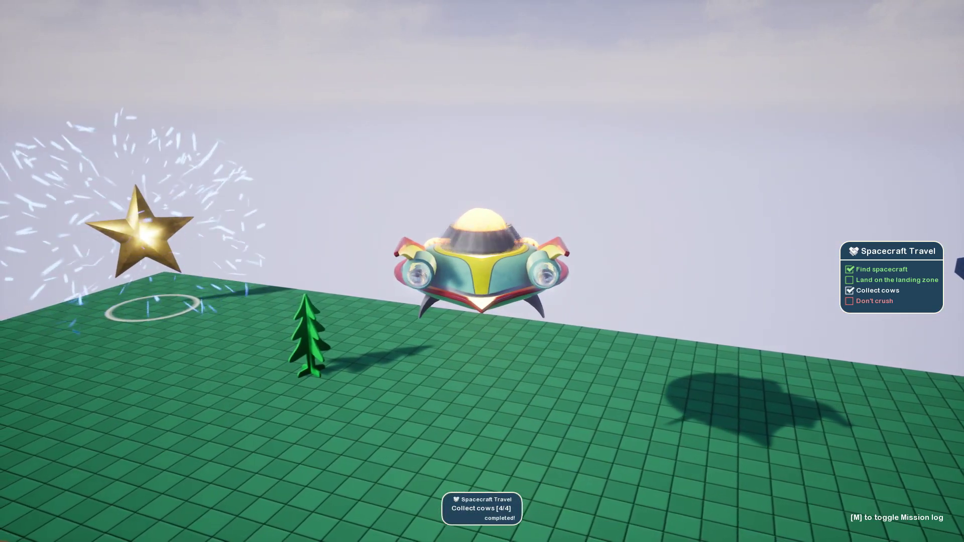
- Fly the spacecraft to the golden star above the white ring at the green platform's corner
key("a")
key("a")
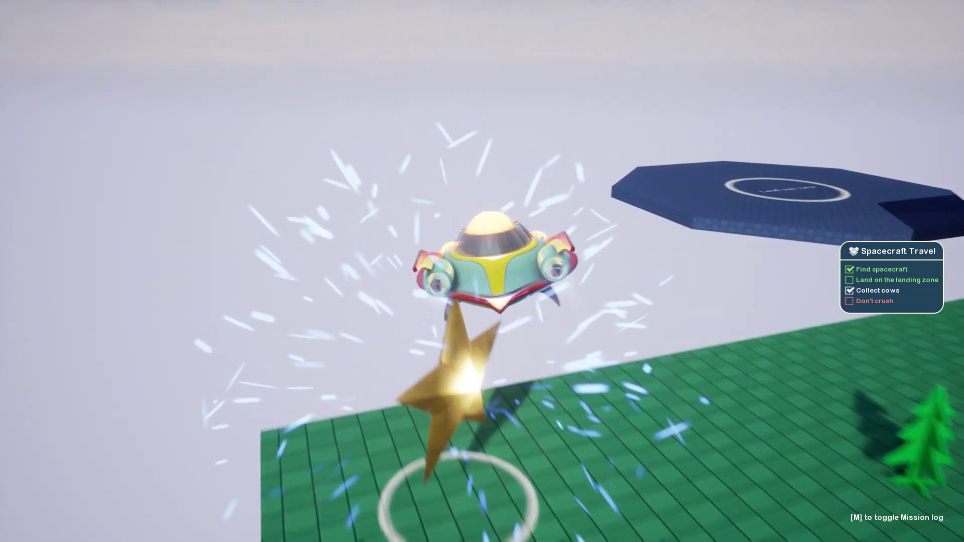
key("d")
key("s")
key("d")
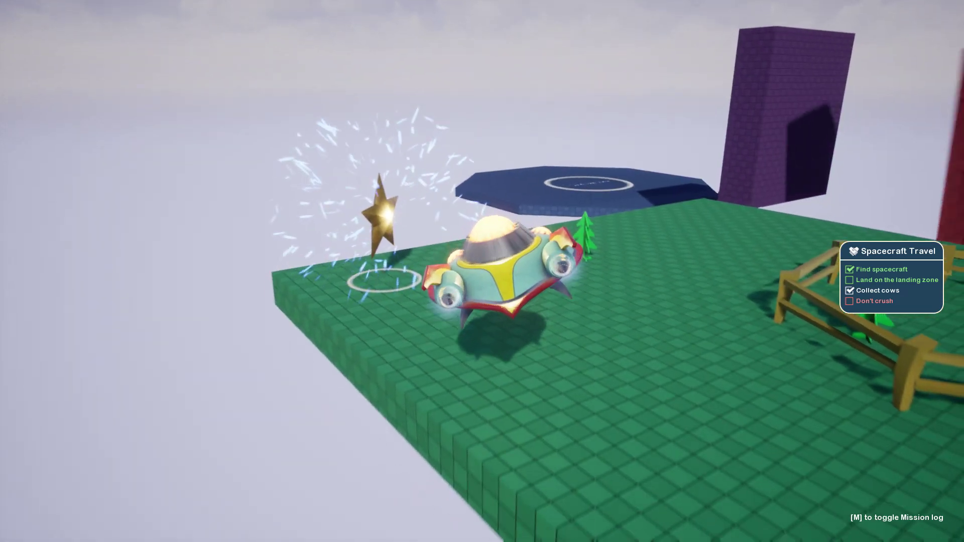
key("a")
key("w")
key("d")
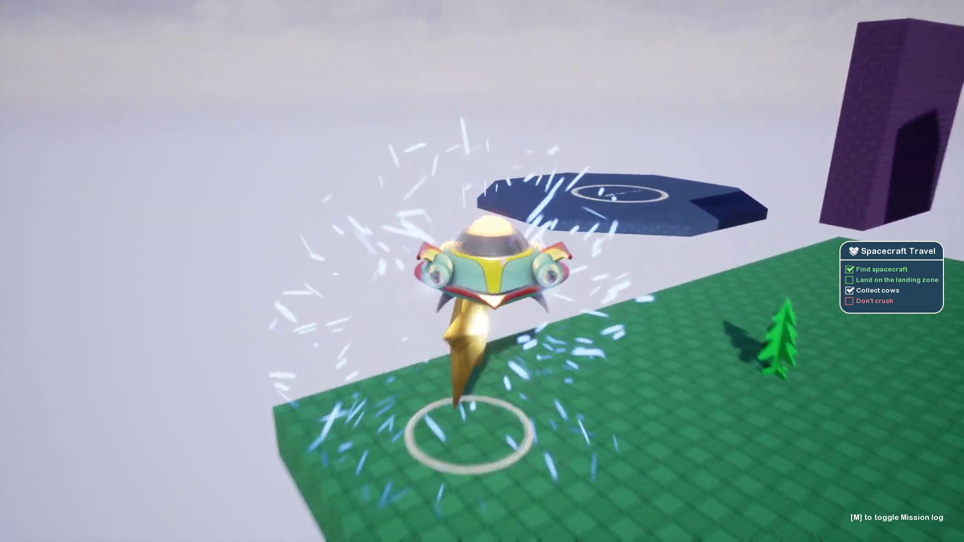
- Circle the spacecraft around the golden star, backing off and passing over its ring again to show the reward
key("a")
key("d")
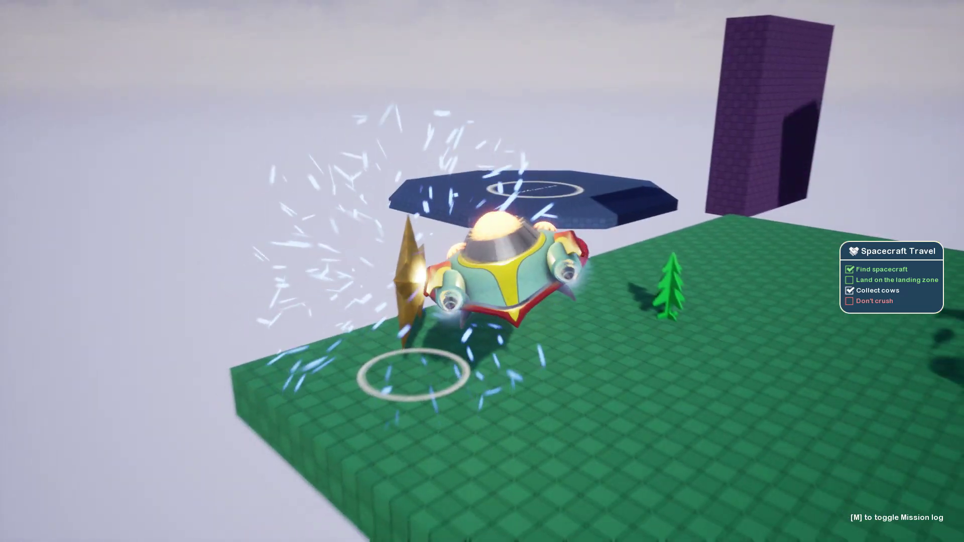
key("w")
key("a")
key("d")
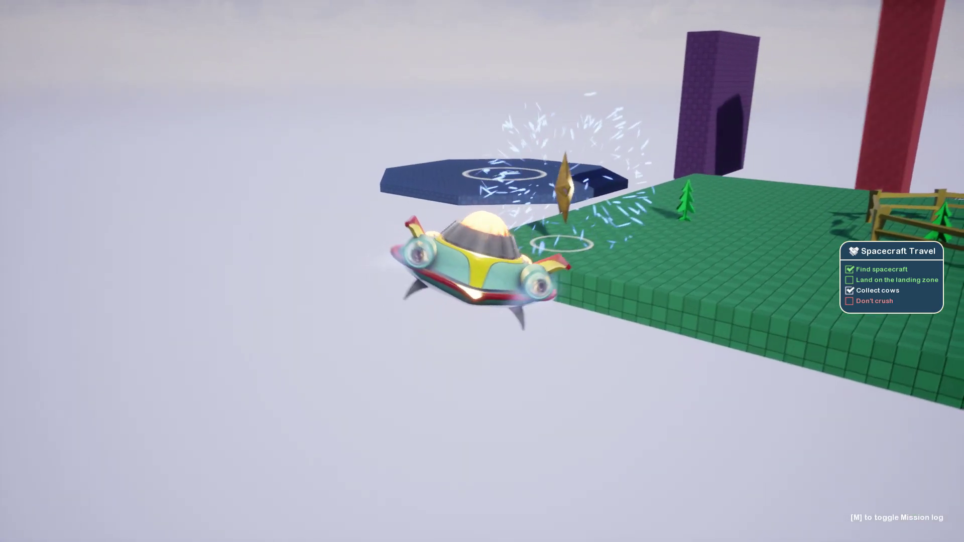
key("w")
key("a")
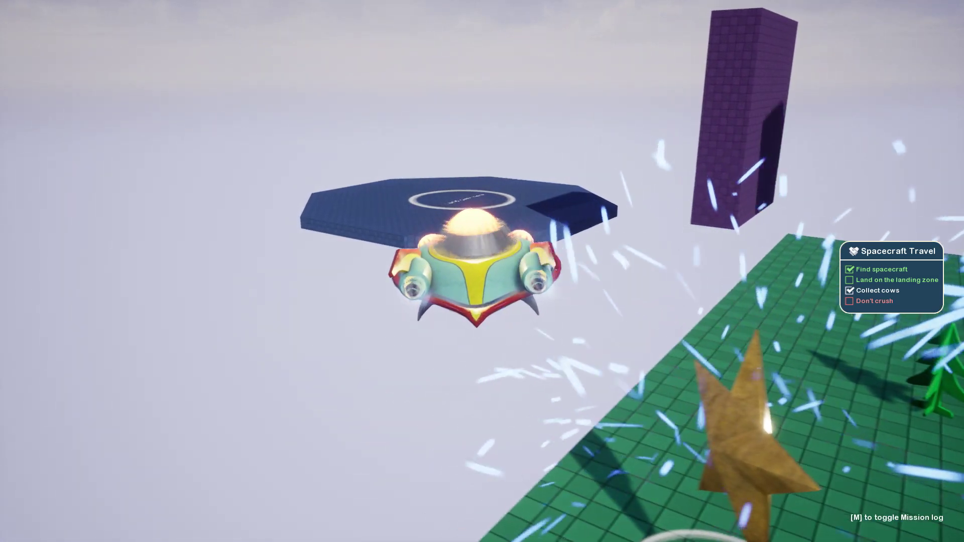
key("s")
key("d")
key("s")
key("d")
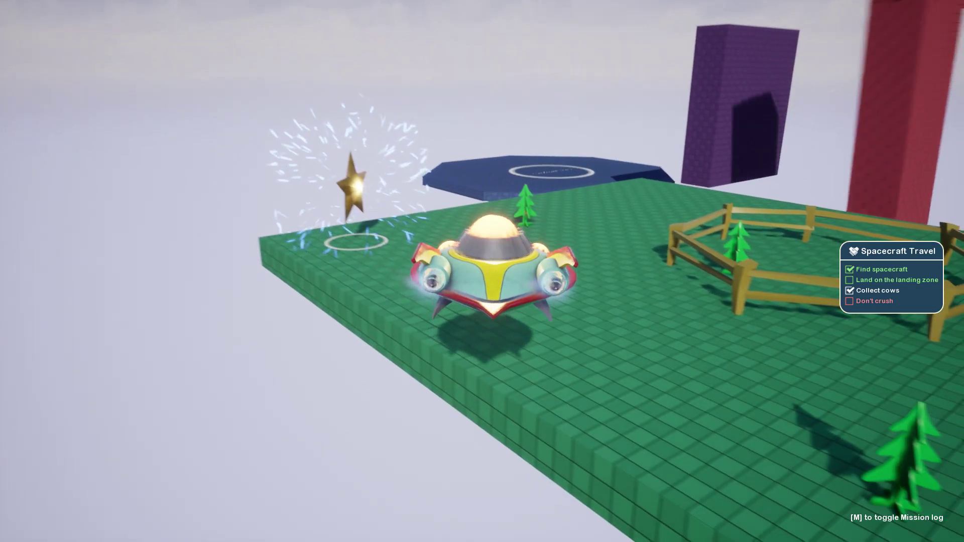
key("a")
key("w")
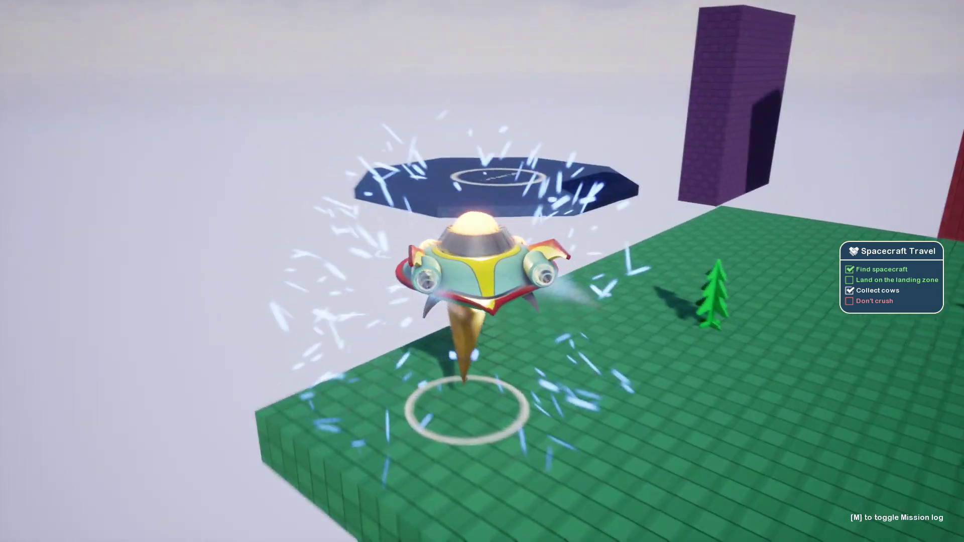
key("d")
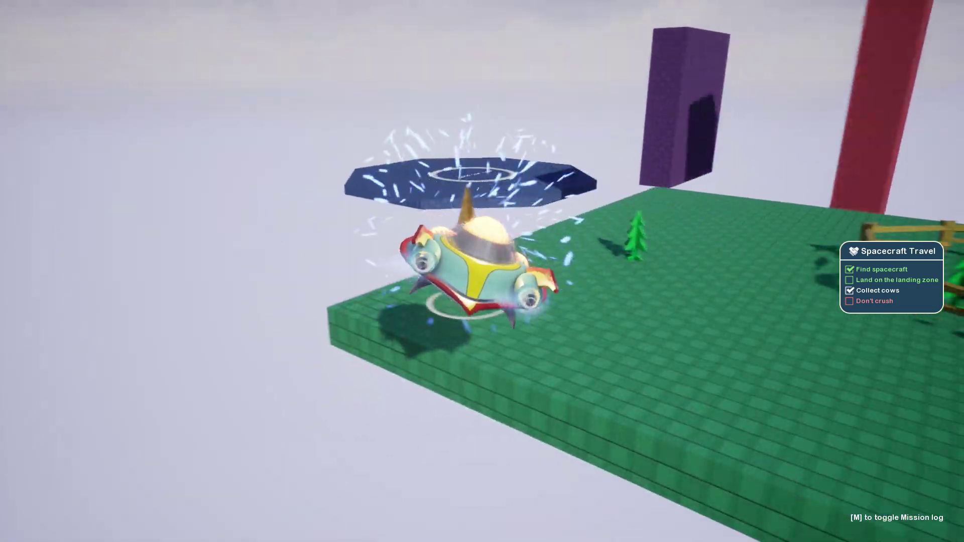
- Fly to the blue platform, land inside the Land over here ring and get out of the spacecraft
key("w")
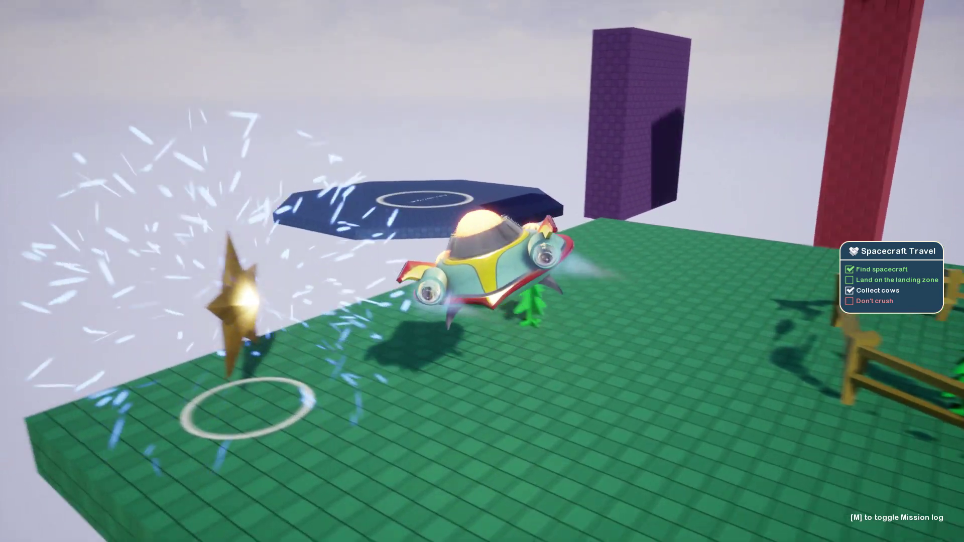
key("w")
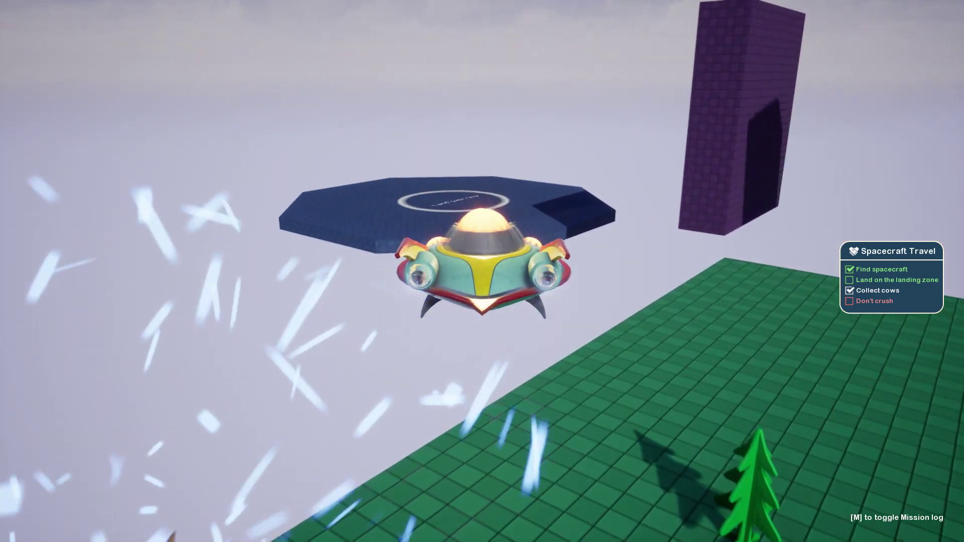
key("w")
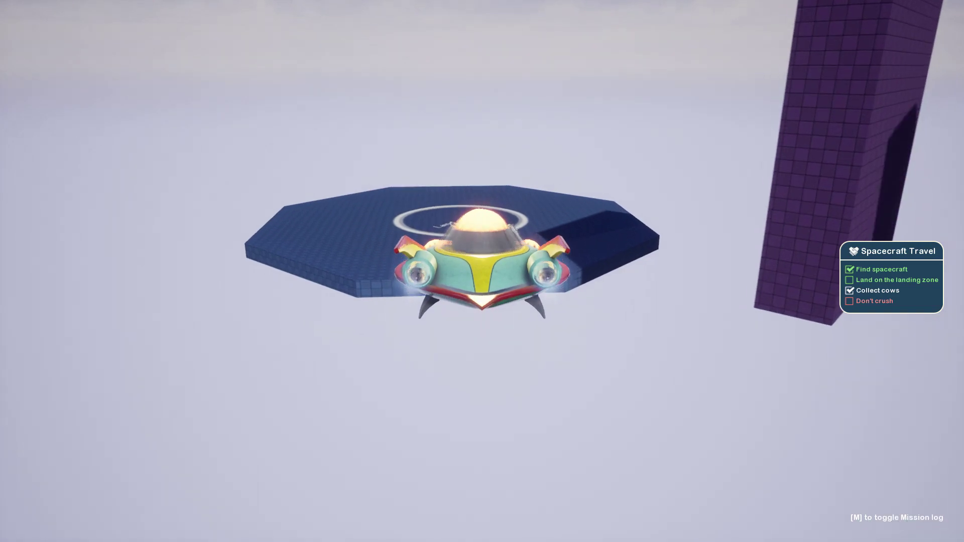
key("w")
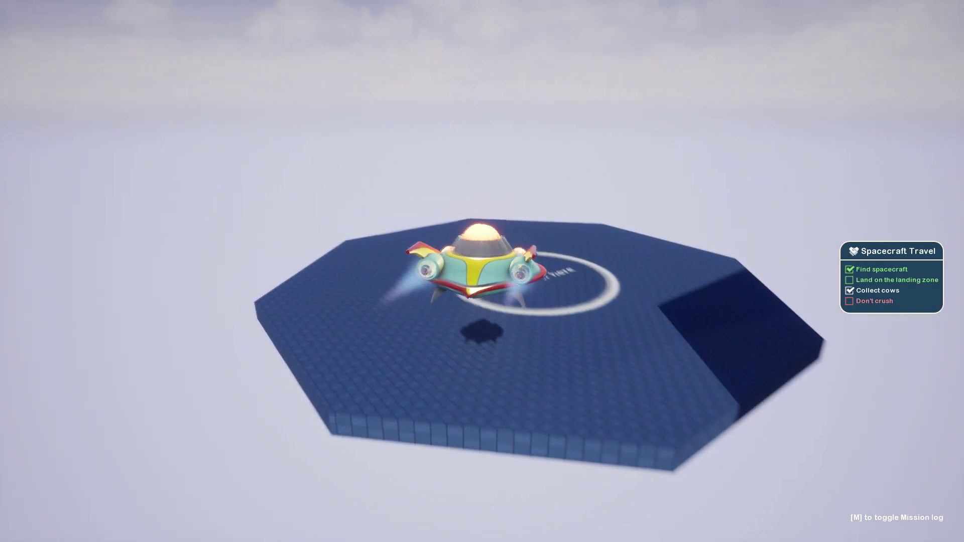
key("space")
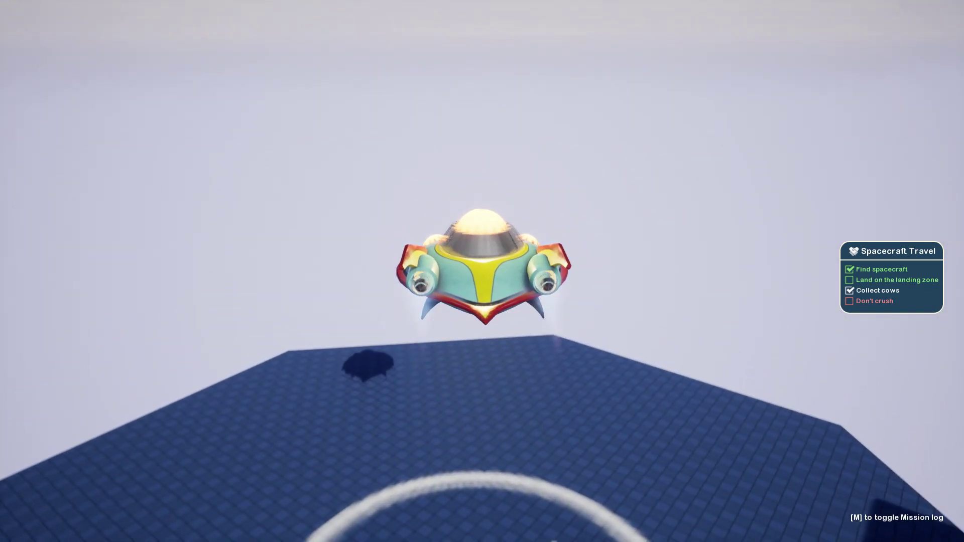
key("e")
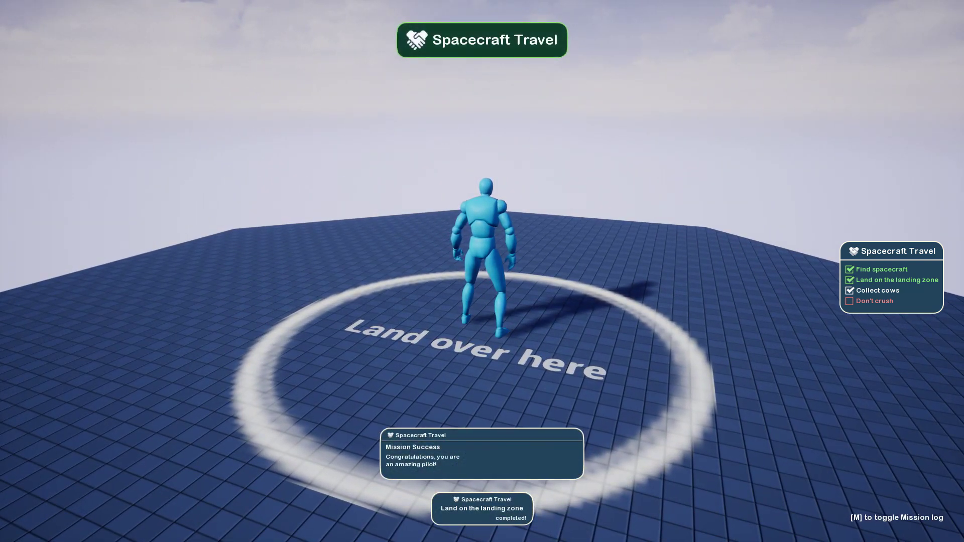
- Stop the play session and open the Spacecraft_Travel mission graph from the Missions folder
key("Escape")
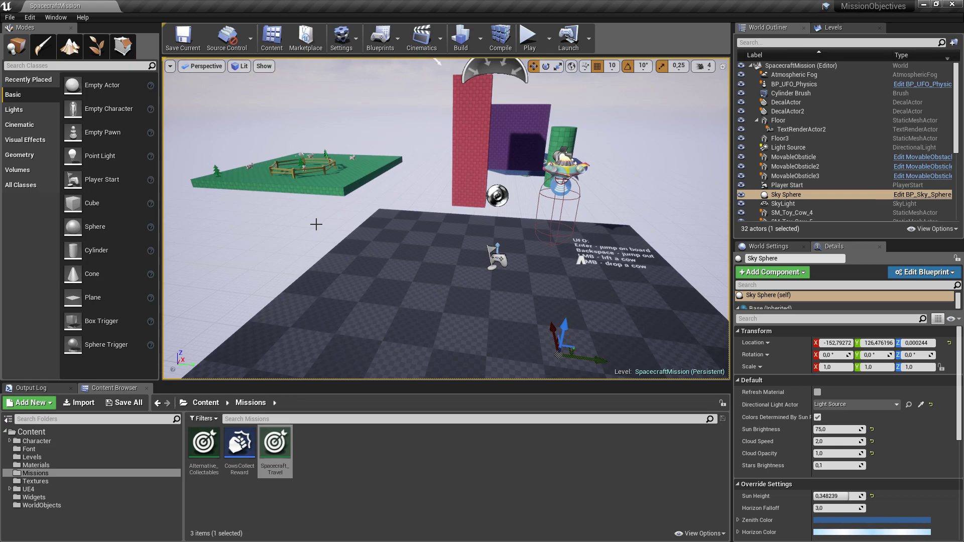
key("w")
right_click_drag(315, 186, 316, 166)
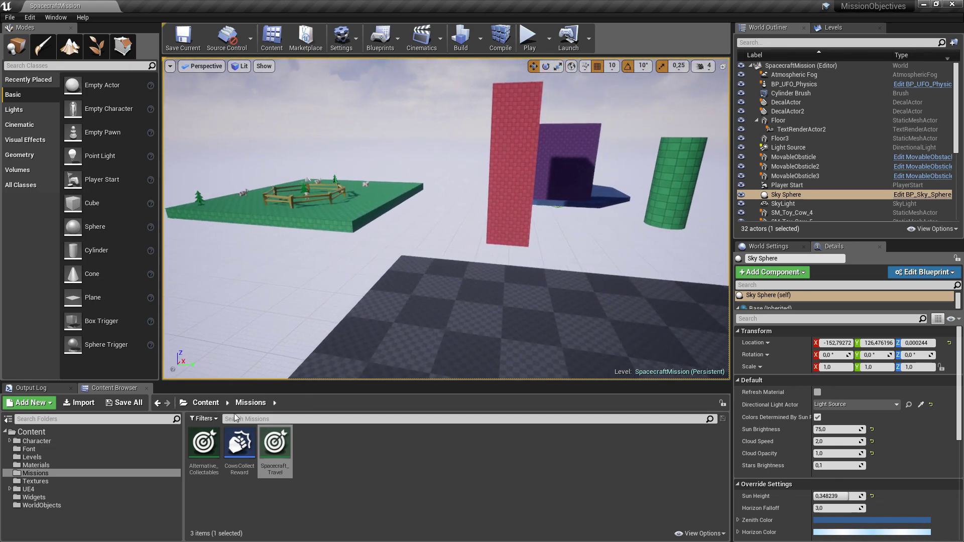
double_click(275, 444)
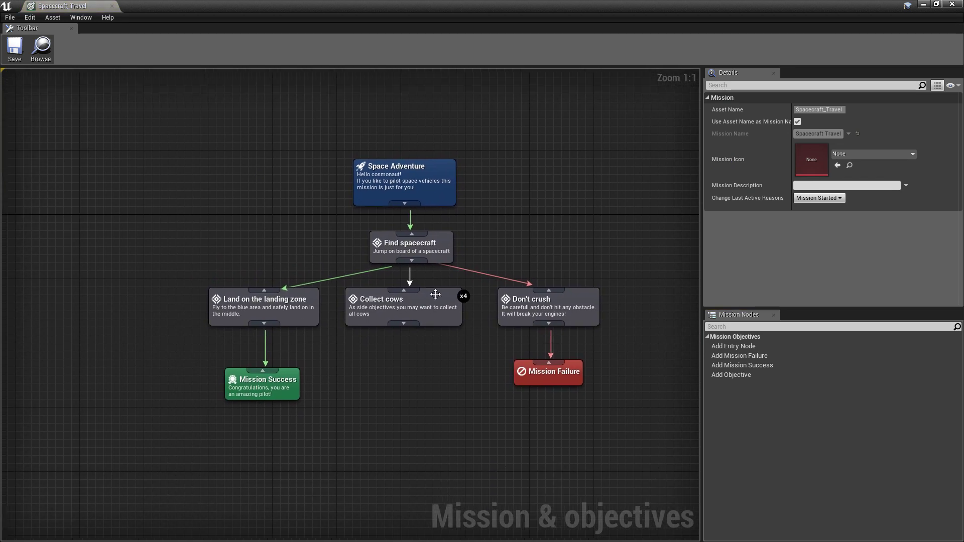
- Inspect the Collect cows objective's available Objective Done Actions, and close the mission editor without changing the selection
left_click(374, 314)
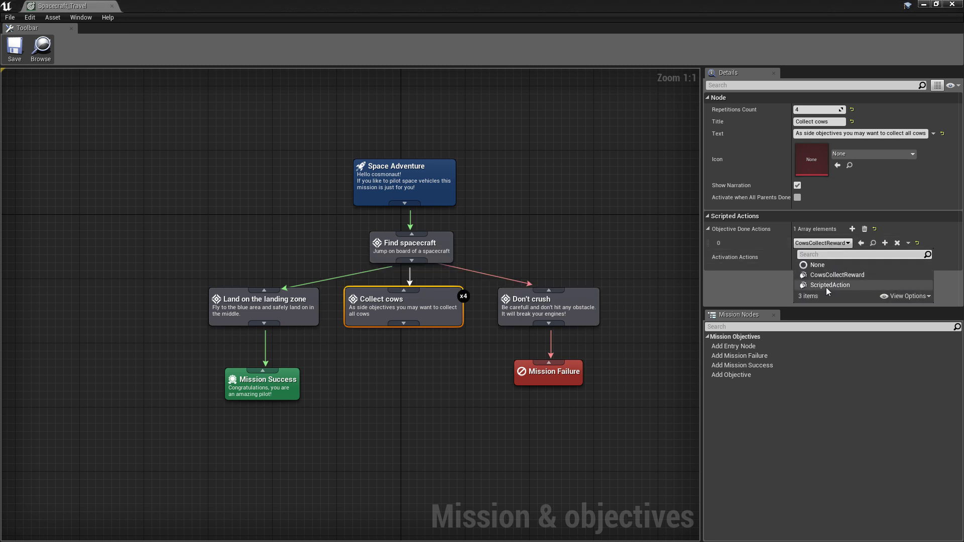
left_click(827, 246)
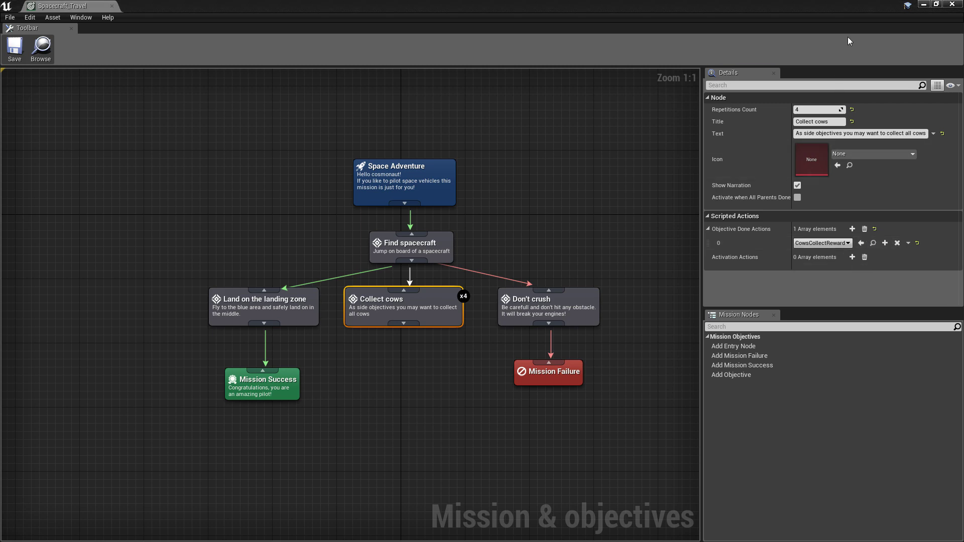
left_click(954, 5)
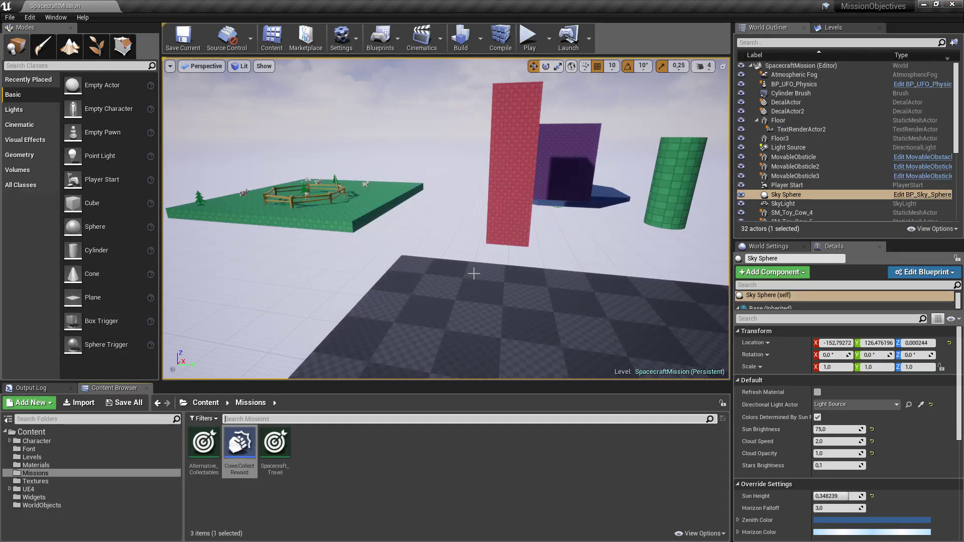
- Open the CowsCollectReward scripted action and jump to the definition of its Spawn Star call
double_click(249, 451)
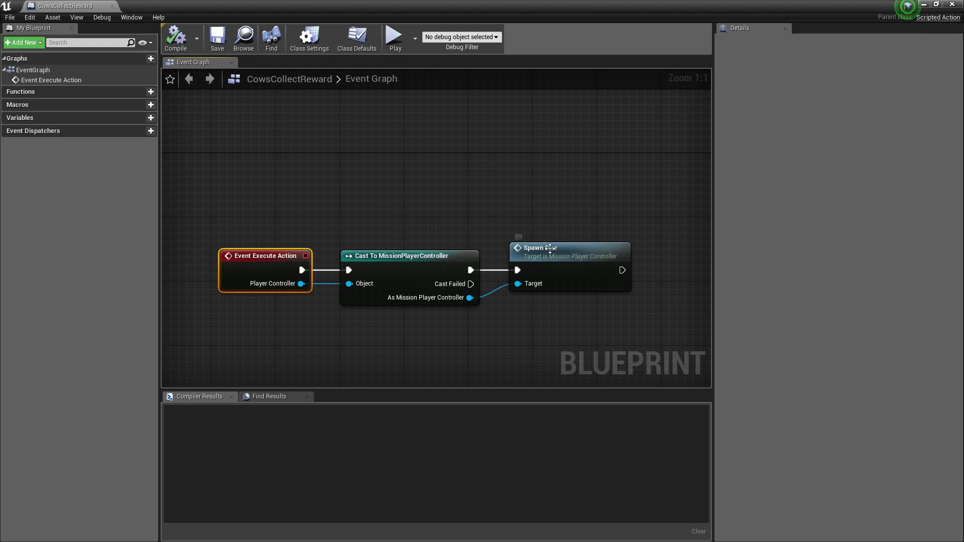
double_click(554, 249)
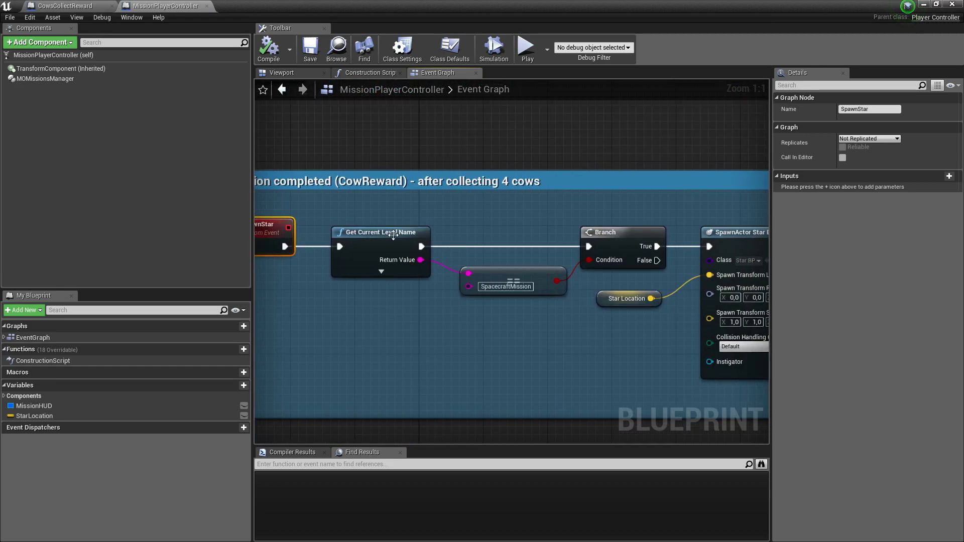
- Examine the SpawnStar event chain through the SpawnActor Star BP node, and return to the CowsCollectReward event graph
left_click(393, 234)
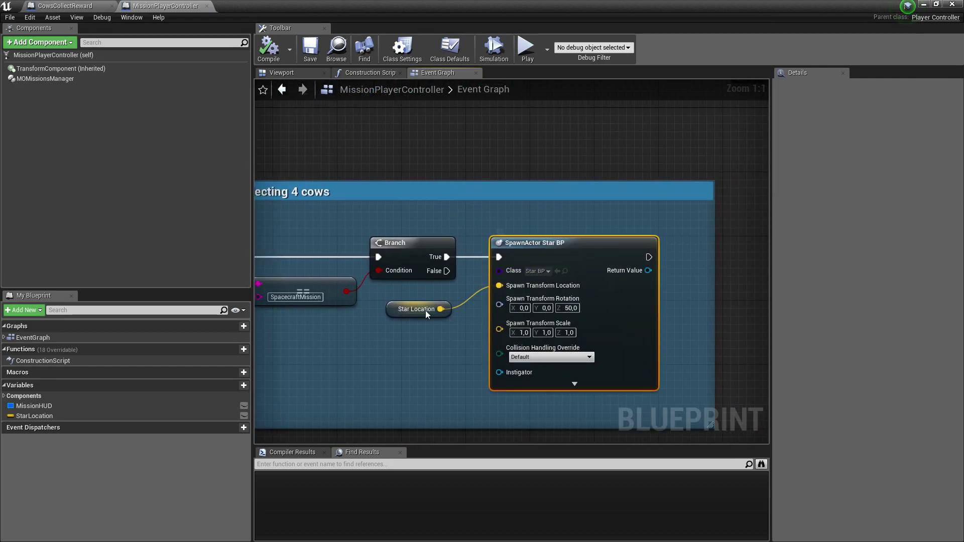
left_click_drag(407, 302, 407, 303)
left_click(434, 348)
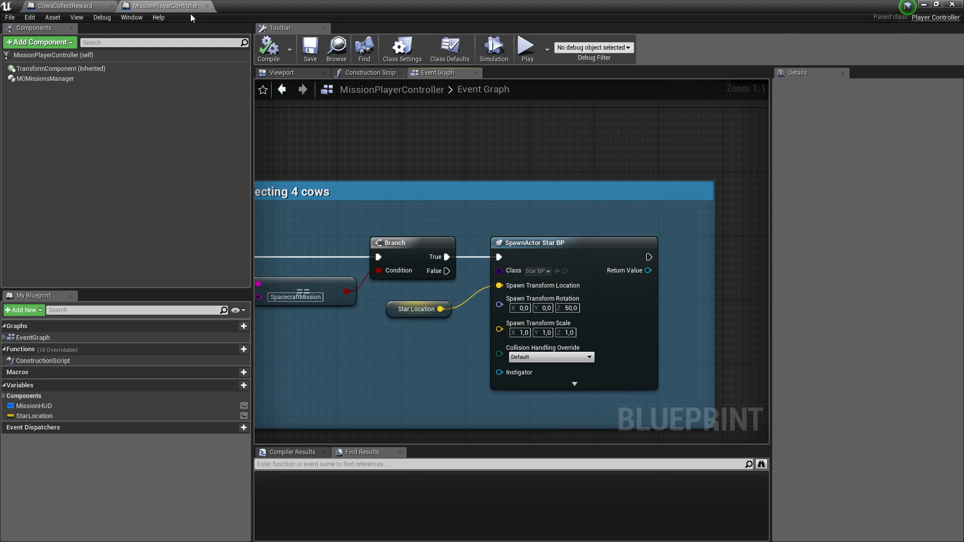
right_click_drag(366, 151, 436, 168)
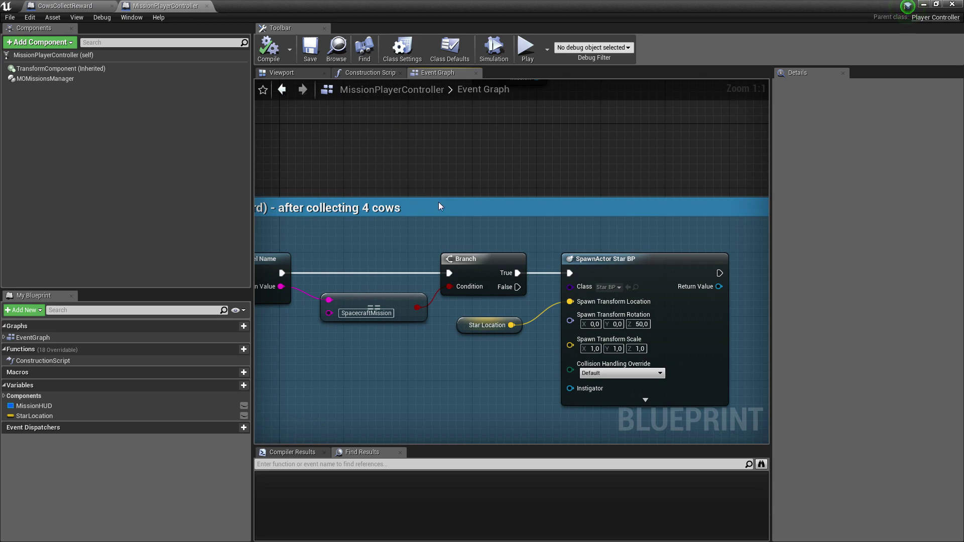
right_click_drag(302, 252, 553, 226)
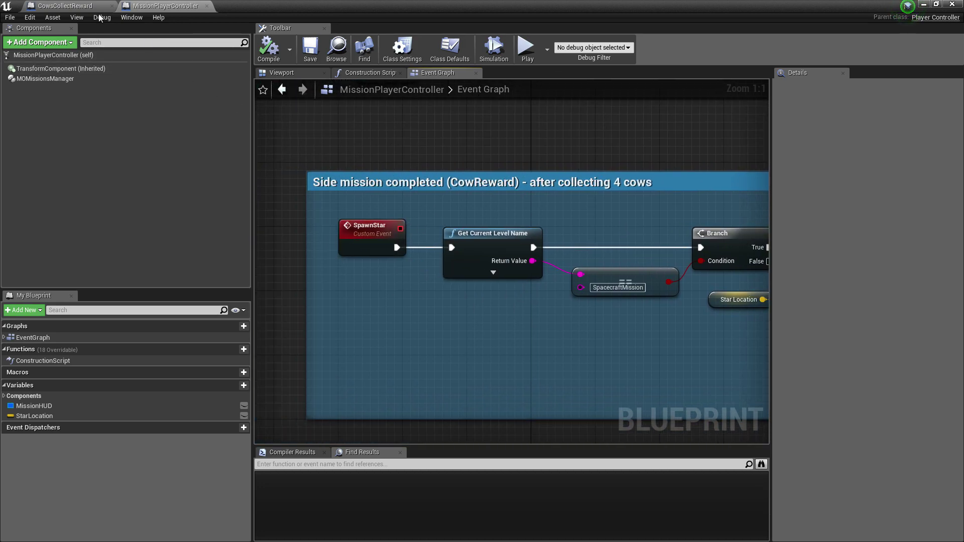
left_click(78, 5)
left_click(441, 200)
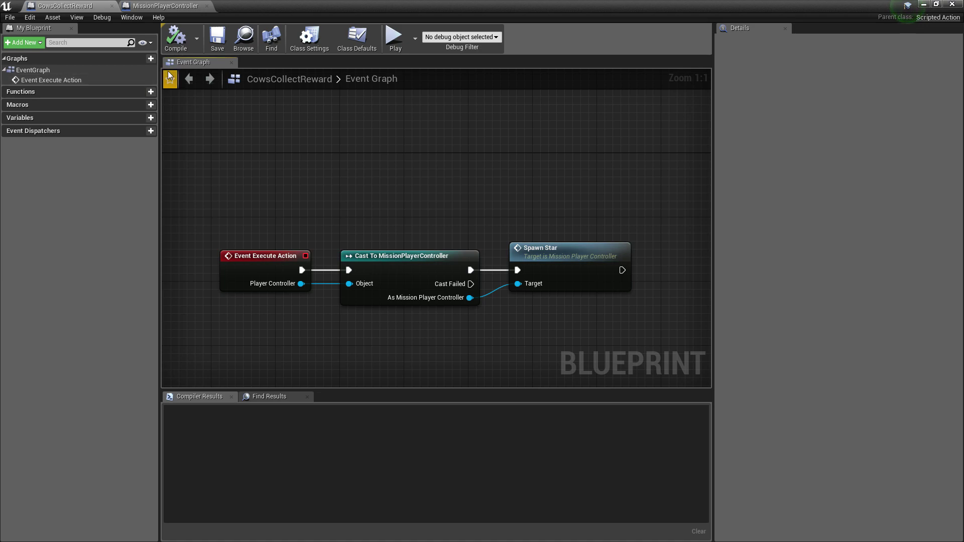
- Close the open blueprint editors and create a new Scripted Action asset in the Missions folder
left_click(112, 6)
left_click(112, 6)
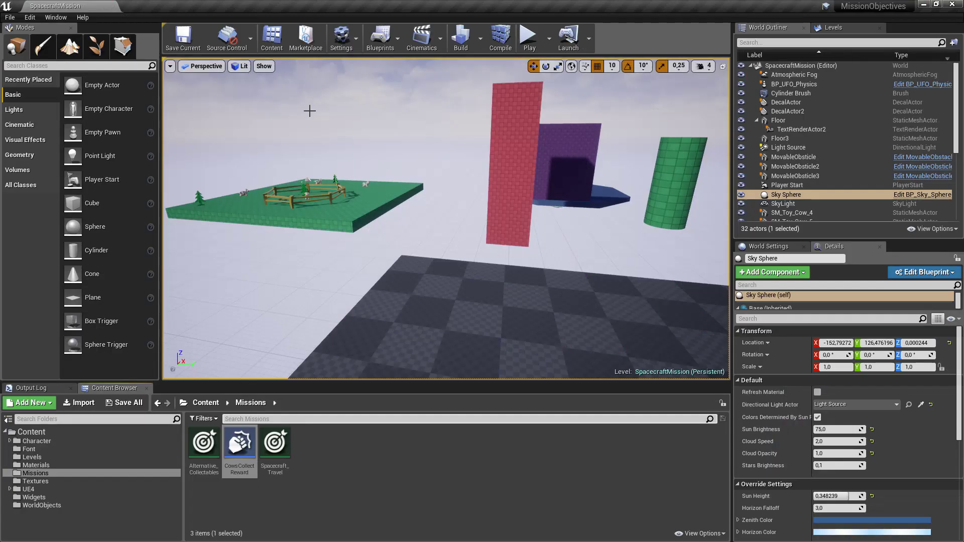
right_click(341, 479)
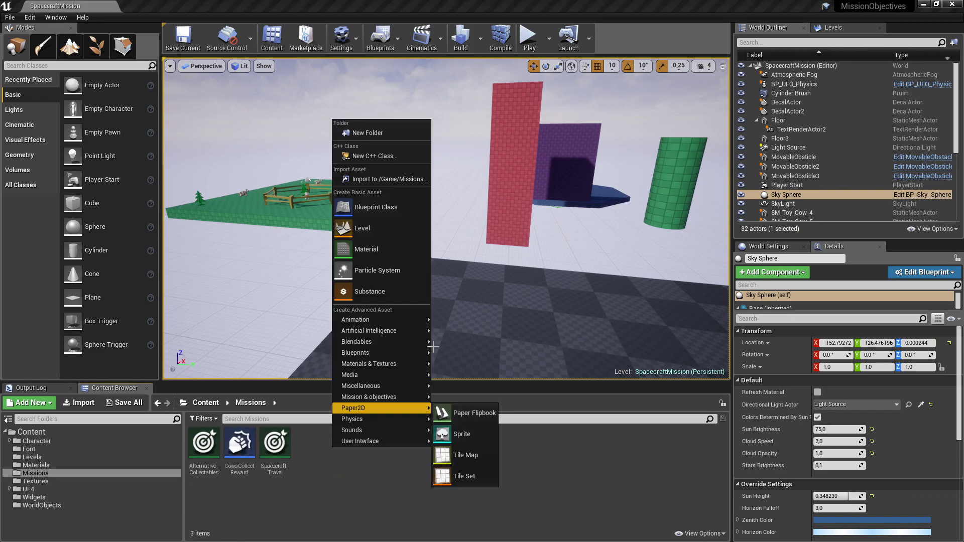
mouse_move(387, 400)
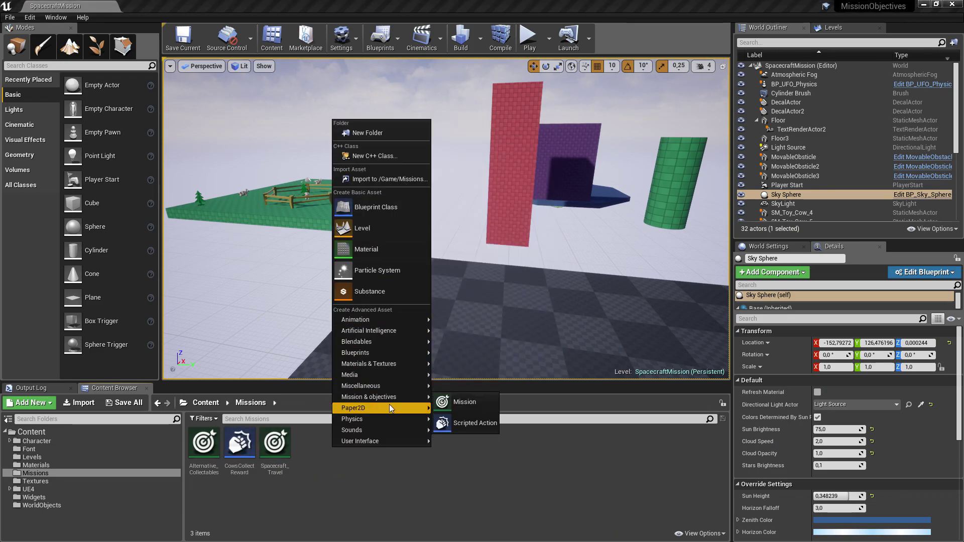
left_click(463, 422)
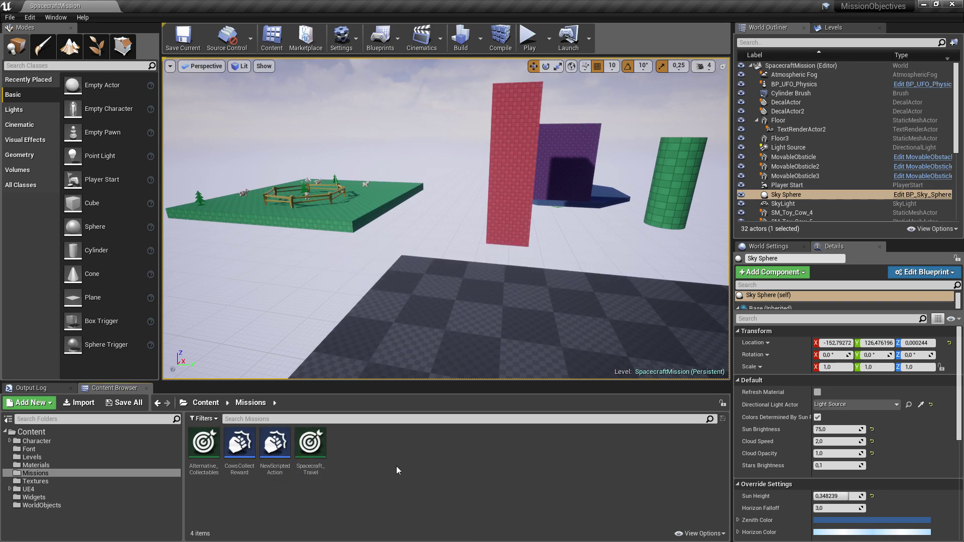
- Briefly open and close the Spacecraft_Travel mission, and load the AlternativeObjectivesPickups level
double_click(310, 444)
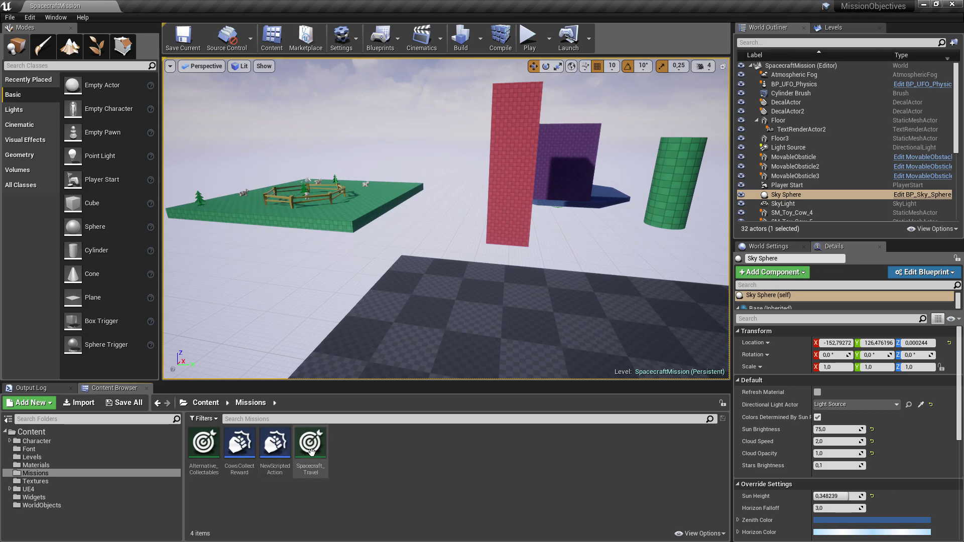
left_click(953, 4)
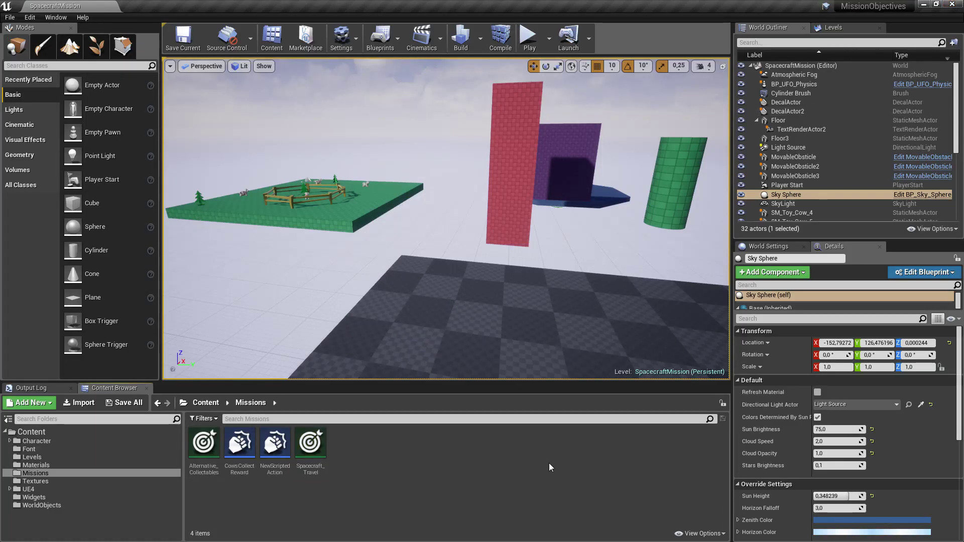
key("ctrl+o")
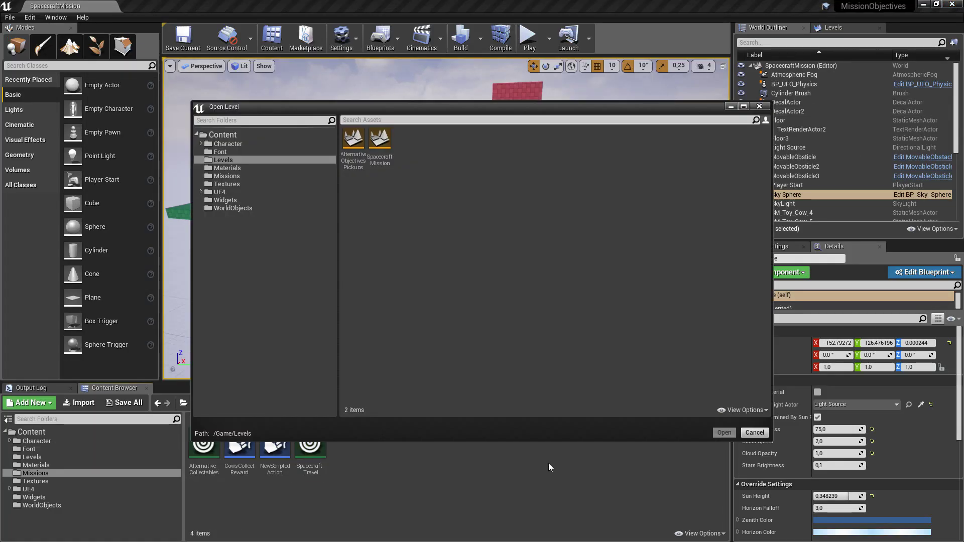
double_click(358, 150)
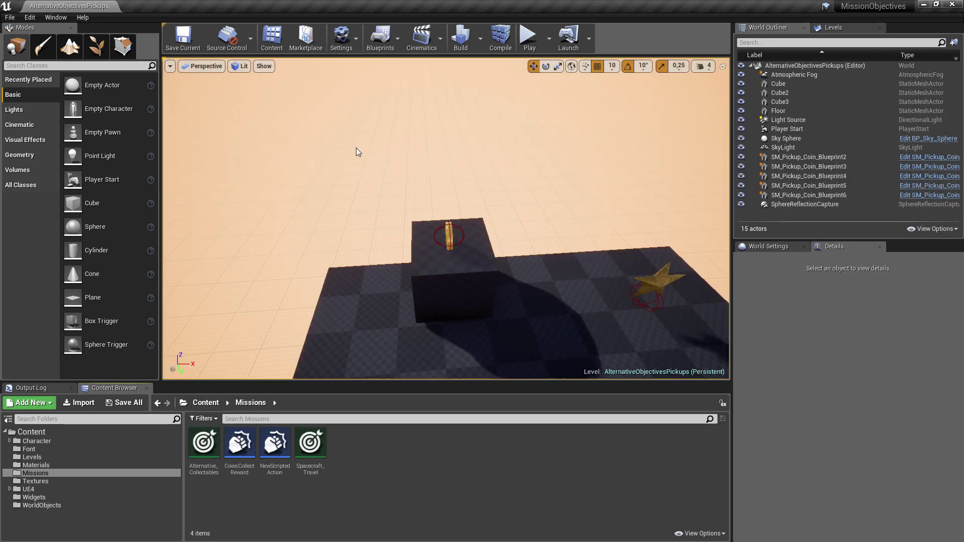
scroll(440, 225, "down", 10)
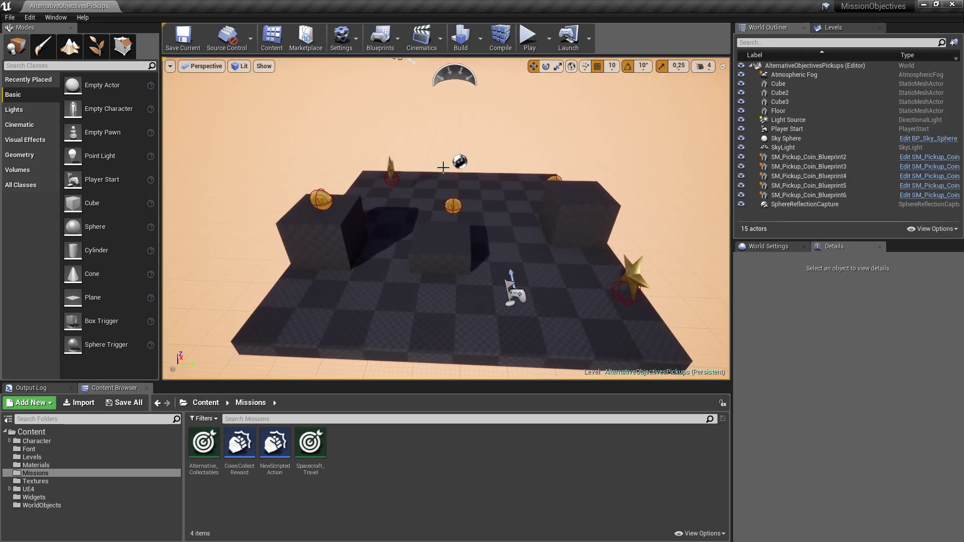
- Start a full-screen play session of the level and run the character to collect the first star
left_click(530, 40)
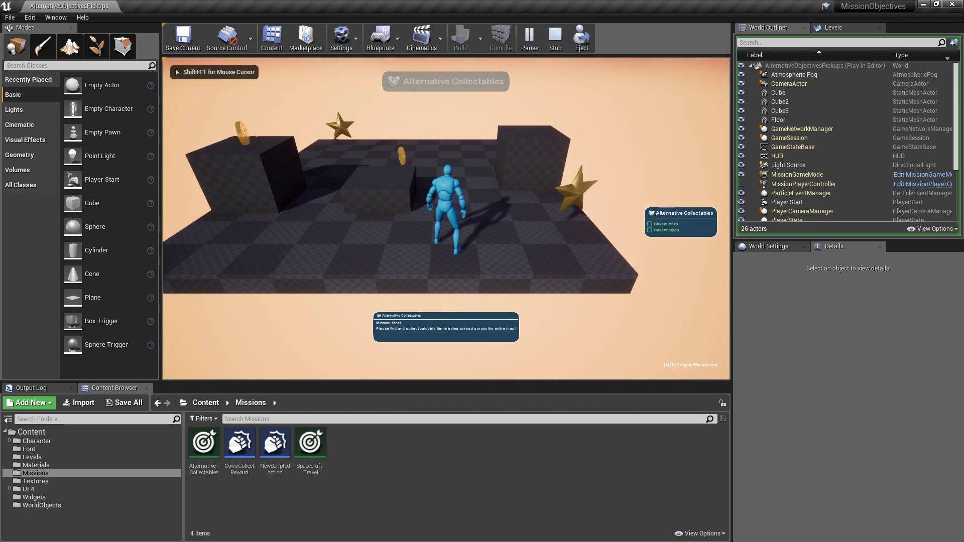
key("F11")
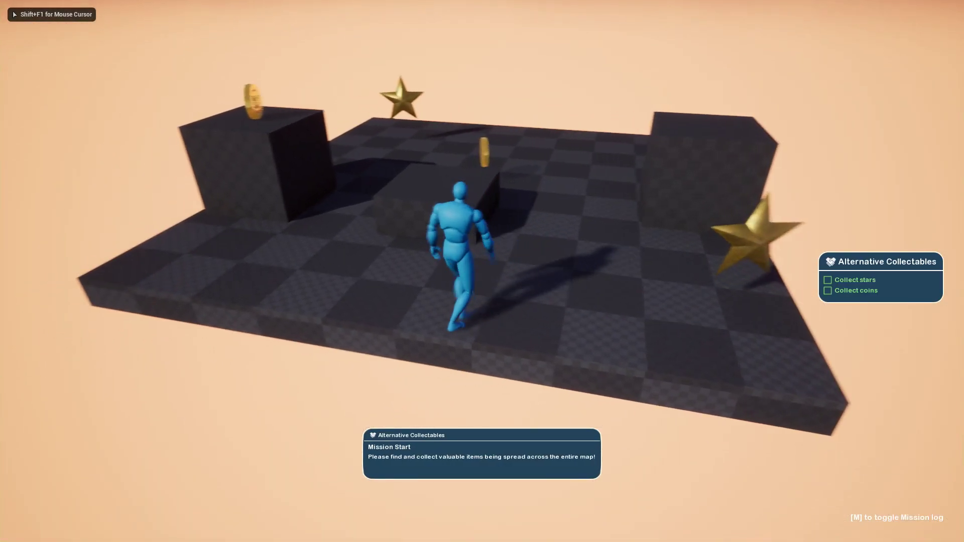
key("w")
key("d")
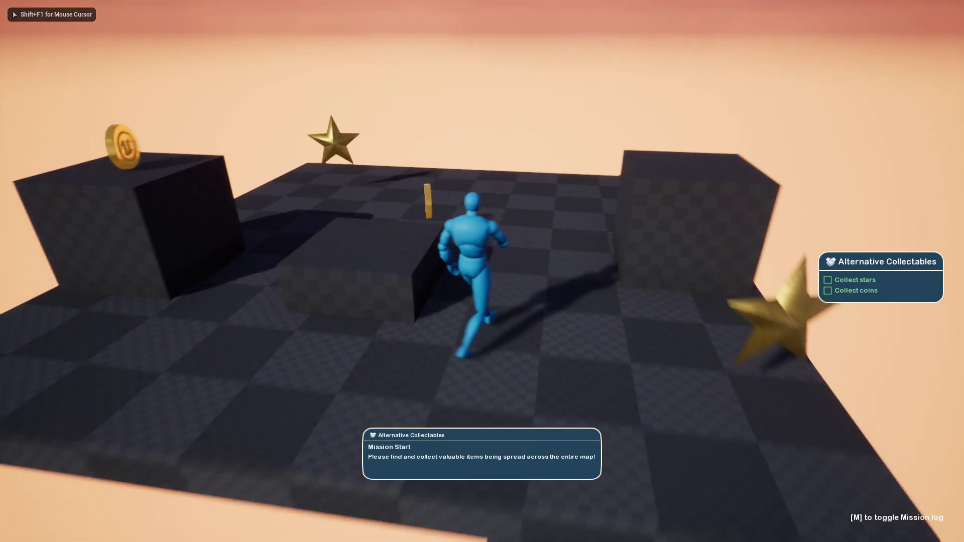
key("s")
key("w")
key("d")
key("w")
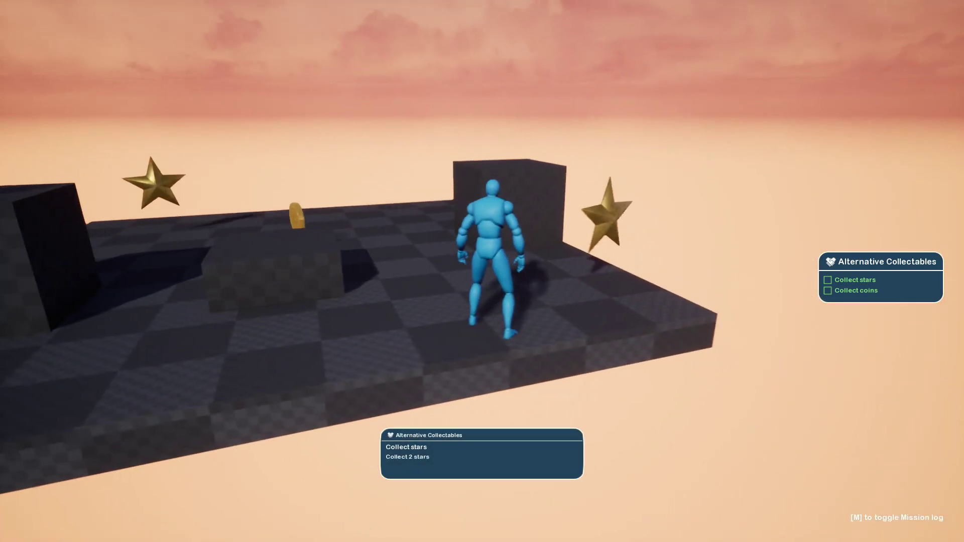
key("w")
key("w")
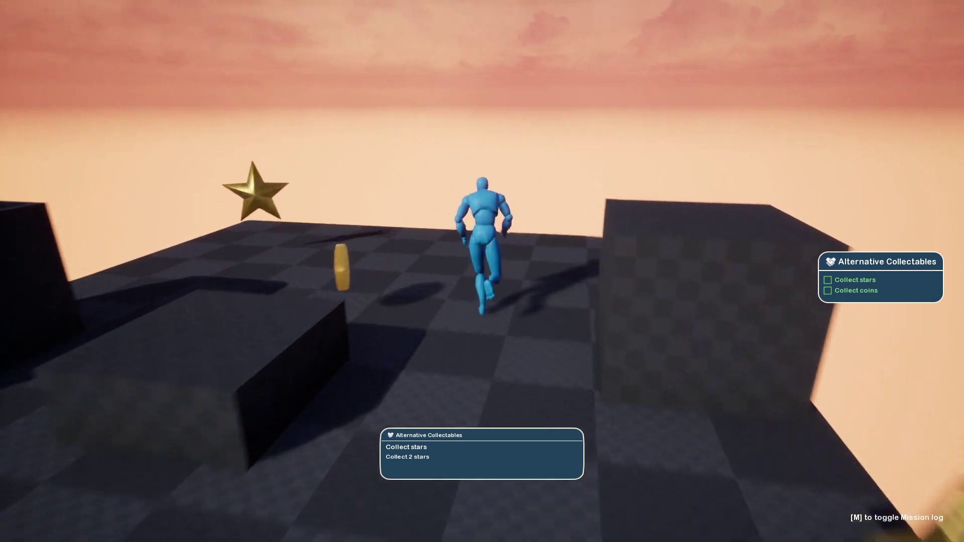
key("w")
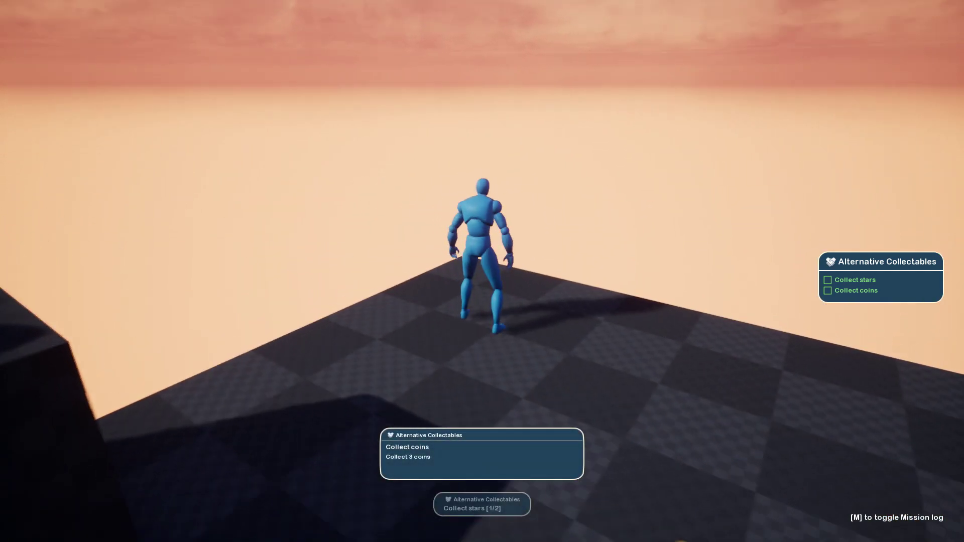
- Collect the second star to complete the Collect stars objective, and end the play session
key("w")
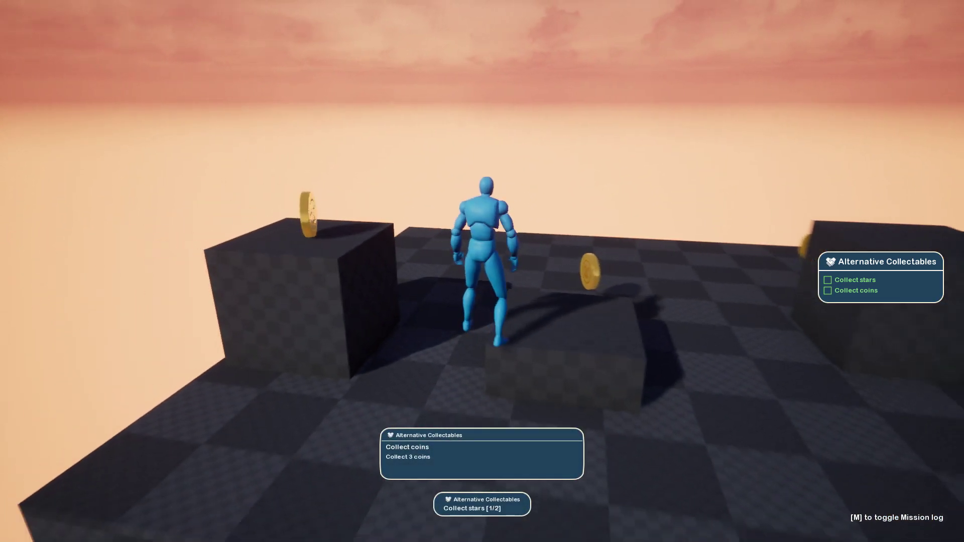
key("w")
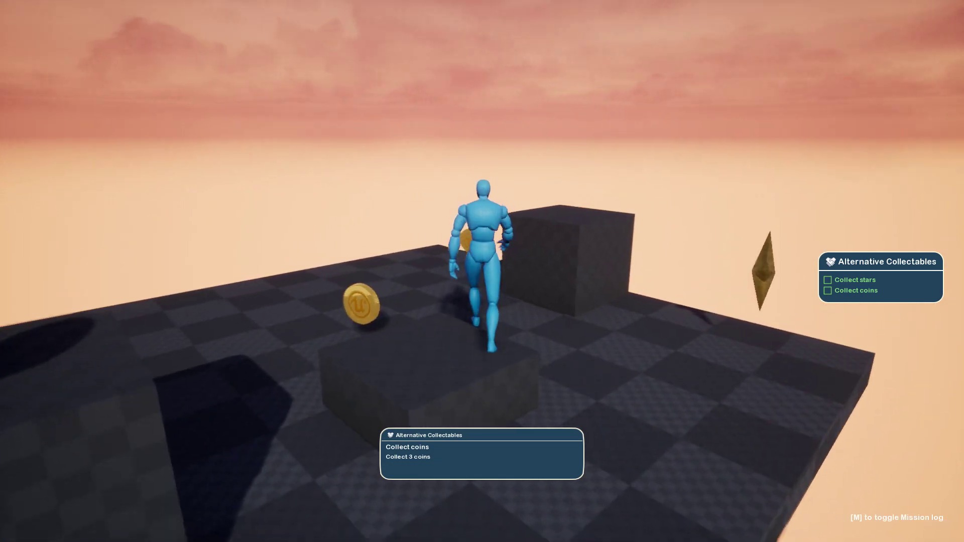
key("w")
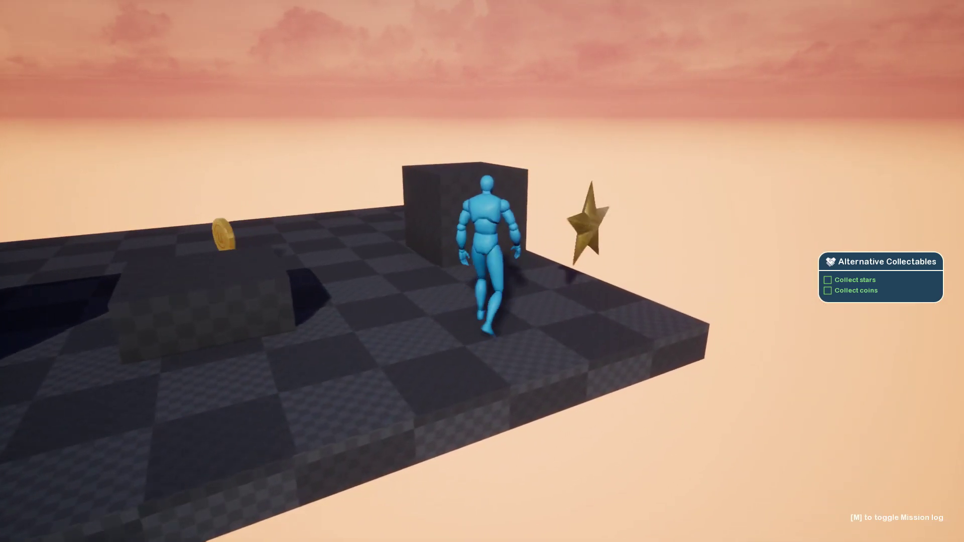
key("w")
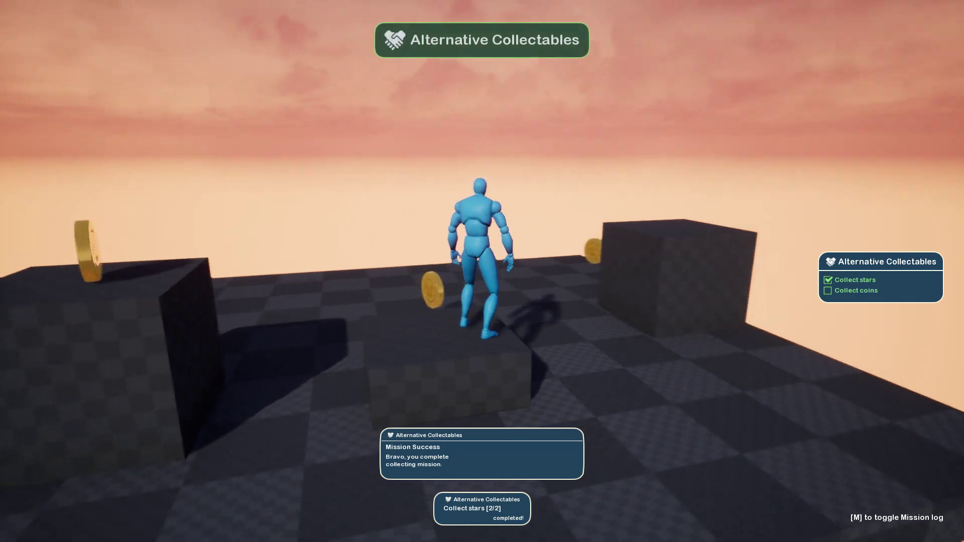
key("w")
key("w")
key("Escape")
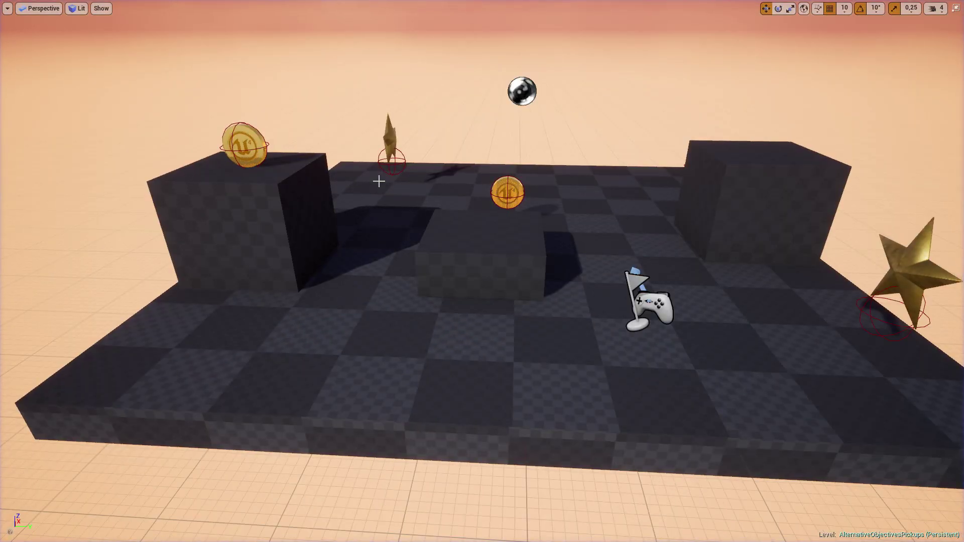
- Playtest the level again, collecting all three coins instead of the stars, and stop the session
key("alt+p")
key("w")
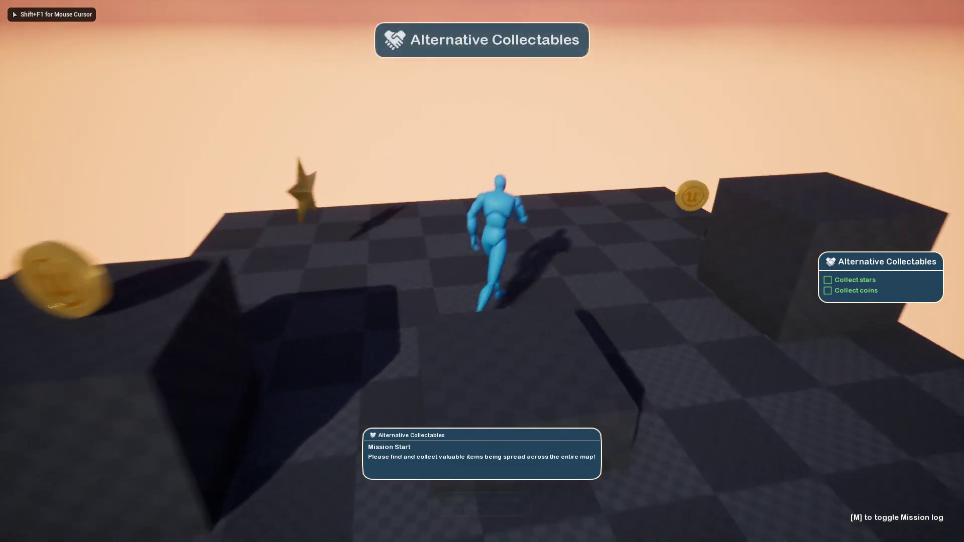
key("w")
key("w")
key("space")
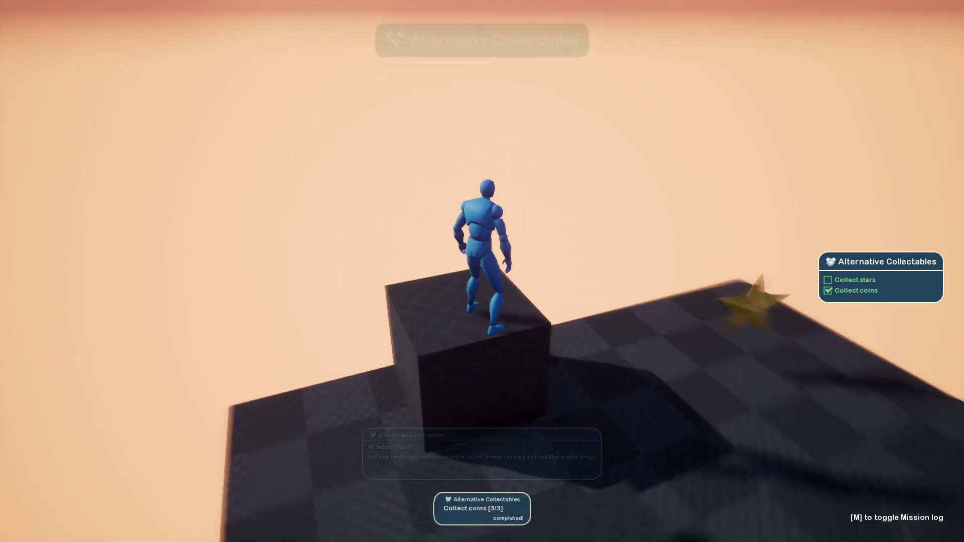
key("d")
key("space")
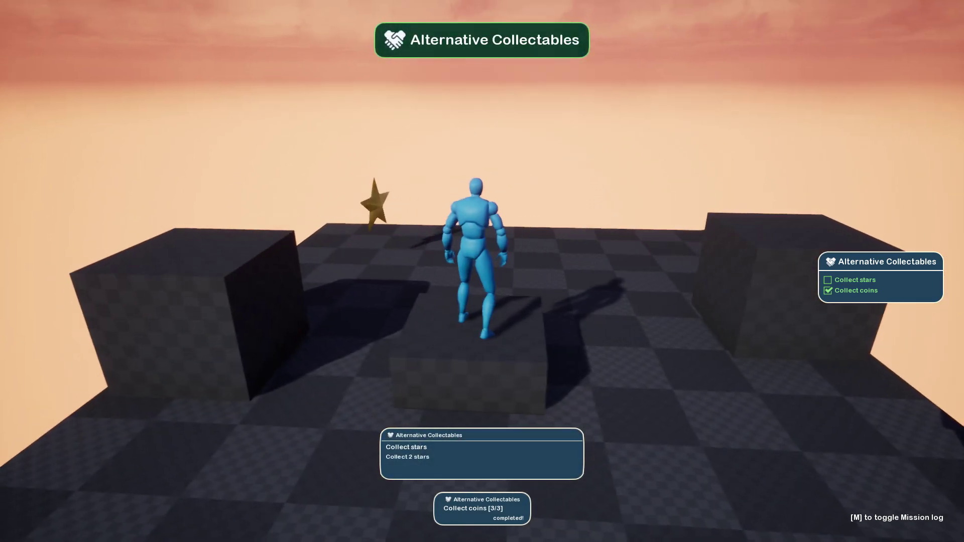
key("s")
key("w")
key("space")
key("Escape")
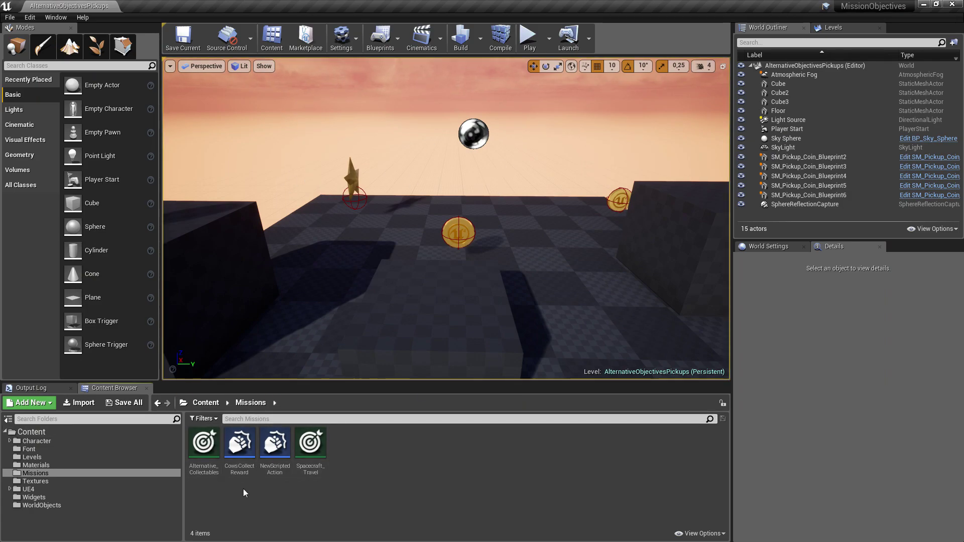
- Open the Alternative_Collectables mission graph and enable Activate when All Parents Done on the Mission Success node
double_click(213, 450)
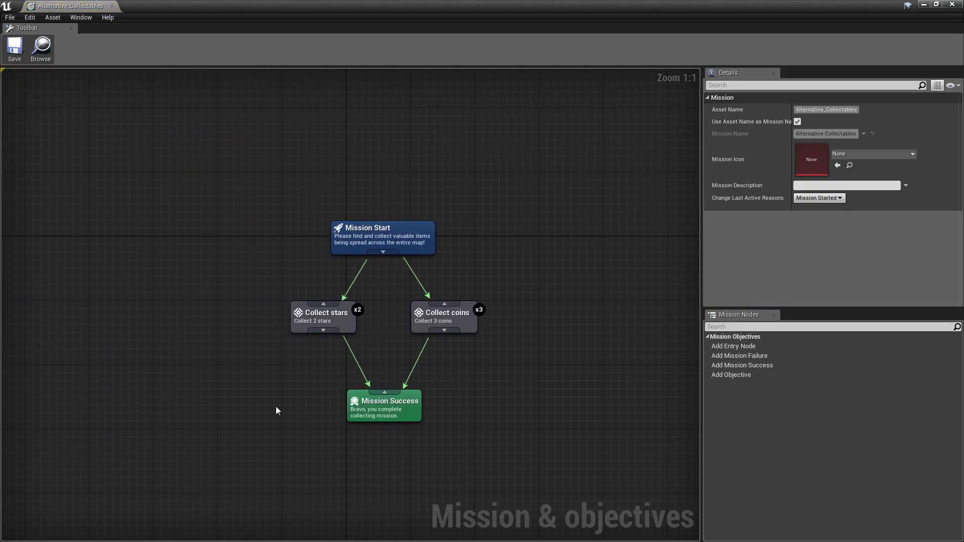
left_click(302, 330)
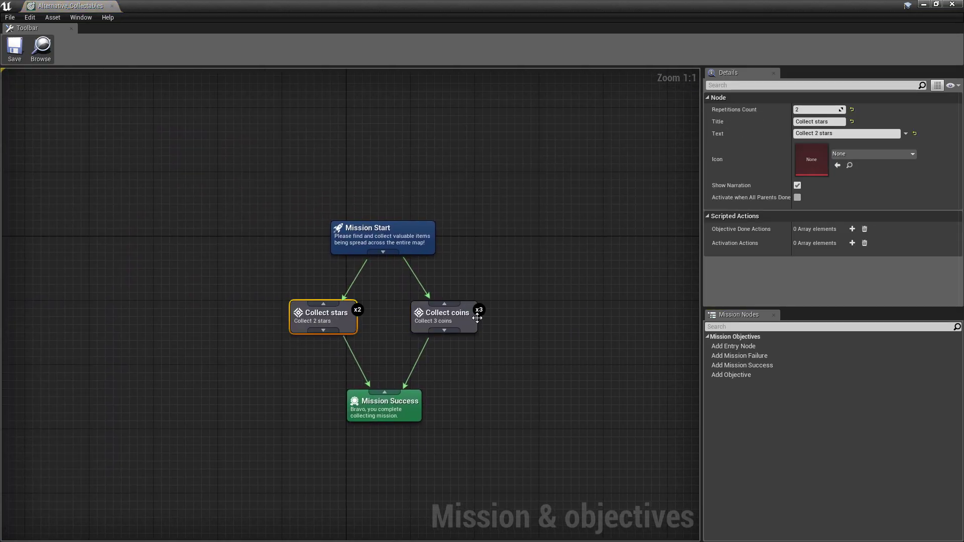
left_click(396, 403)
right_click_drag(428, 469, 466, 435)
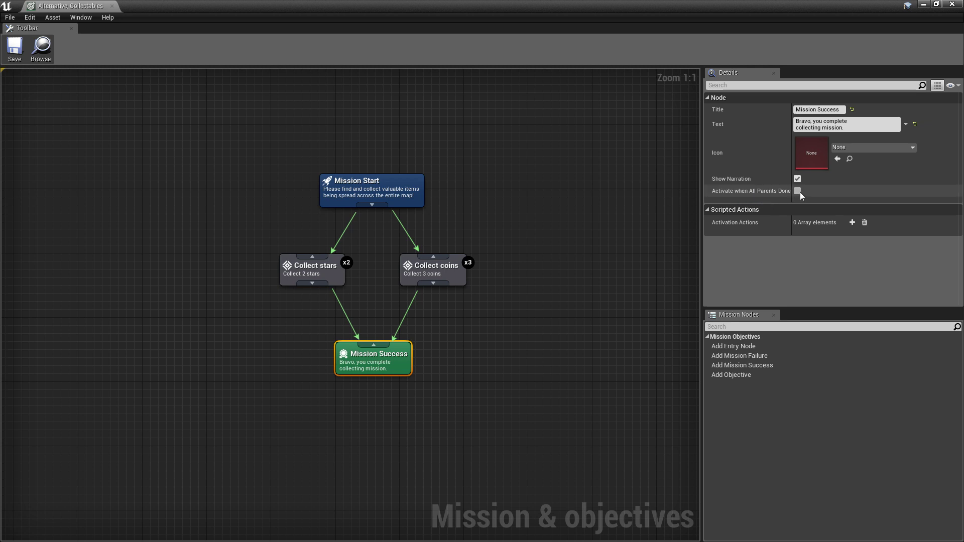
- Review the settings of the Collect stars and Collect coins objectives, and close the mission editor
left_click(321, 271)
left_click(473, 263)
left_click(451, 265)
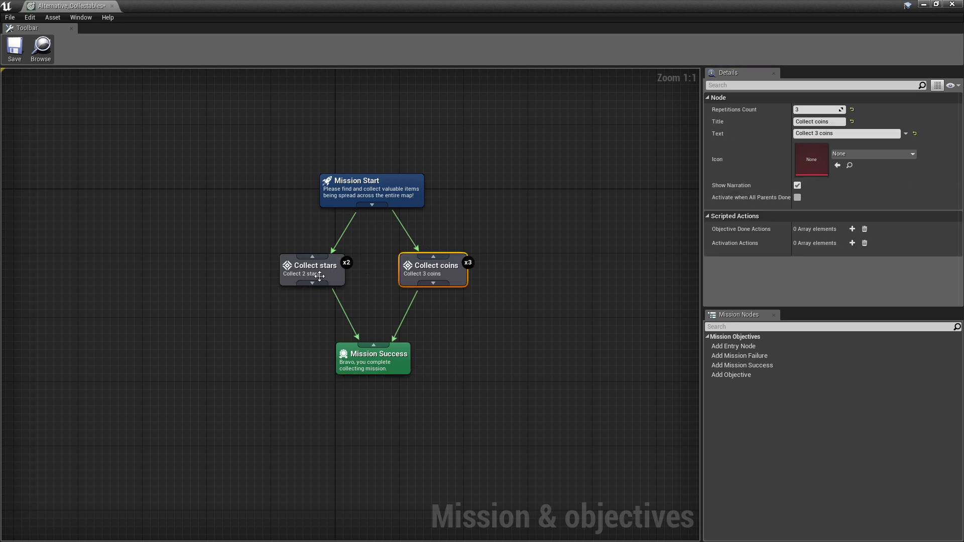
left_click(295, 273)
left_click(377, 263)
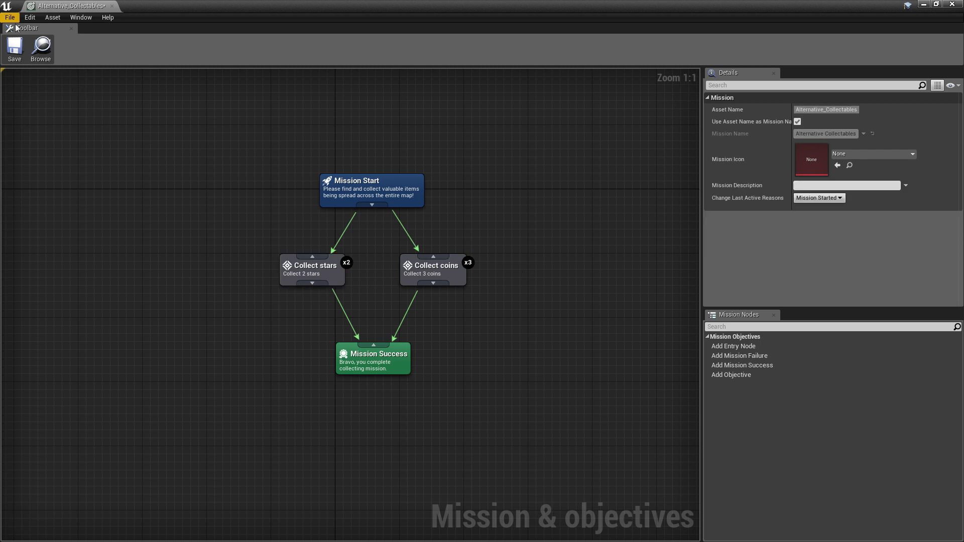
left_click(950, 5)
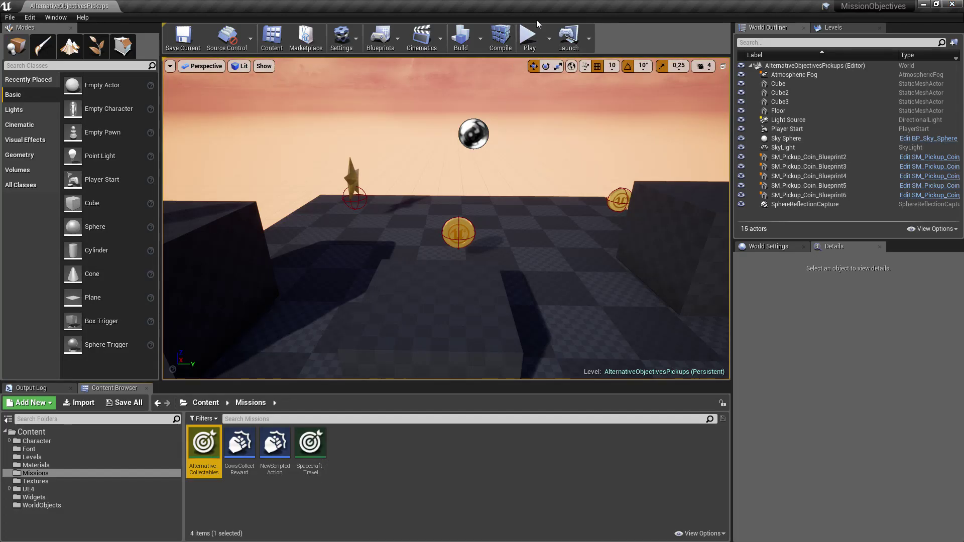
- Replay the level in full screen with the changed mission and collect all three coins
left_click(532, 36)
key("F11")
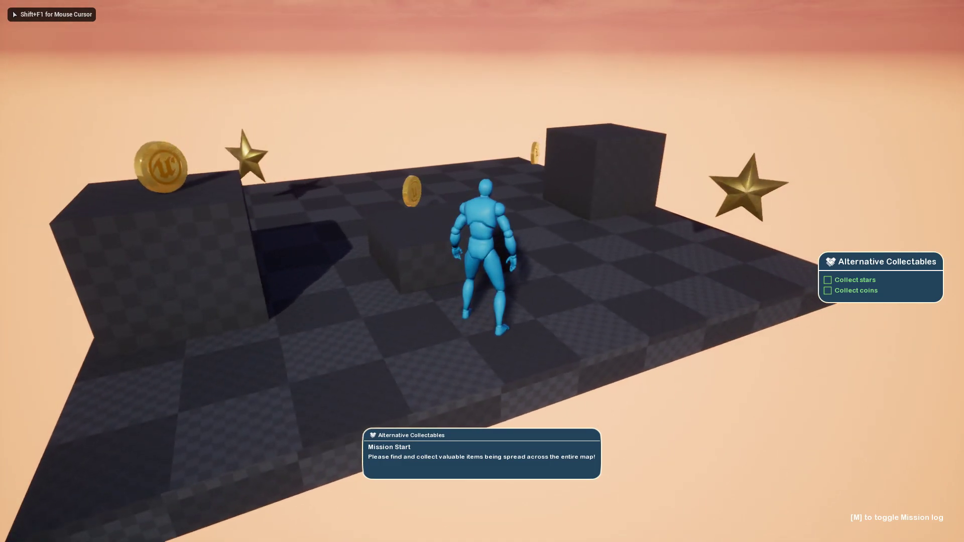
key("w")
key("space")
key("w")
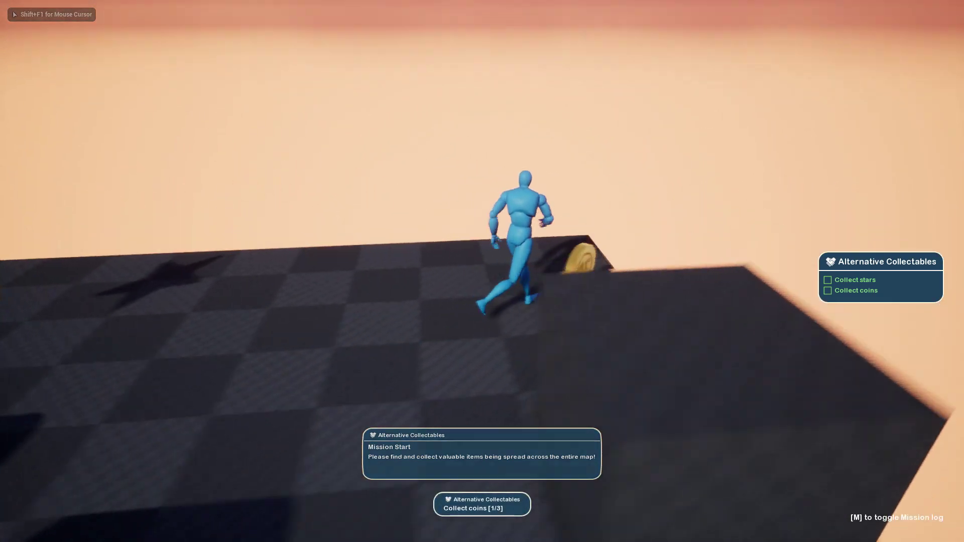
key("space")
key("w")
key("space")
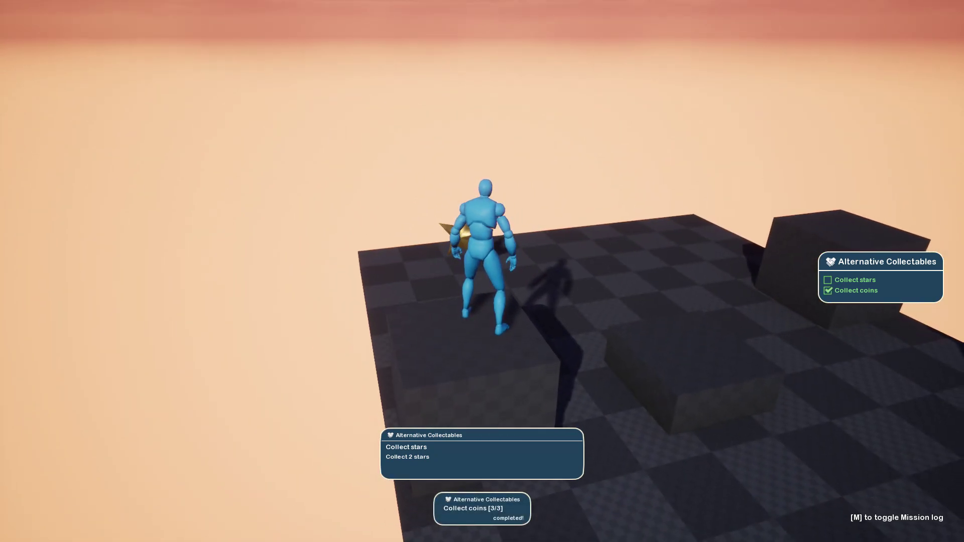
- Collect both stars in the running level to complete the remaining objective of the Alternative Collectables mission
key("d")
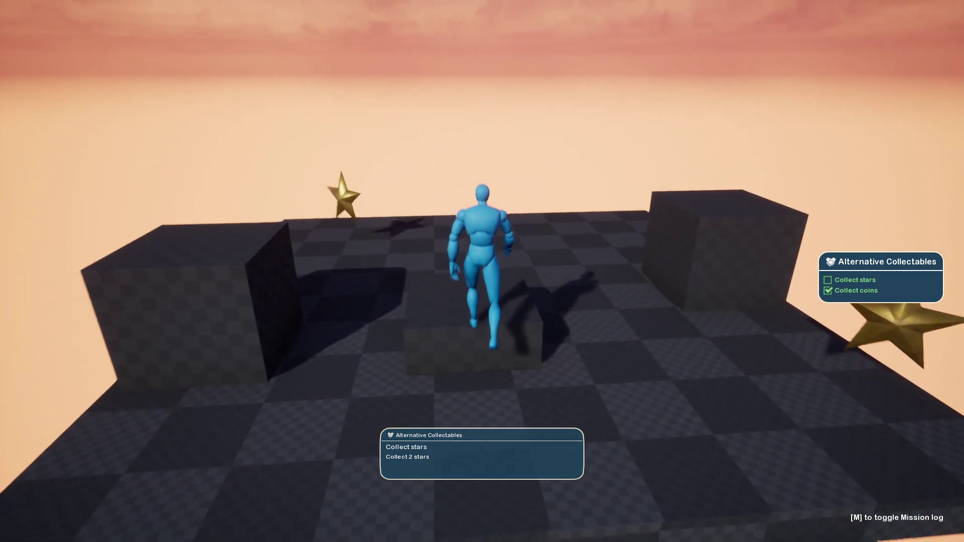
key("s")
key("a")
key("w")
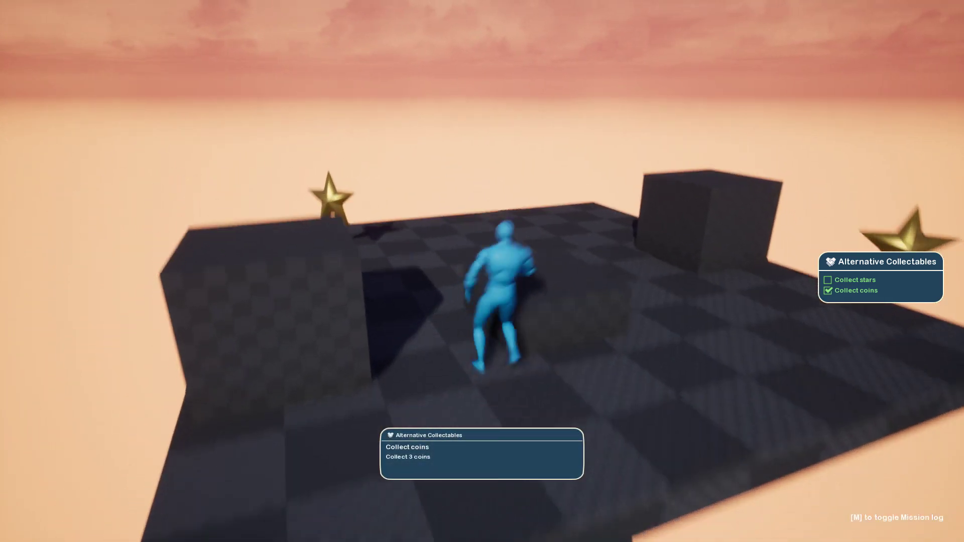
key("d")
key("w")
key("space")
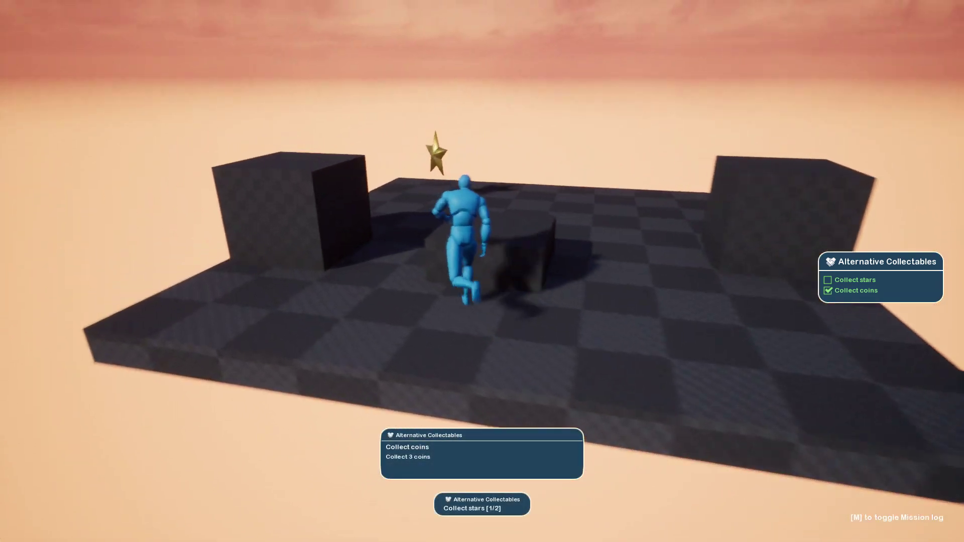
key("w")
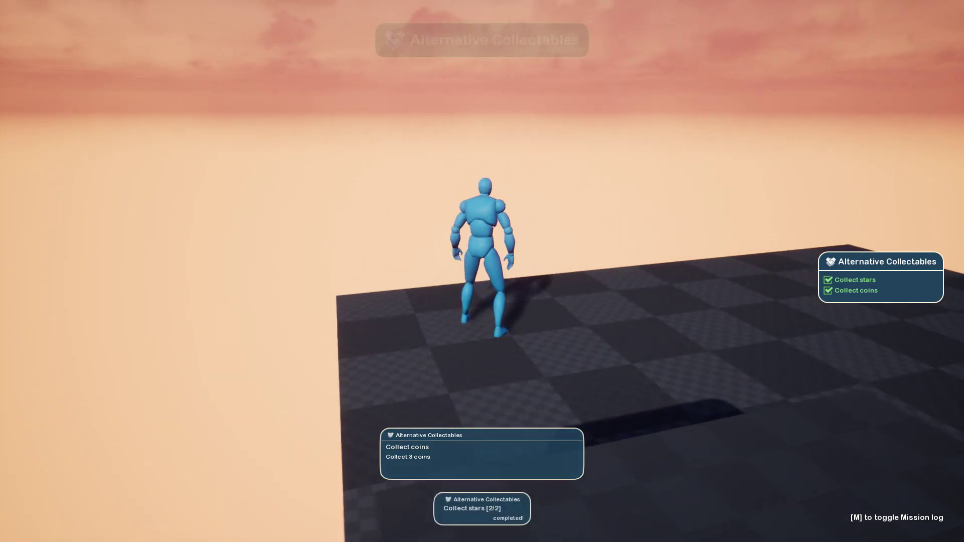
key("w")
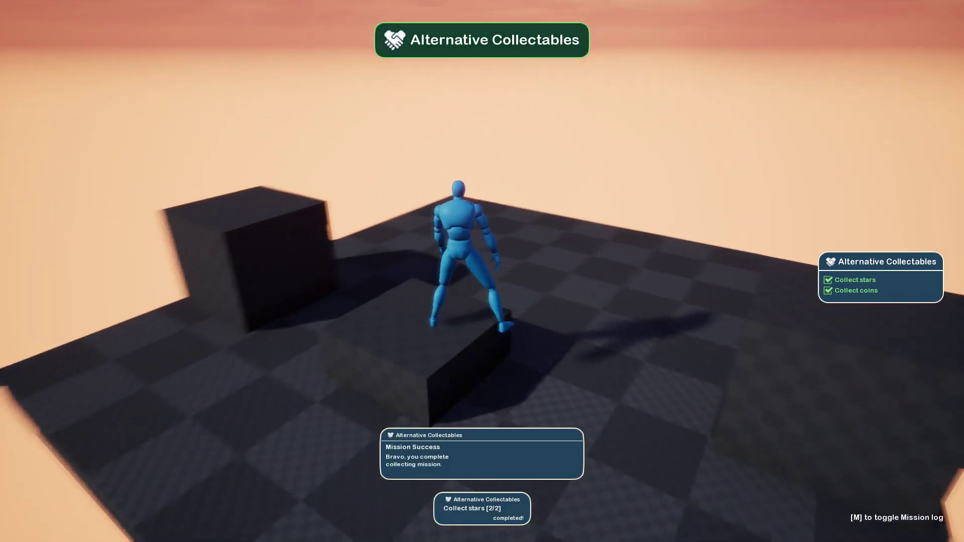
key("w")
key("w")
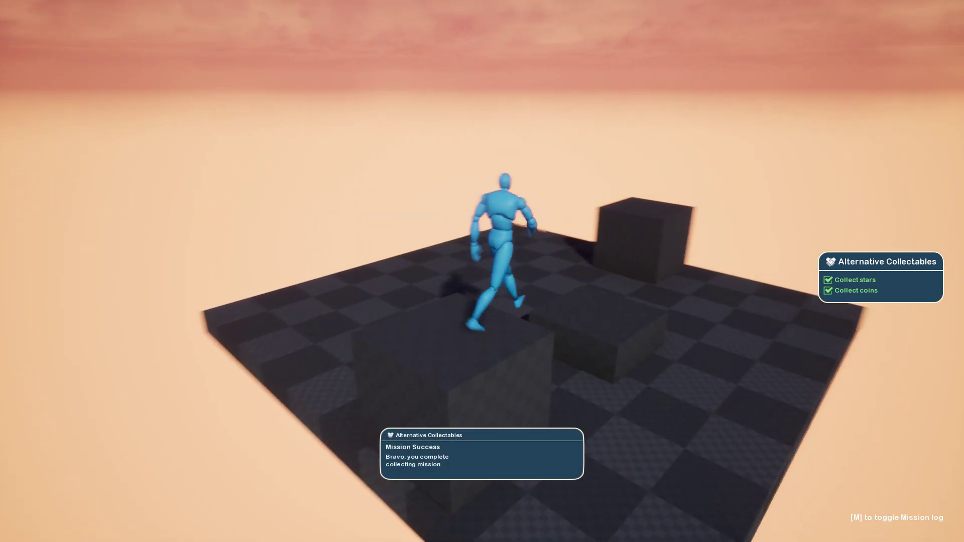
key("space")
key("w")
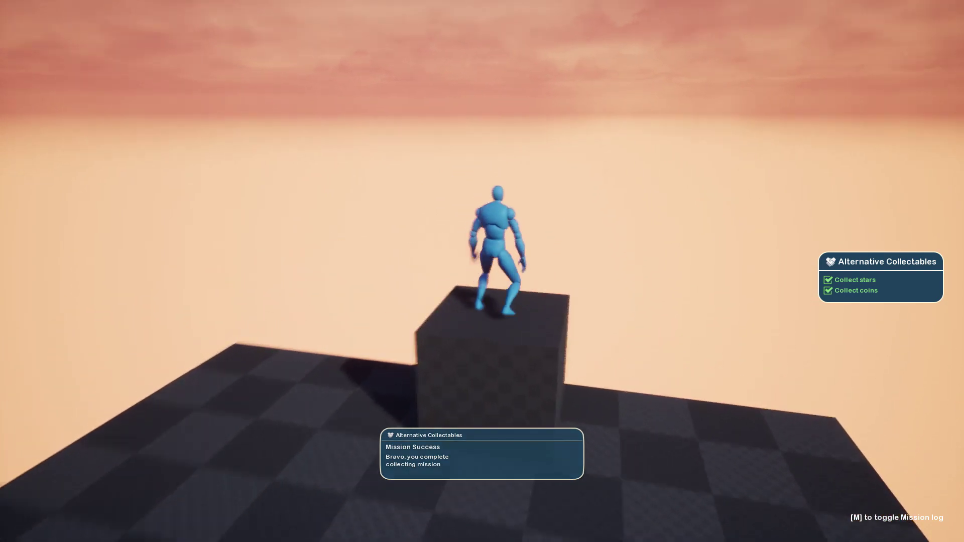
key("w")
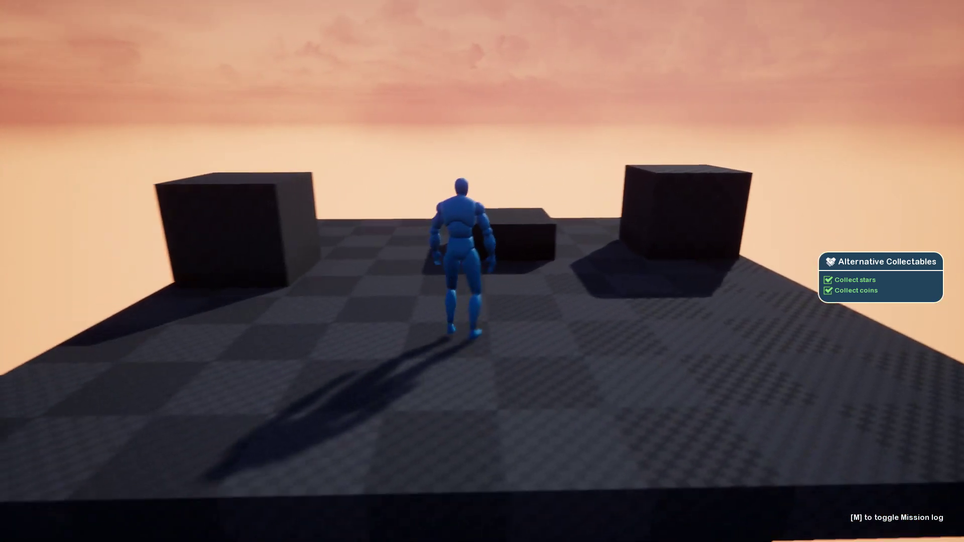
key("w")
key("space")
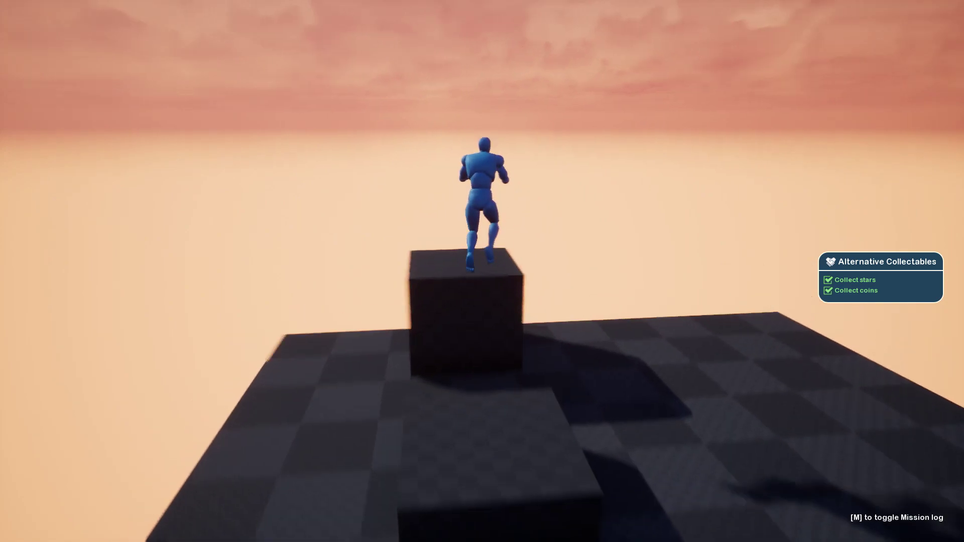
key("w")
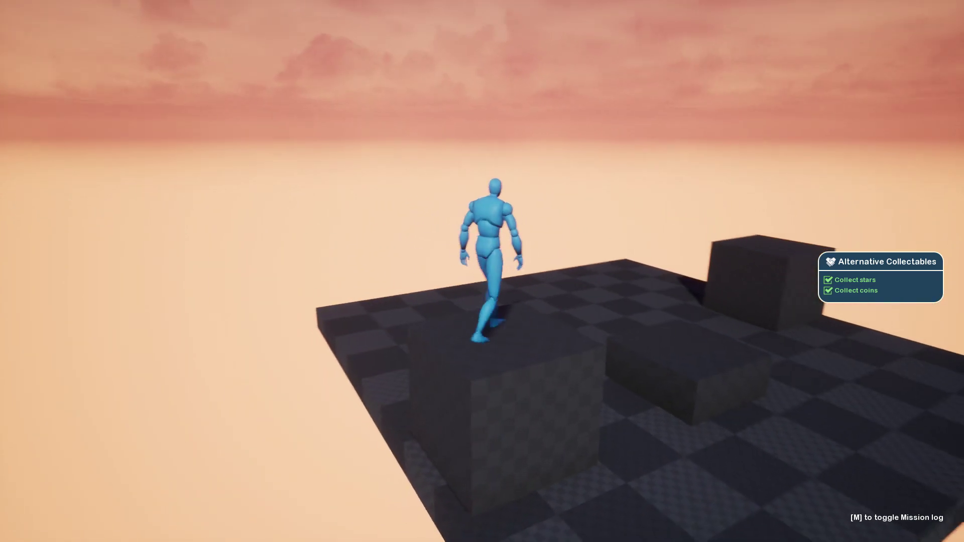
key("w")
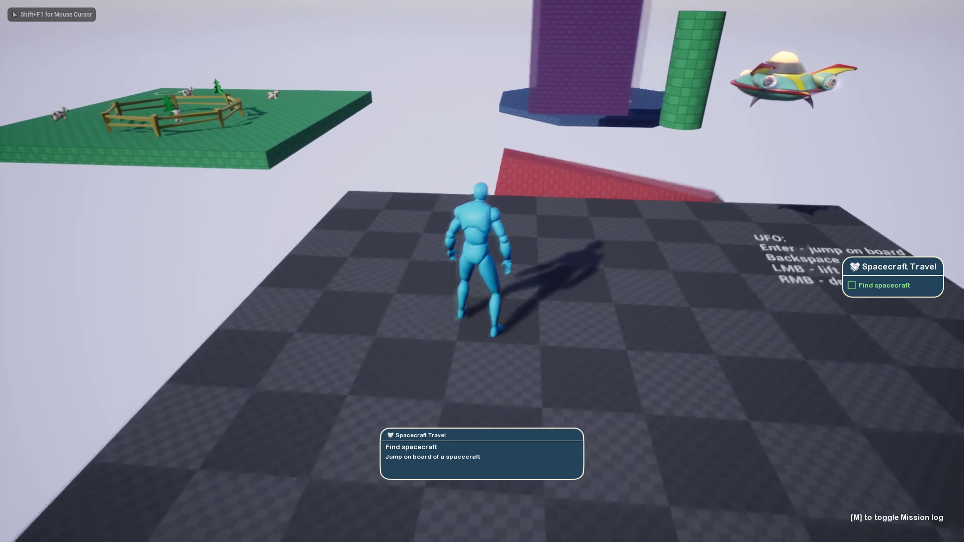
- Open the mission log in the spacecraft level, view the Spacecraft Travel details, try the mission status filters, and close the log
key("w")
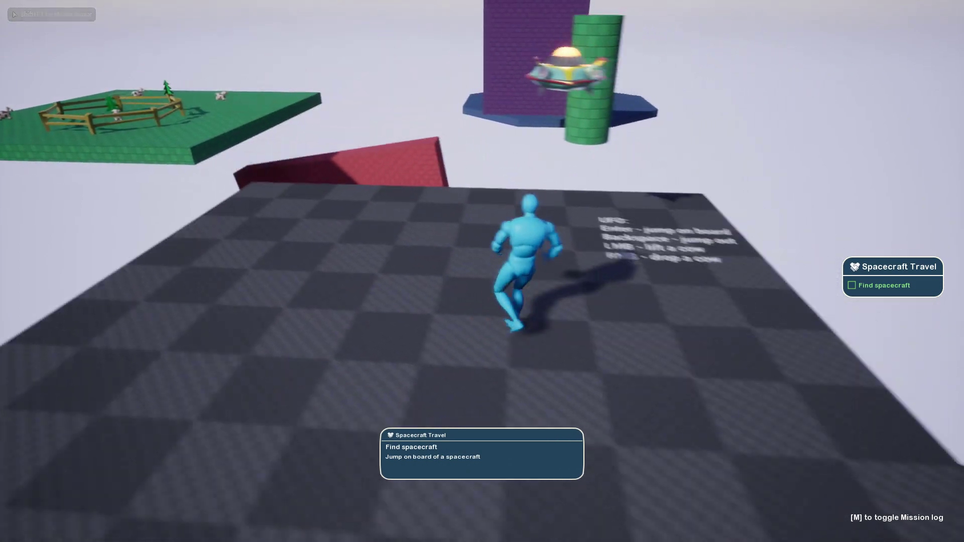
key("m")
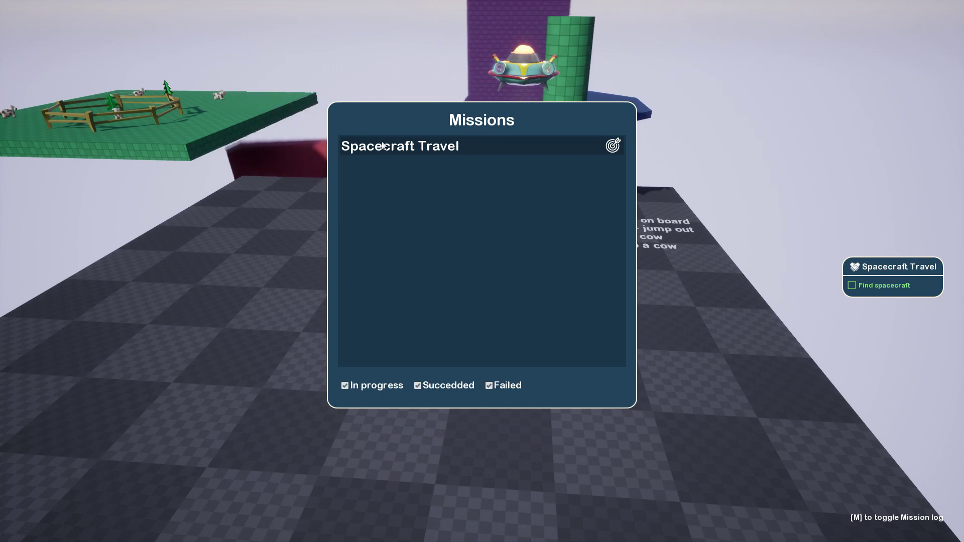
left_click(351, 146)
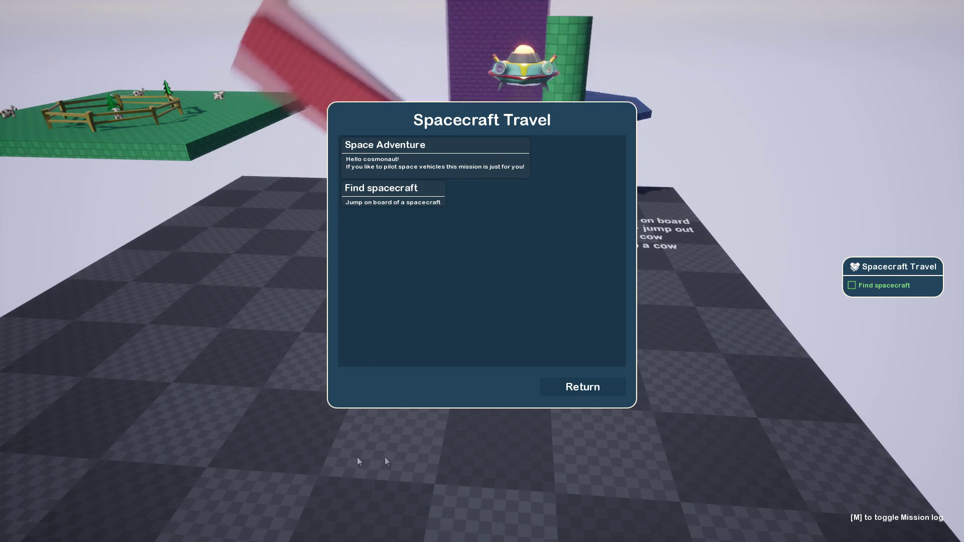
left_click(582, 387)
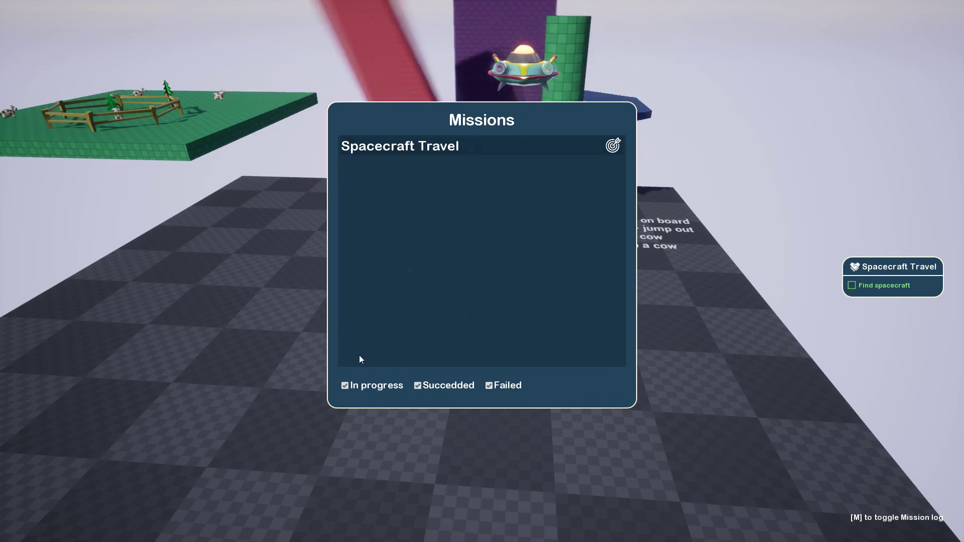
left_click(364, 390)
left_click(365, 390)
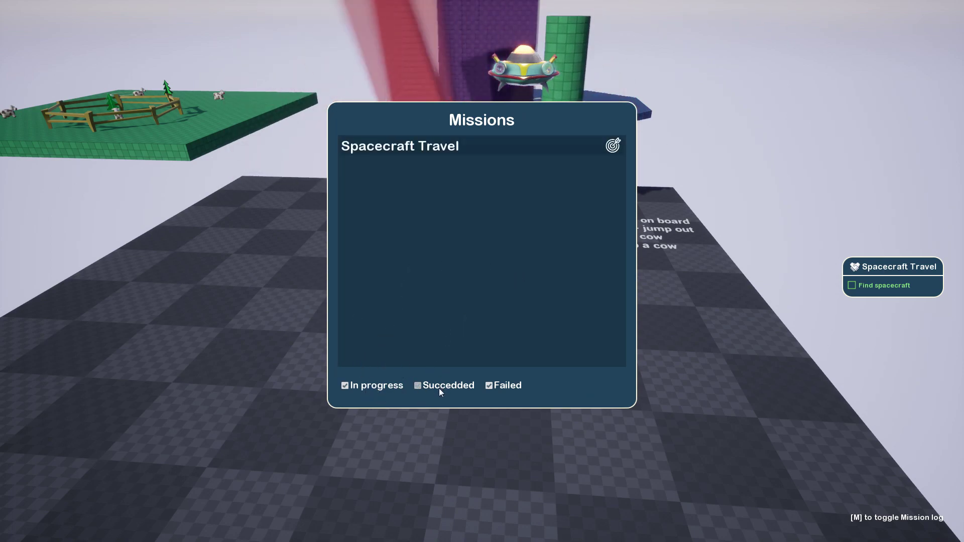
key("m")
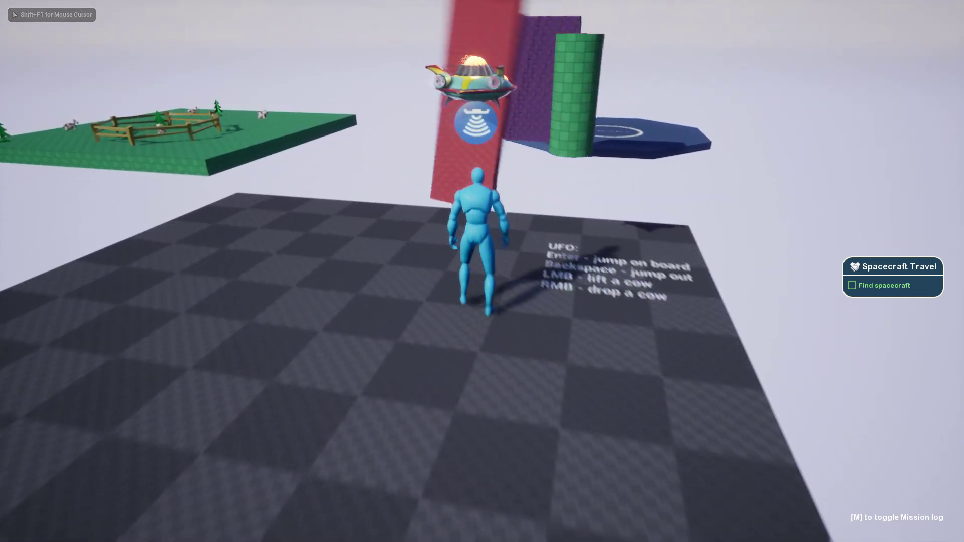
- Board the spacecraft, fly it to the blue platform, and get out at the landing zone
key("Return")
key("space")
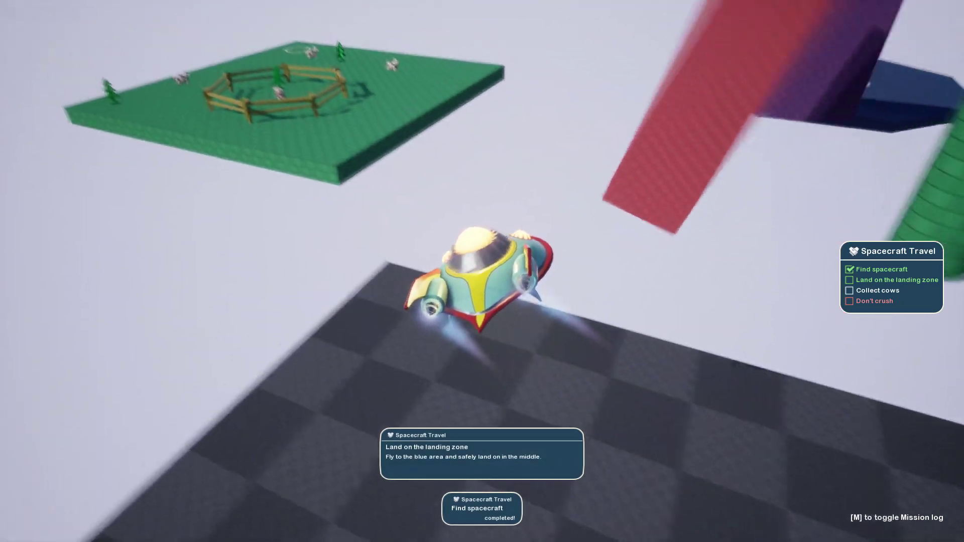
key("w")
key("w")
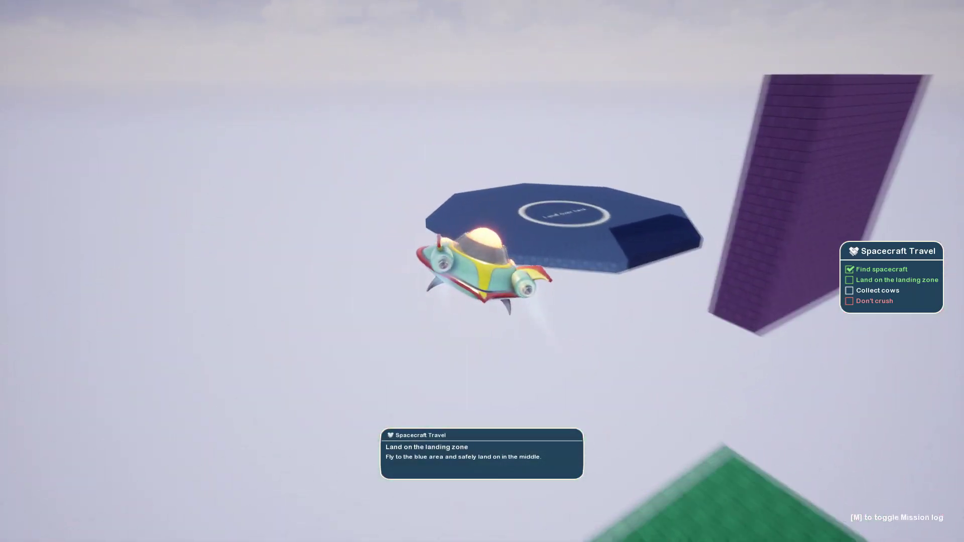
key("w")
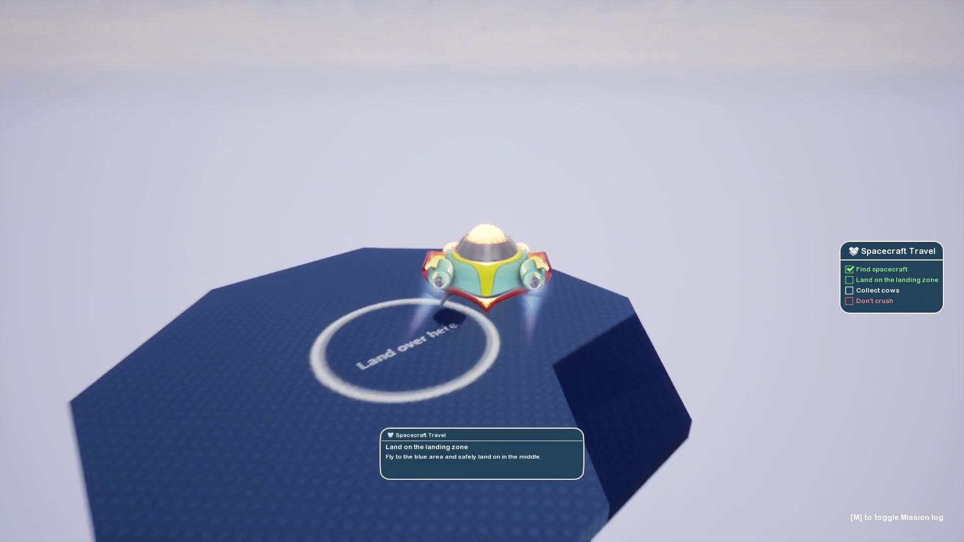
key("e")
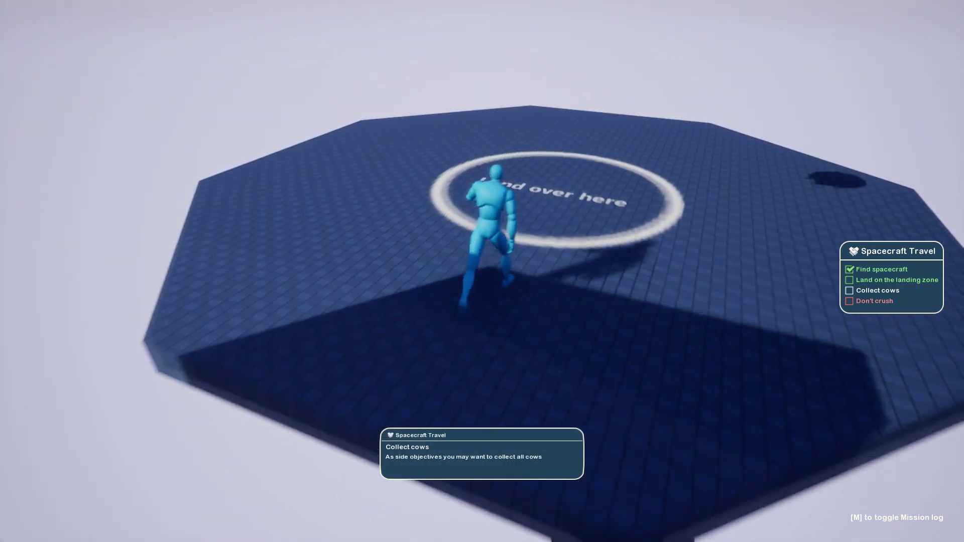
key("w")
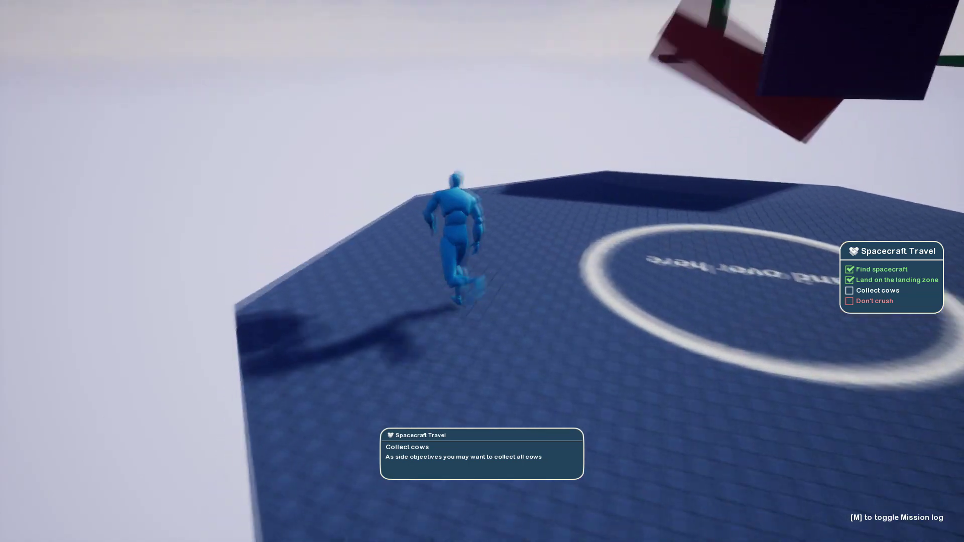
- Reopen the mission log and show the list of objectives recorded for the Spacecraft Travel mission
key("m")
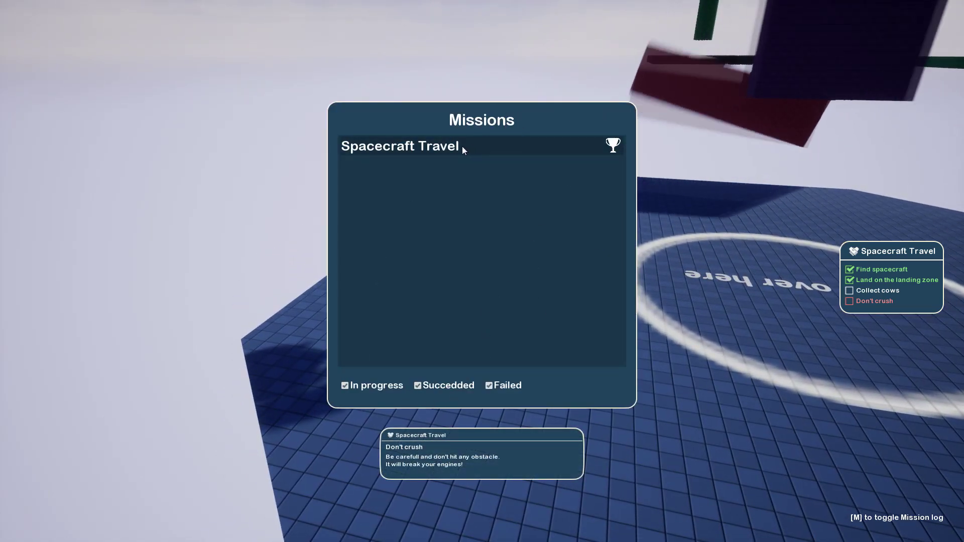
left_click(616, 147)
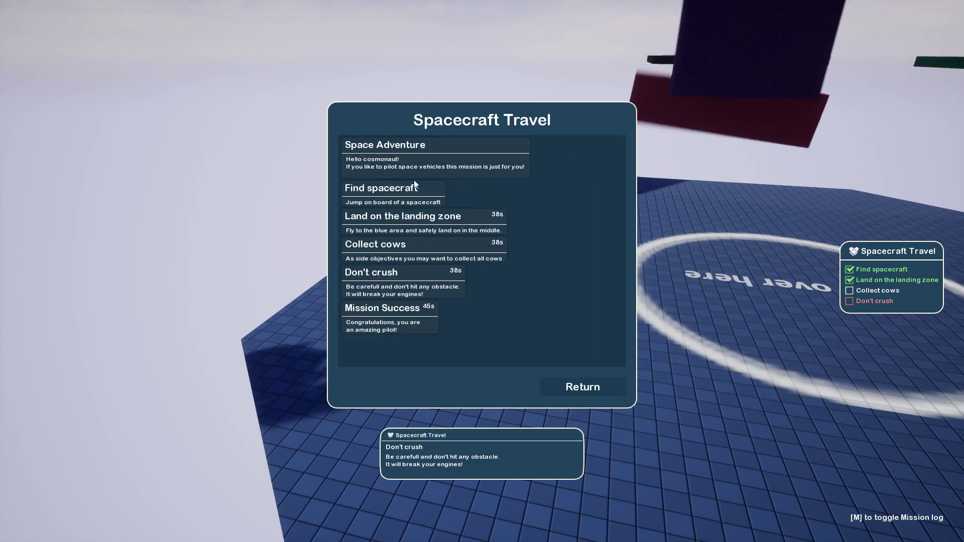